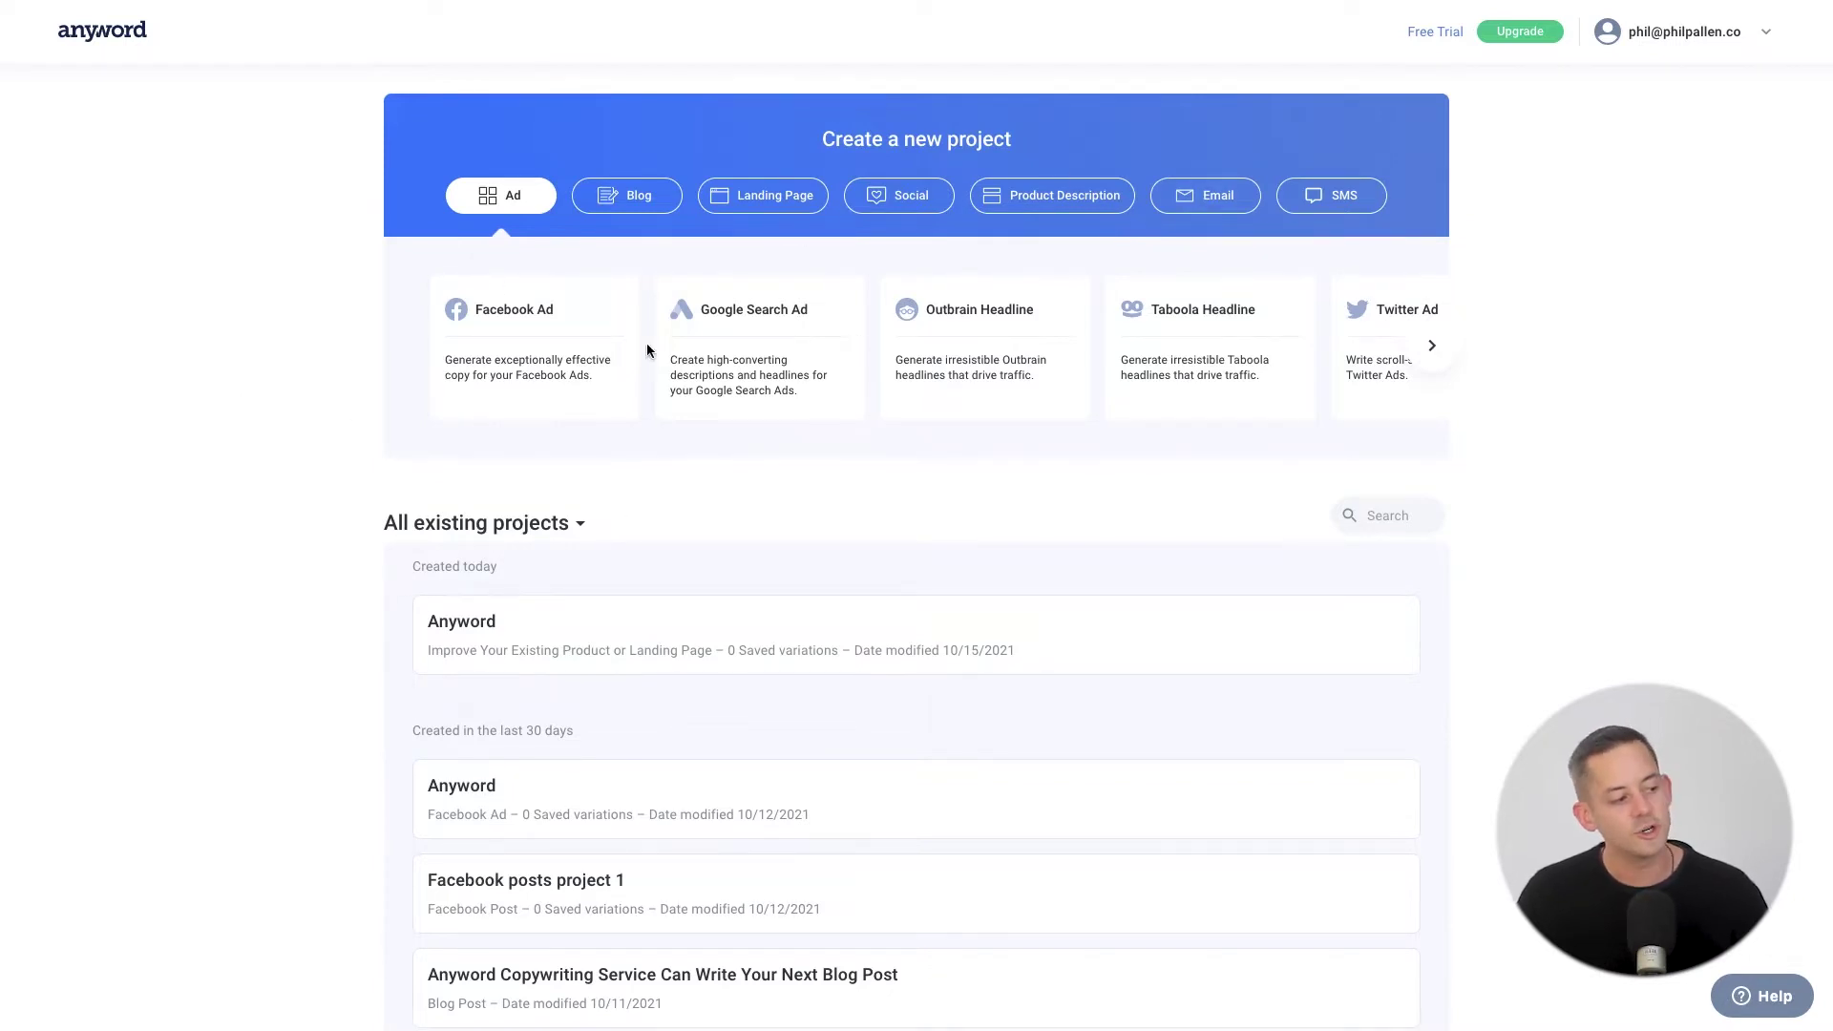
- Start a new Facebook Ad project named Anyword
{"action": "left_click", "coordinate": [526, 326]}
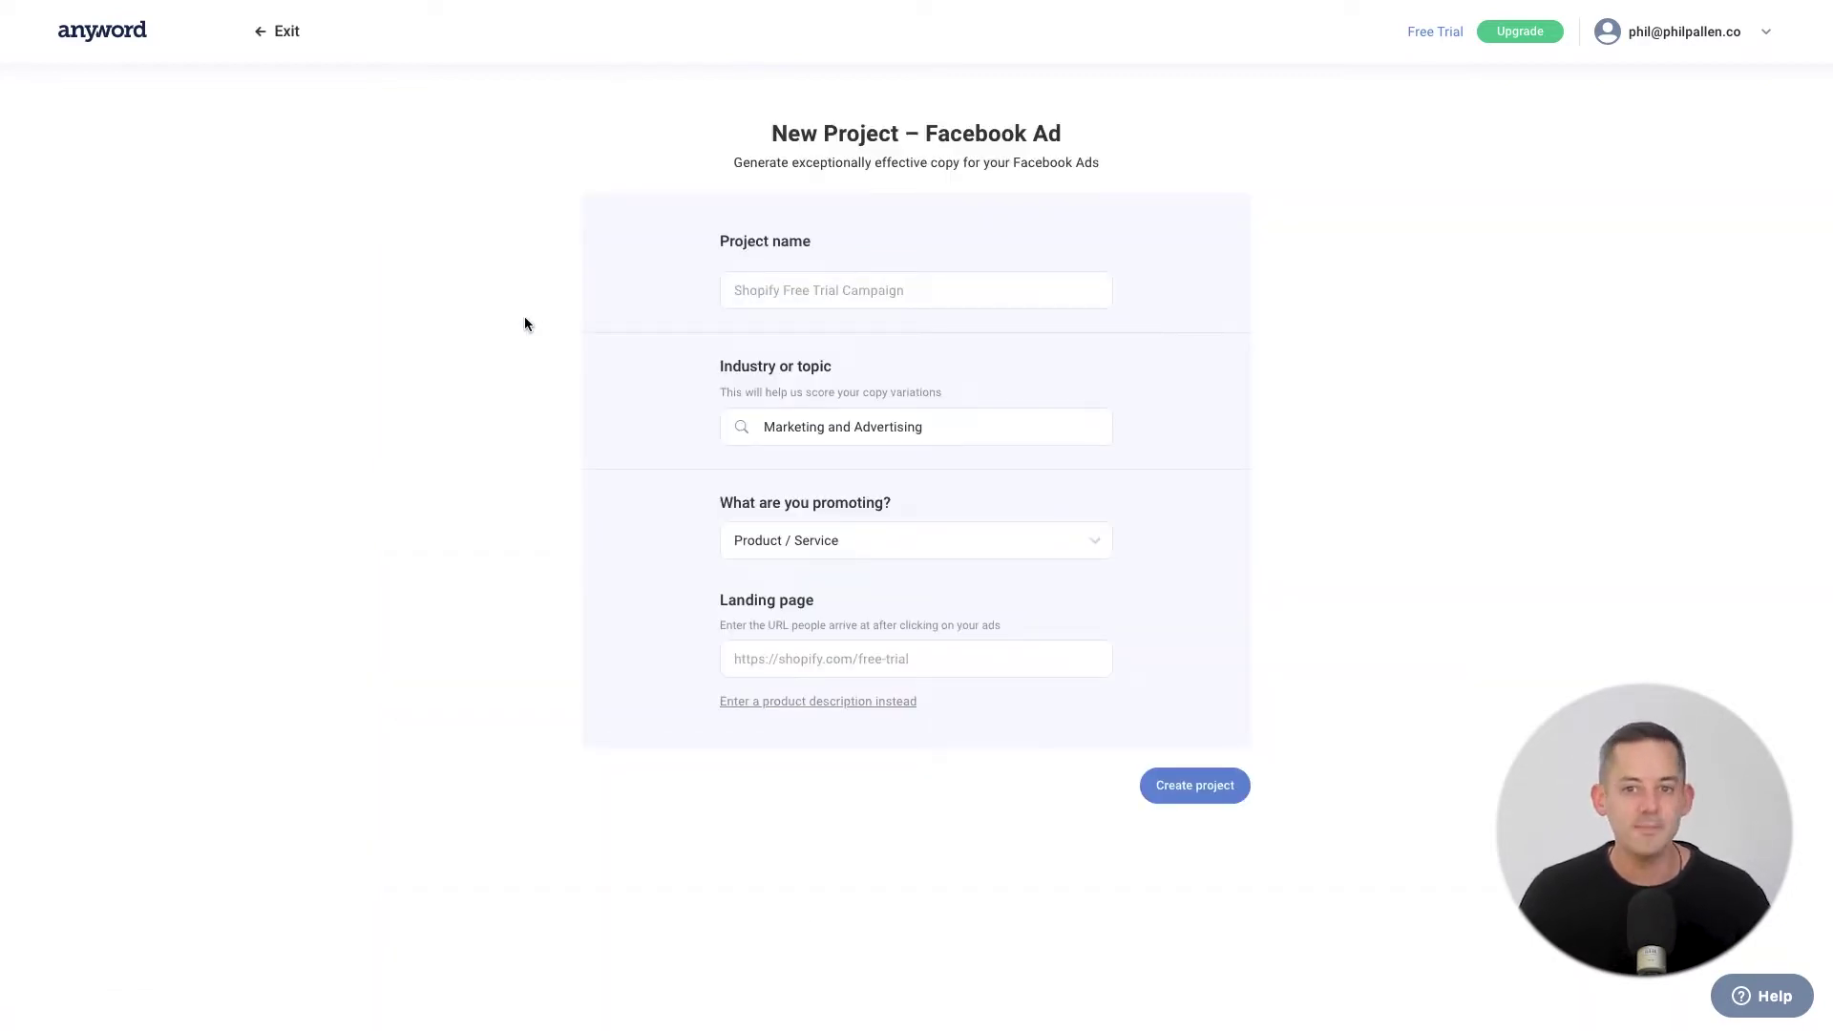
{"action": "left_click", "coordinate": [846, 295]}
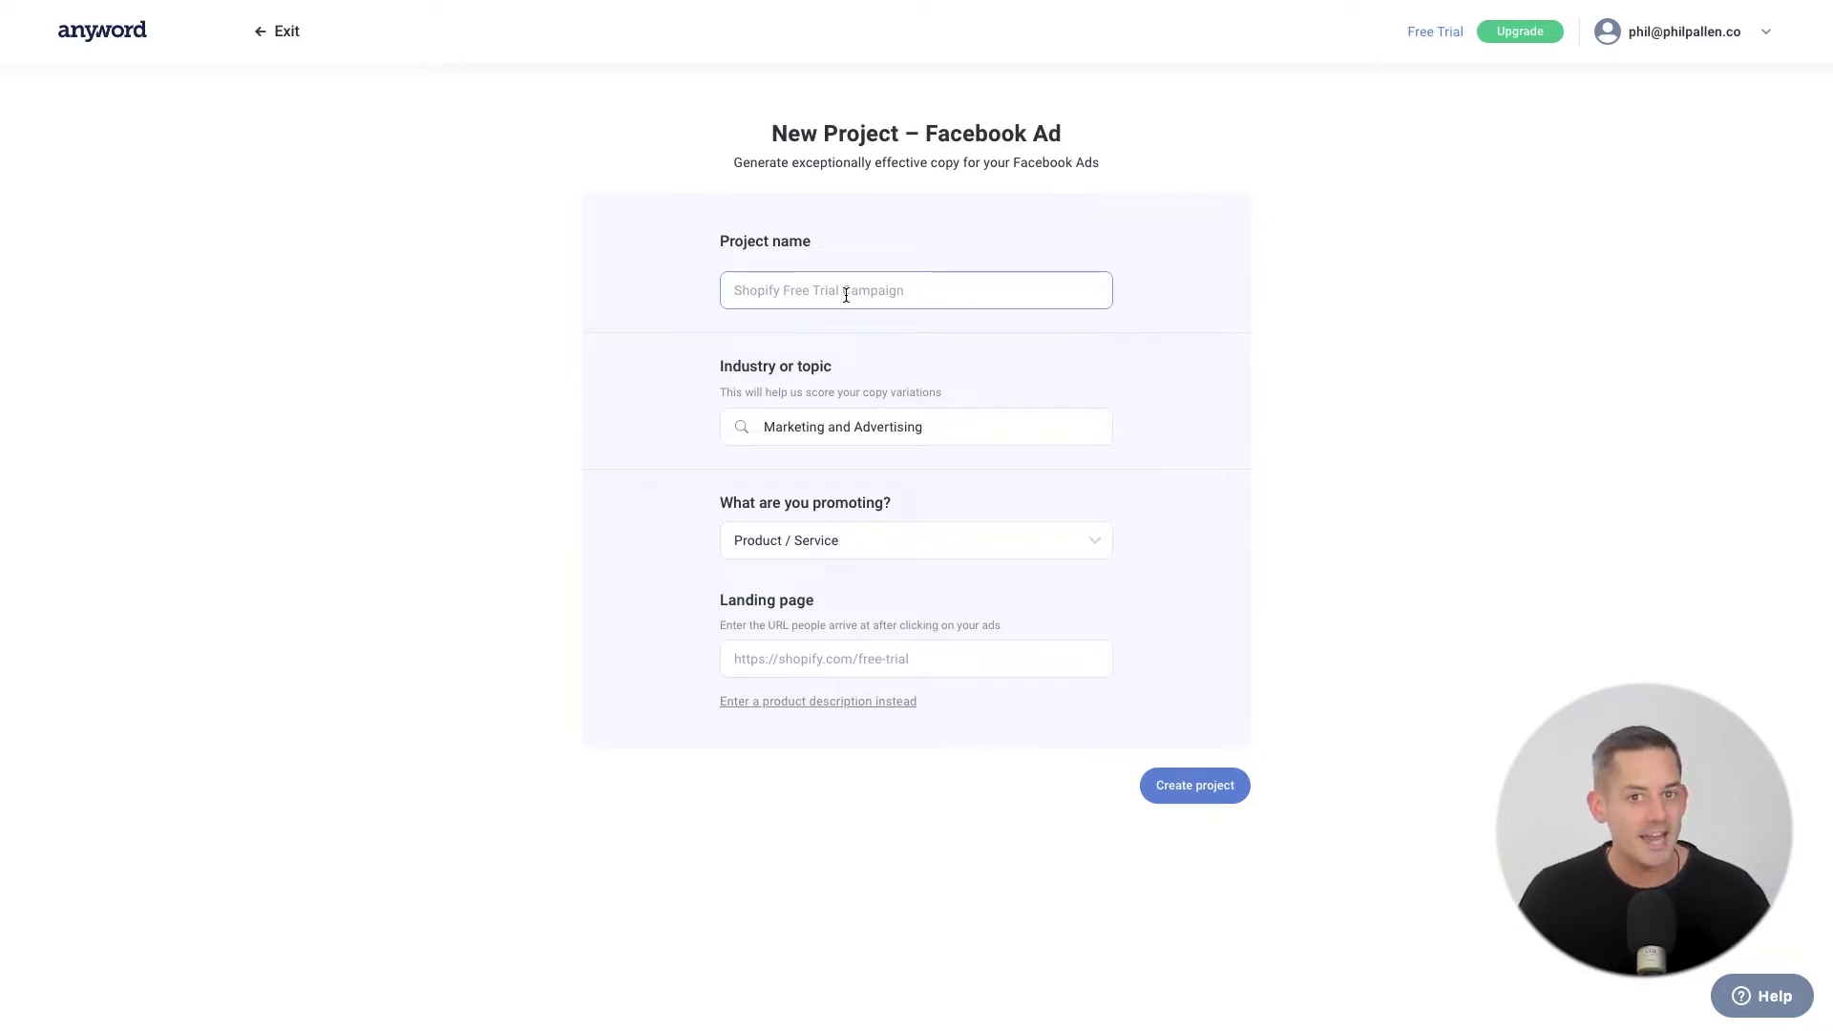
{"action": "type", "text": "Anyword"}
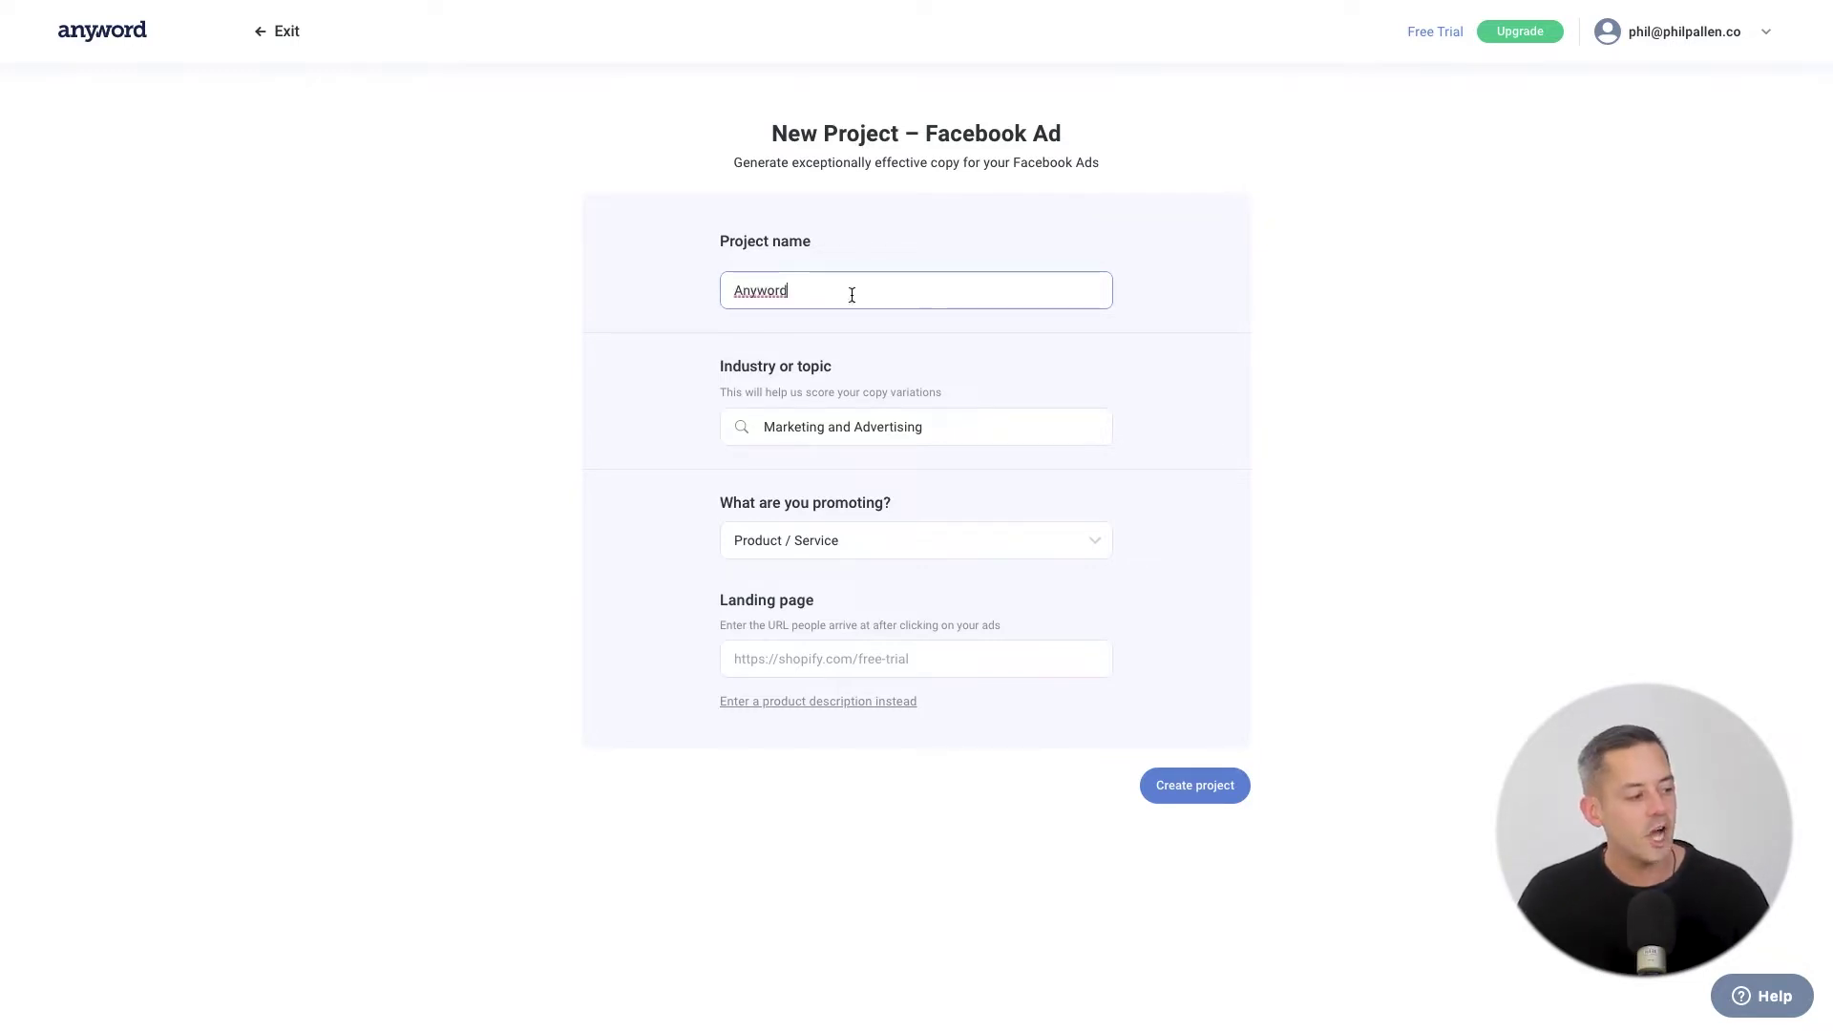
- Keep Marketing and Advertising and Product / Service, and switch to a product description
{"action": "left_click", "coordinate": [998, 418]}
{"action": "left_click", "coordinate": [1204, 421]}
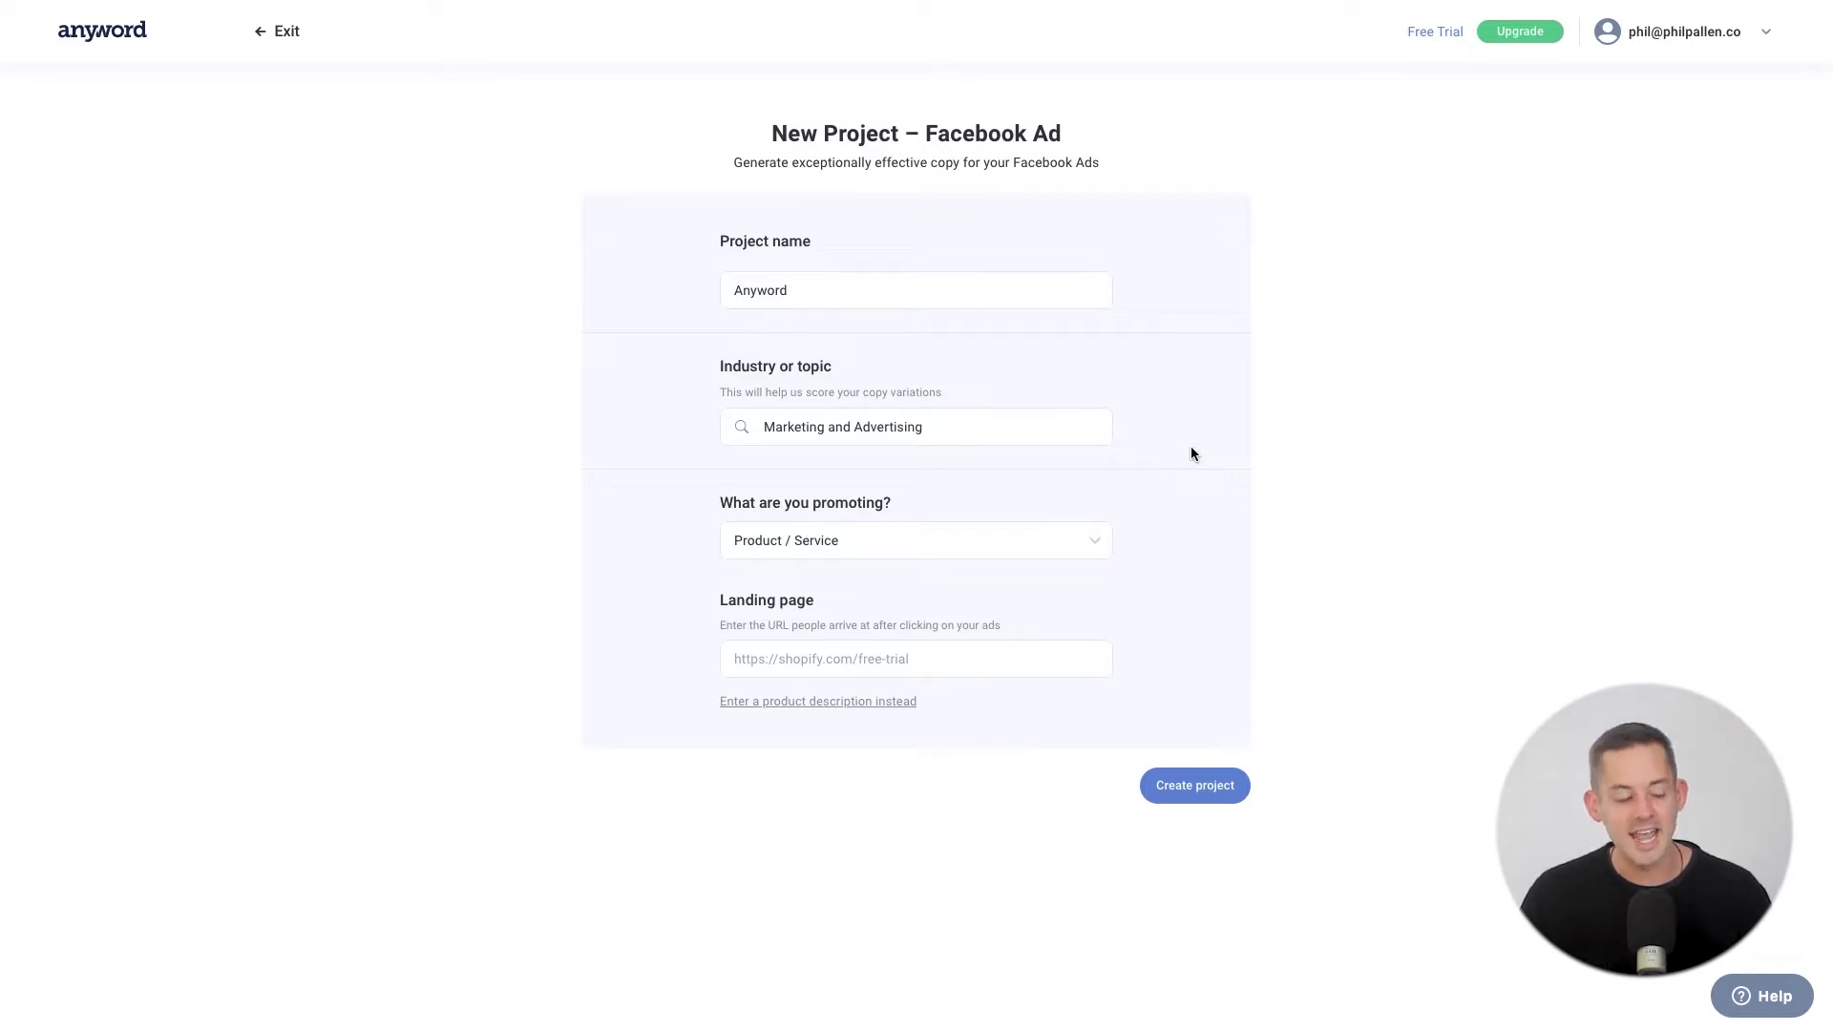
{"action": "left_click", "coordinate": [935, 547]}
{"action": "left_click", "coordinate": [1134, 539]}
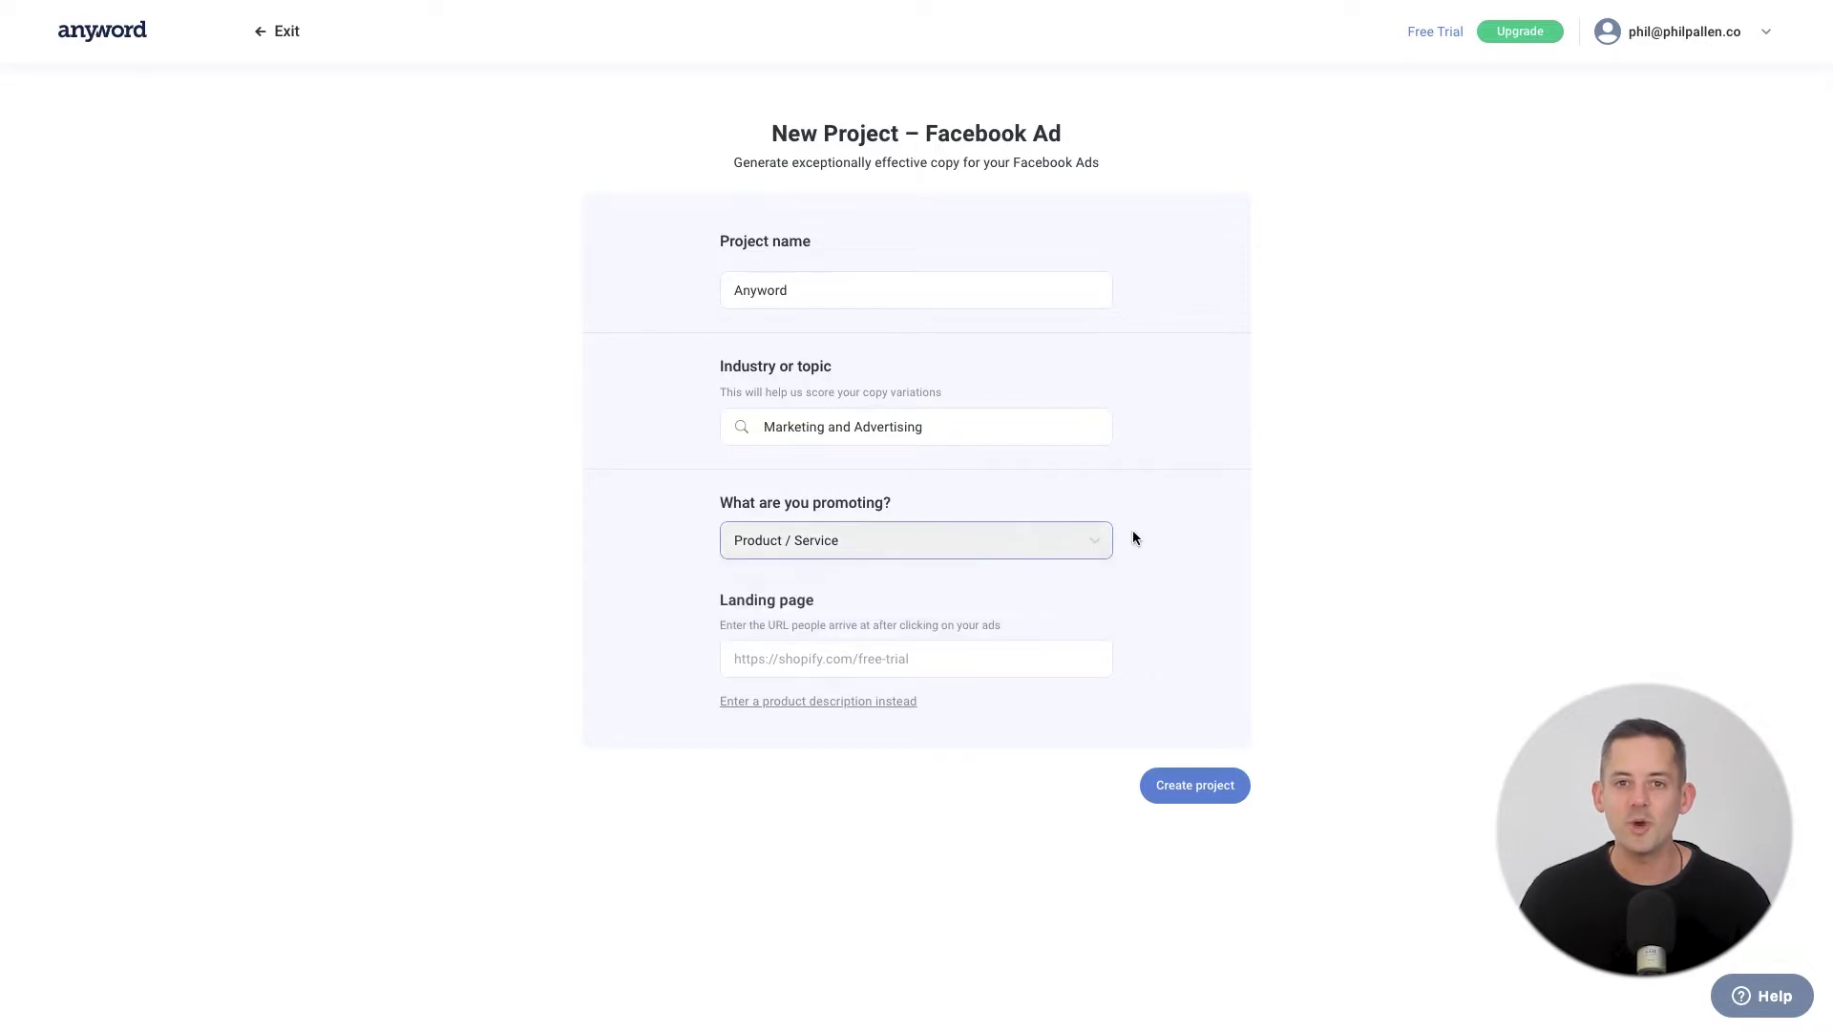
{"action": "left_click", "coordinate": [1182, 584]}
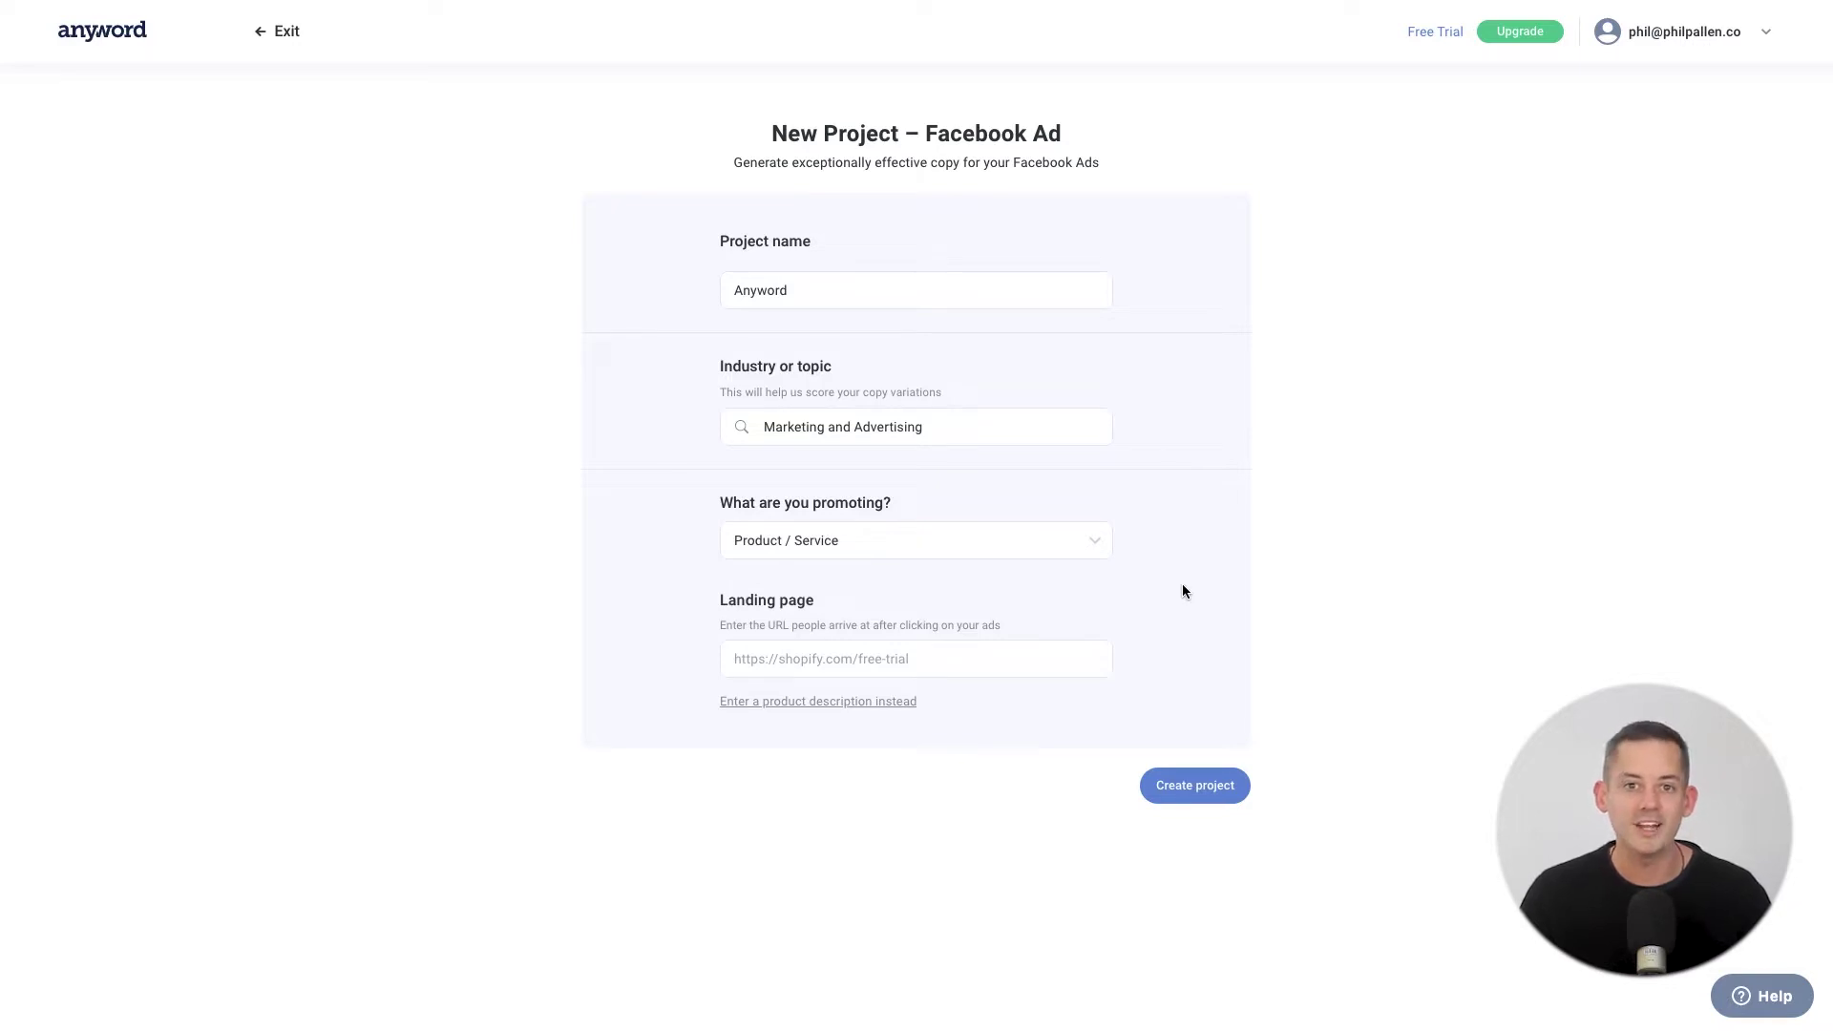
{"action": "left_click", "coordinate": [840, 699]}
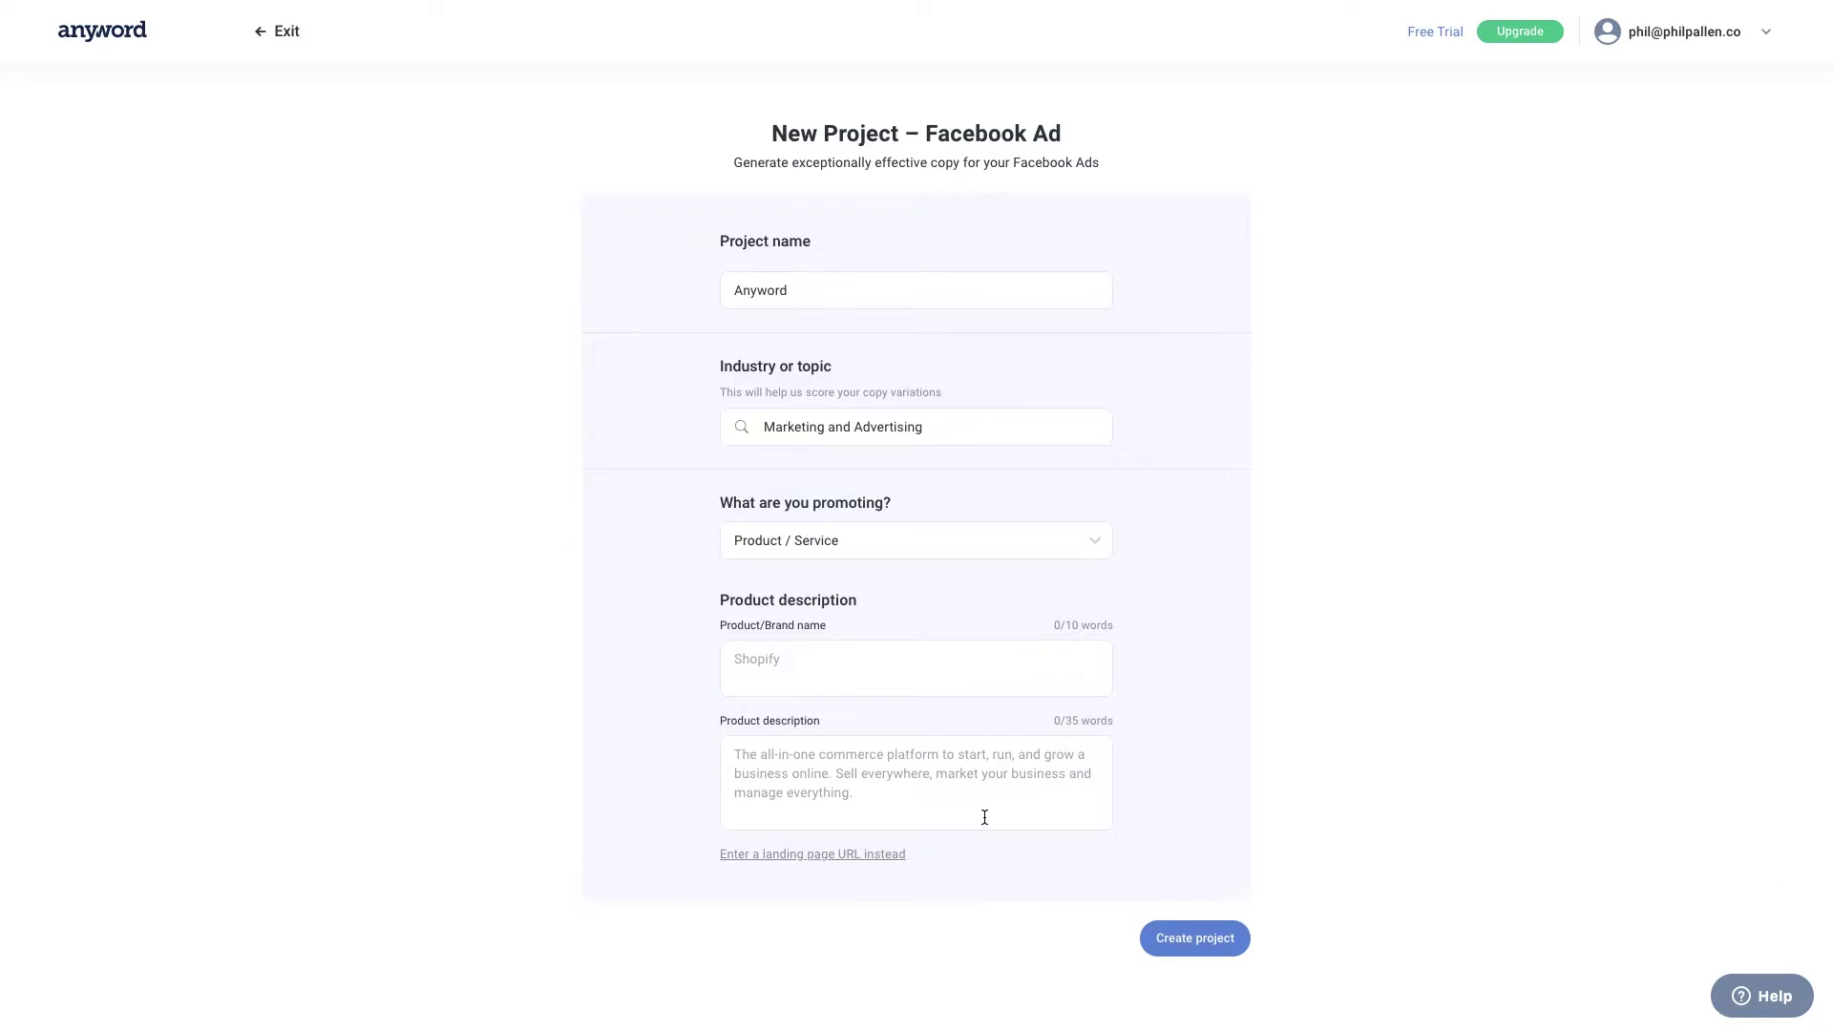
{"action": "left_click", "coordinate": [841, 856]}
{"action": "left_click", "coordinate": [826, 658]}
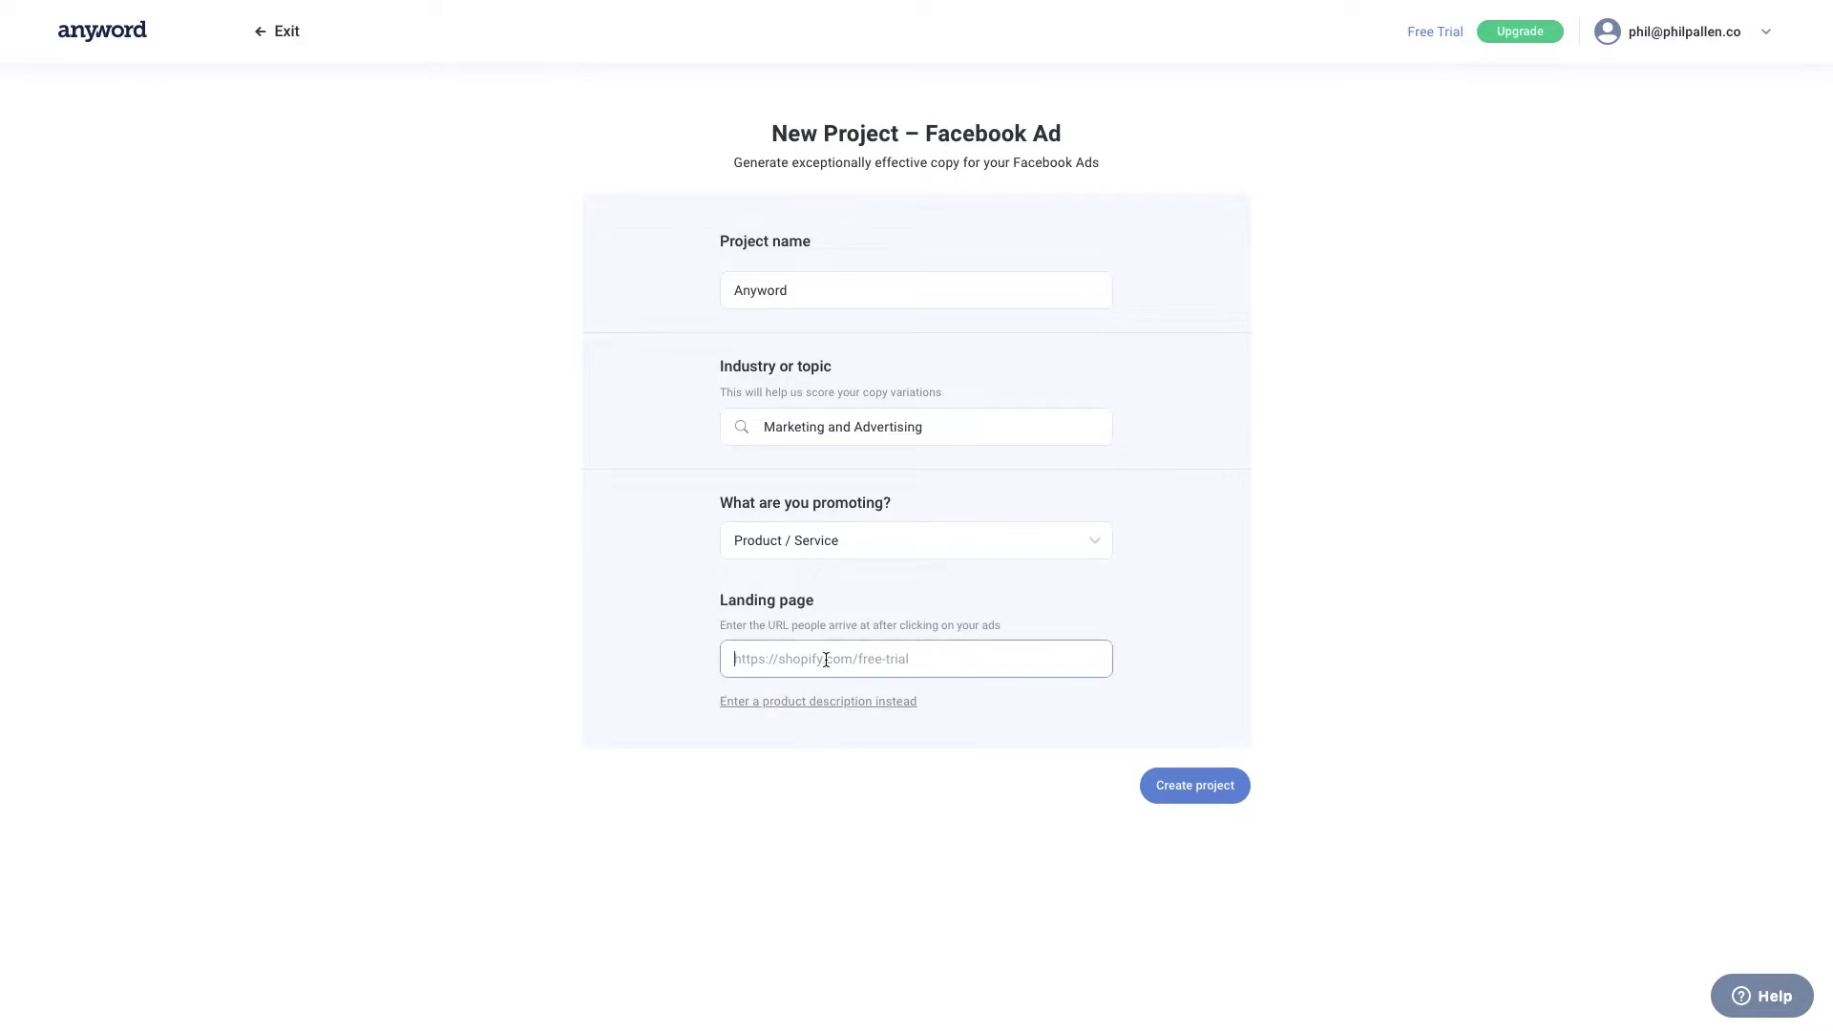
{"action": "type", "text": "http://anyword.com"}
{"action": "left_click", "coordinate": [1202, 707]}
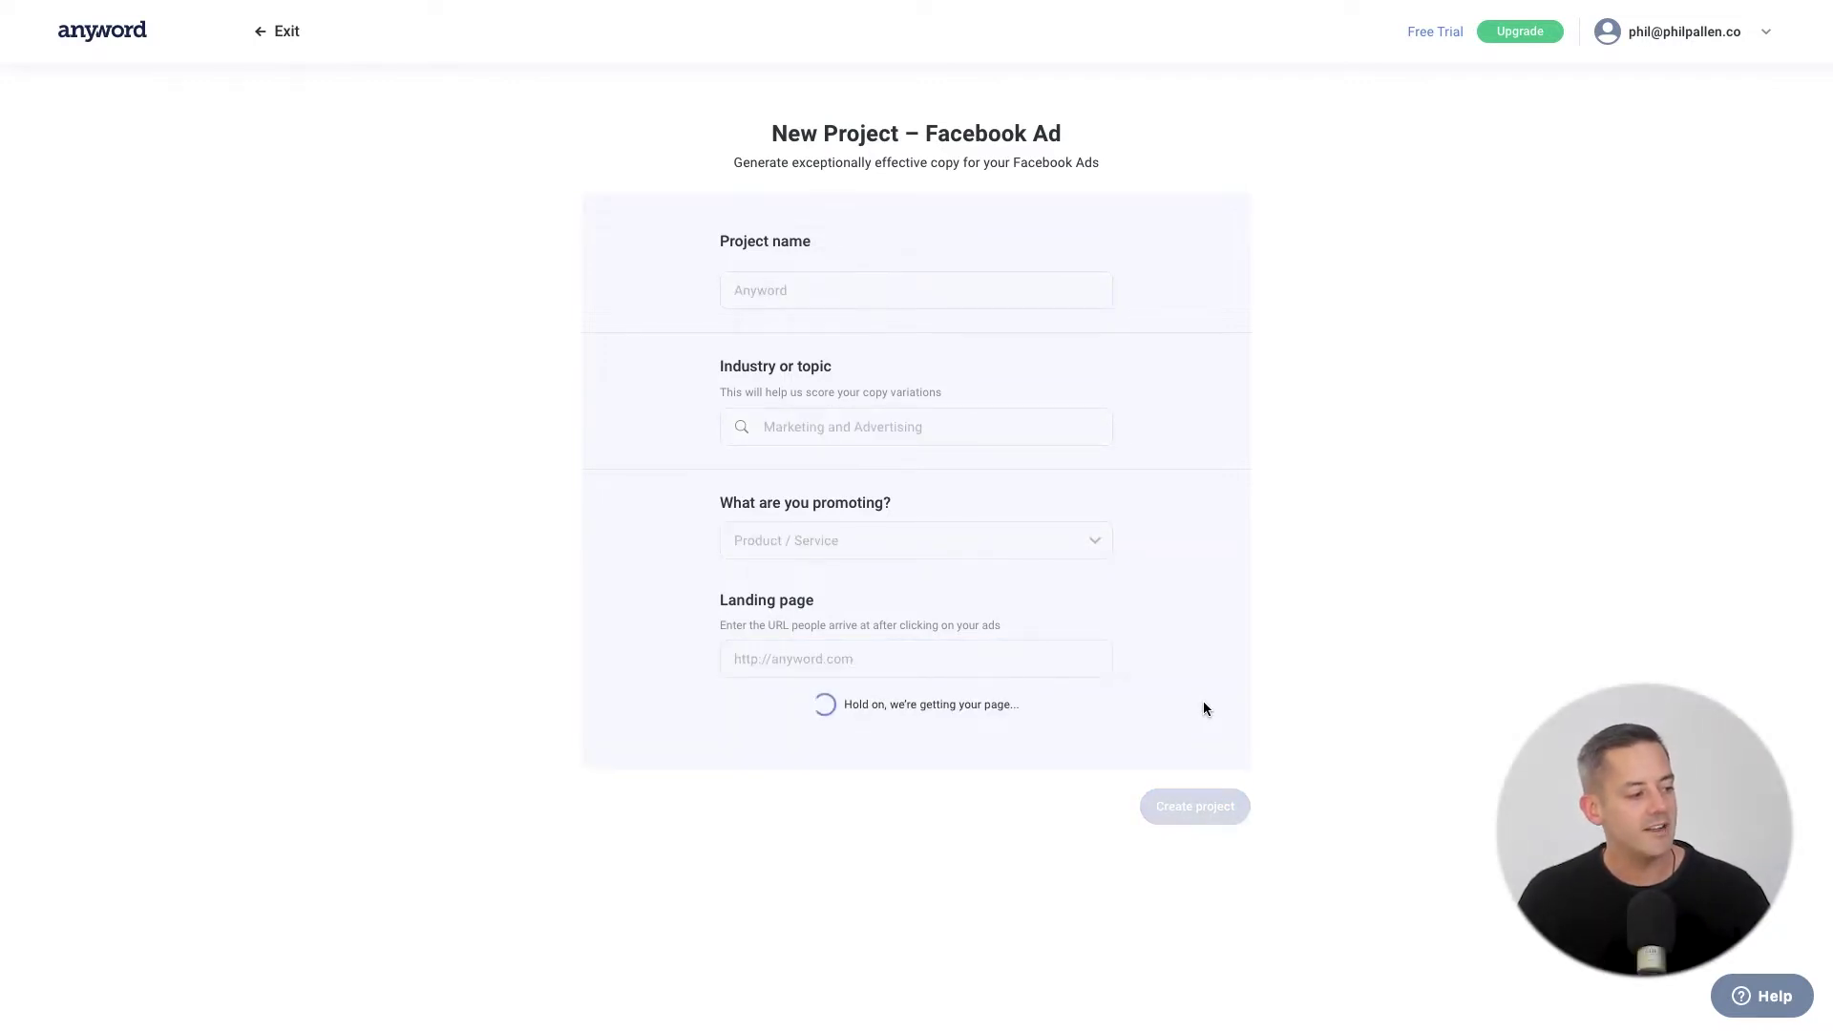
- Delete the Free 7-Day Trial text and the predictive performance score line from the description
{"action": "scroll", "coordinate": [1203, 707], "scroll_direction": "down", "scroll_amount": 2}
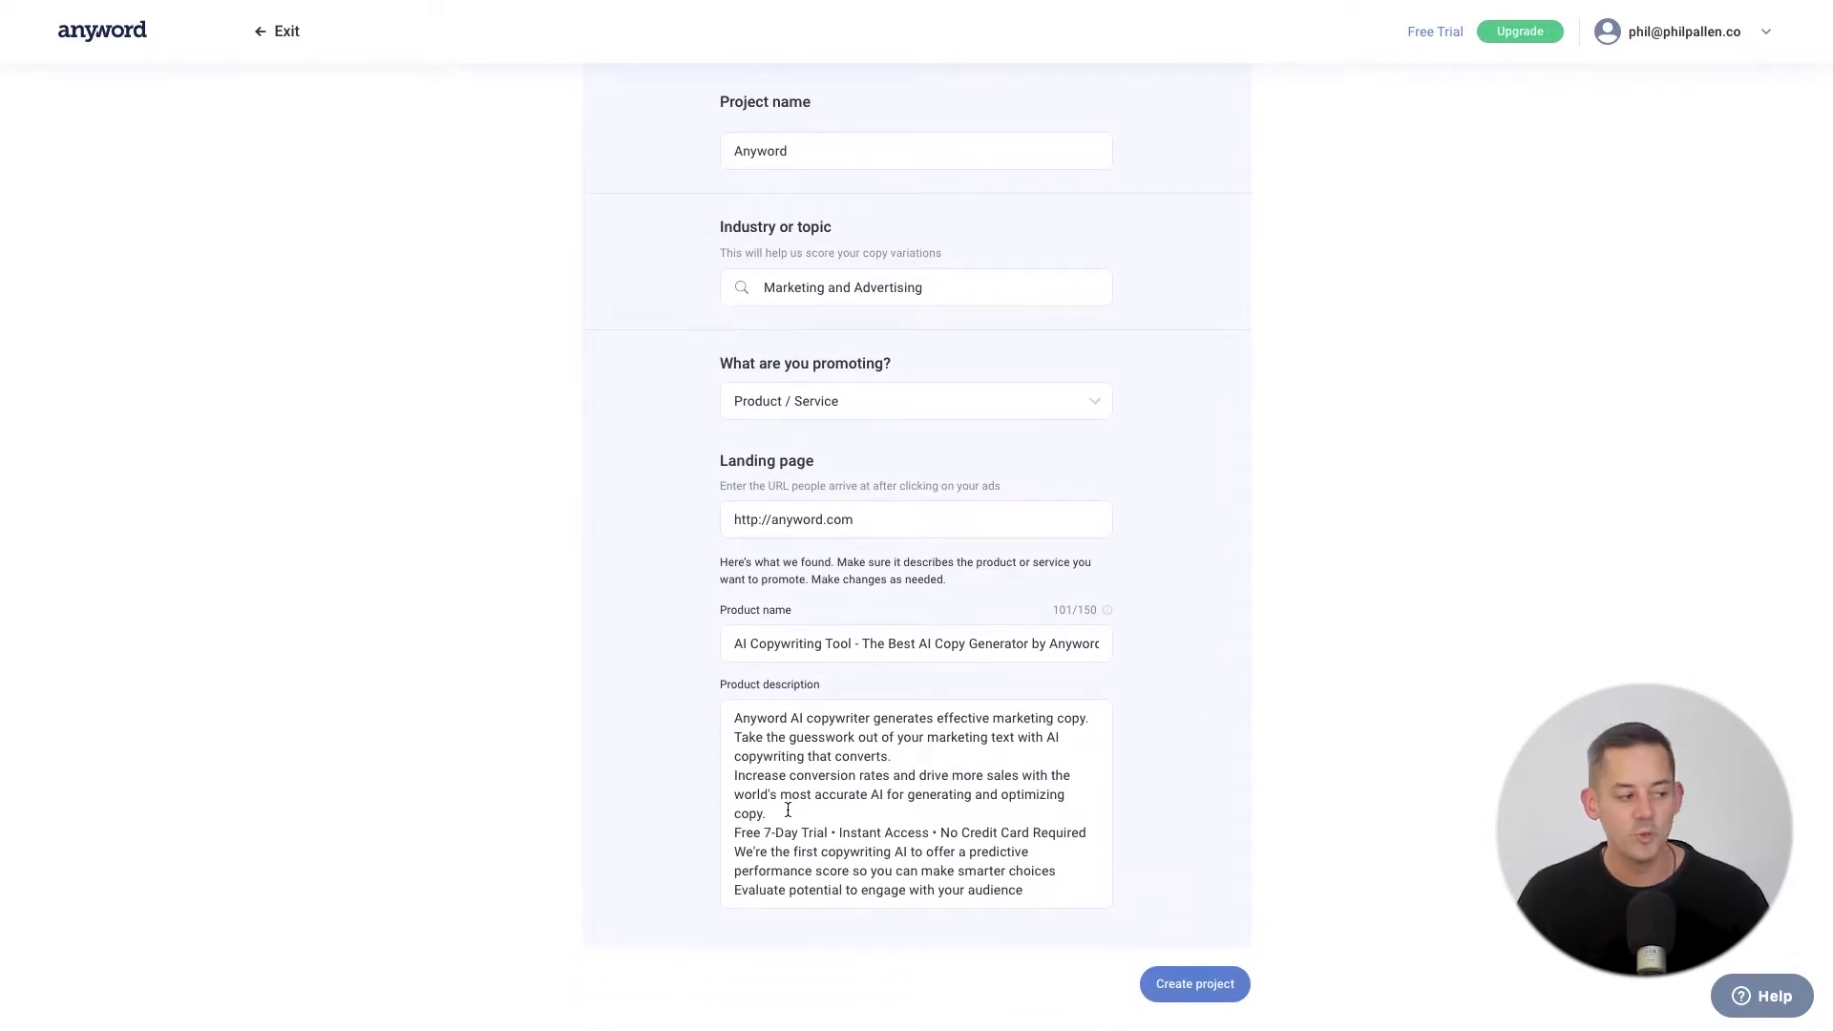
{"action": "left_click_drag", "start_coordinate": [788, 809], "coordinate": [735, 778]}
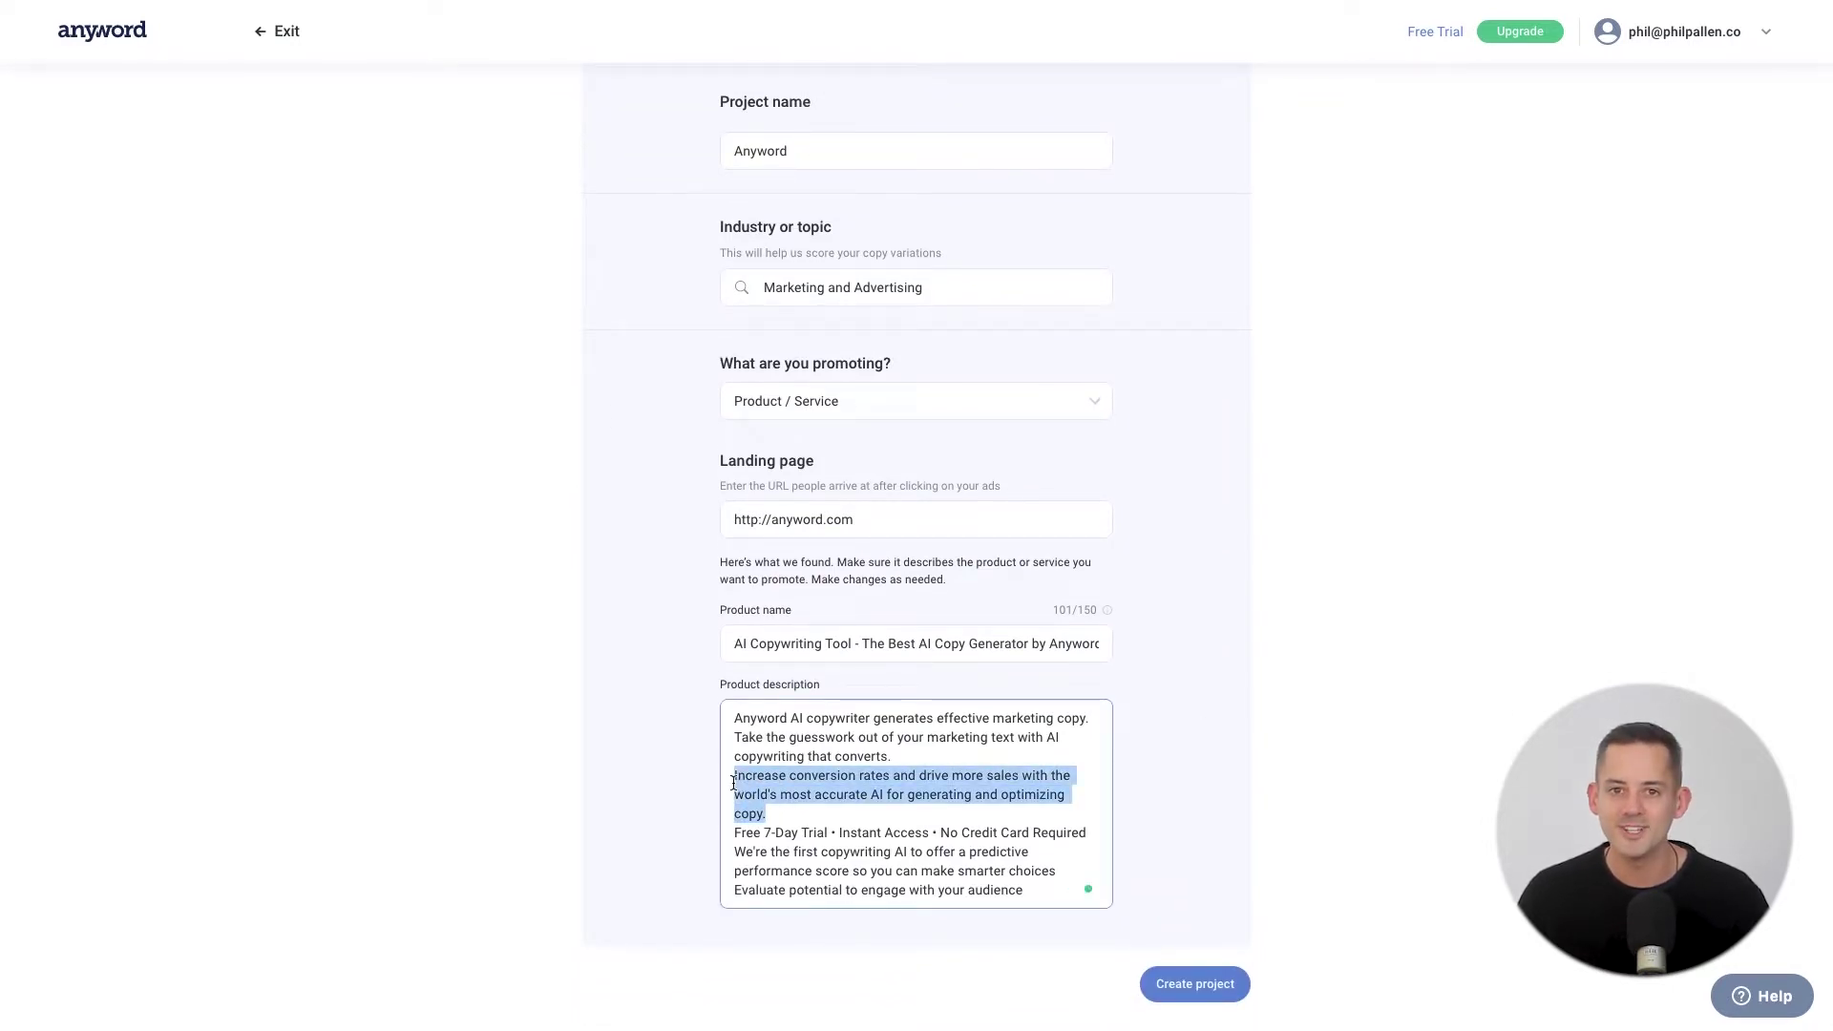
{"action": "left_click", "coordinate": [774, 806]}
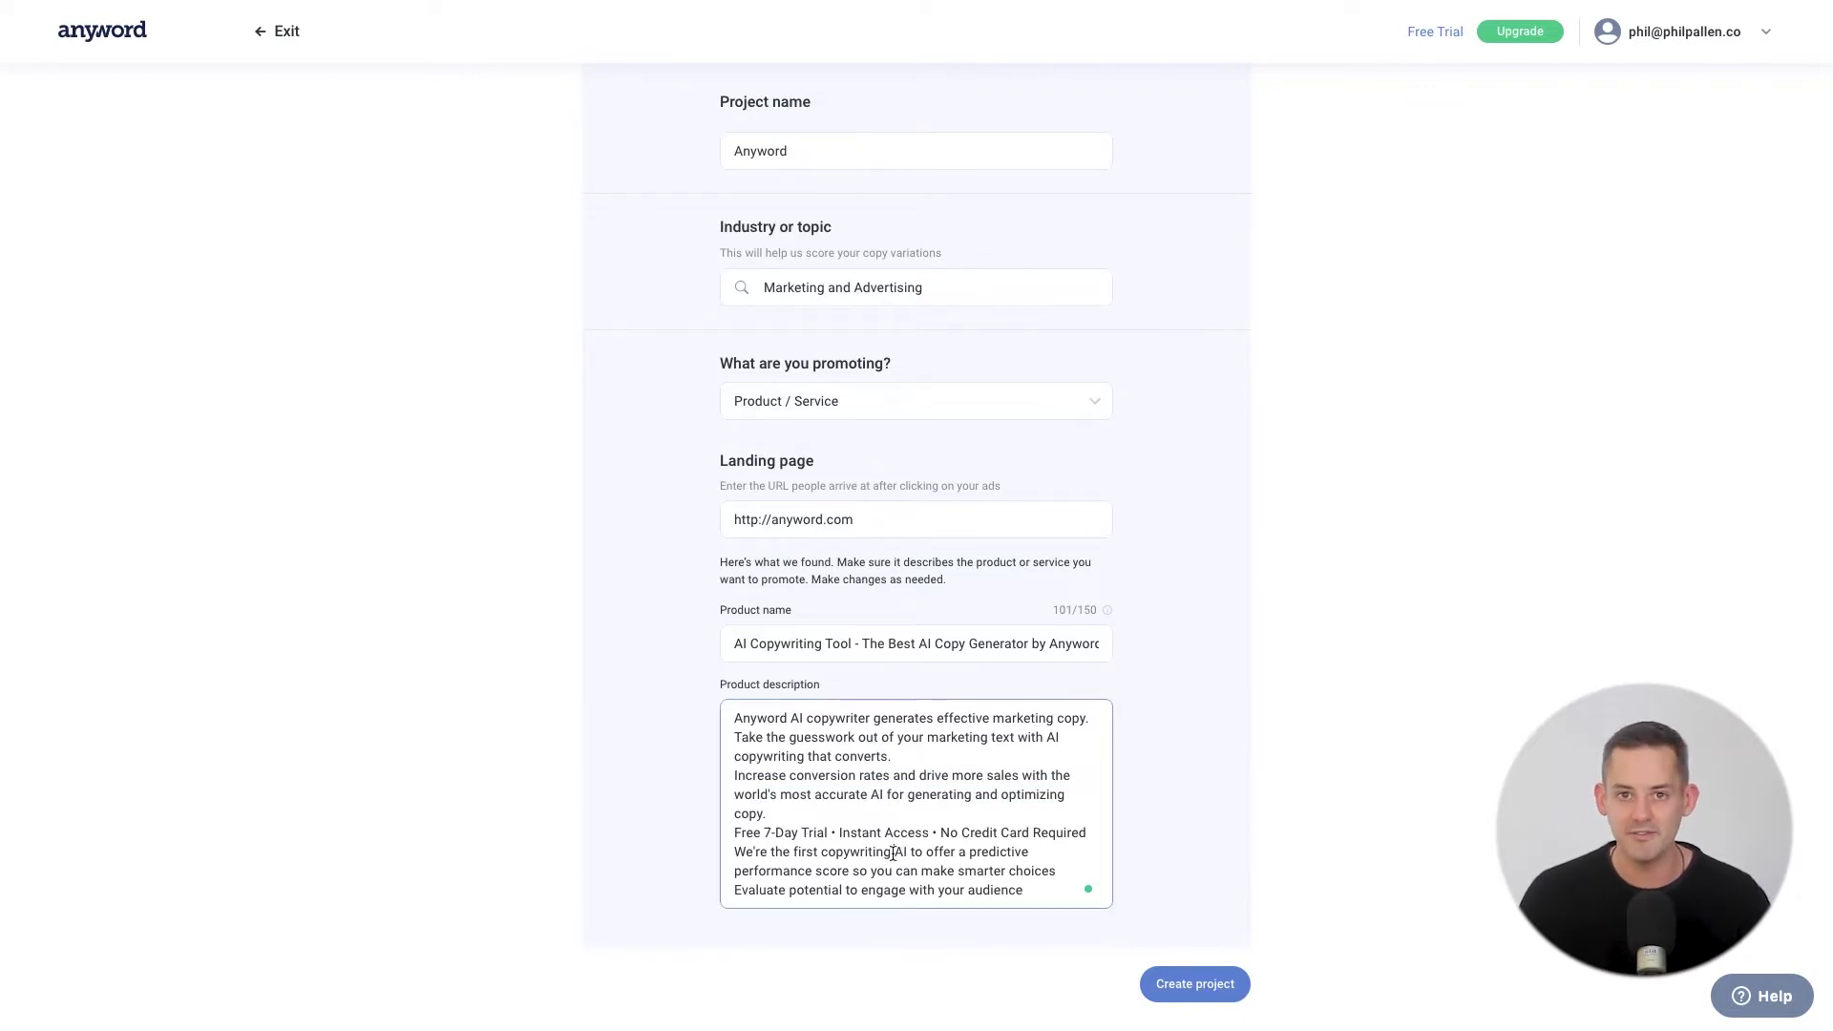
{"action": "left_click_drag", "start_coordinate": [895, 852], "coordinate": [734, 833]}
{"action": "key", "text": "BackSpace"}
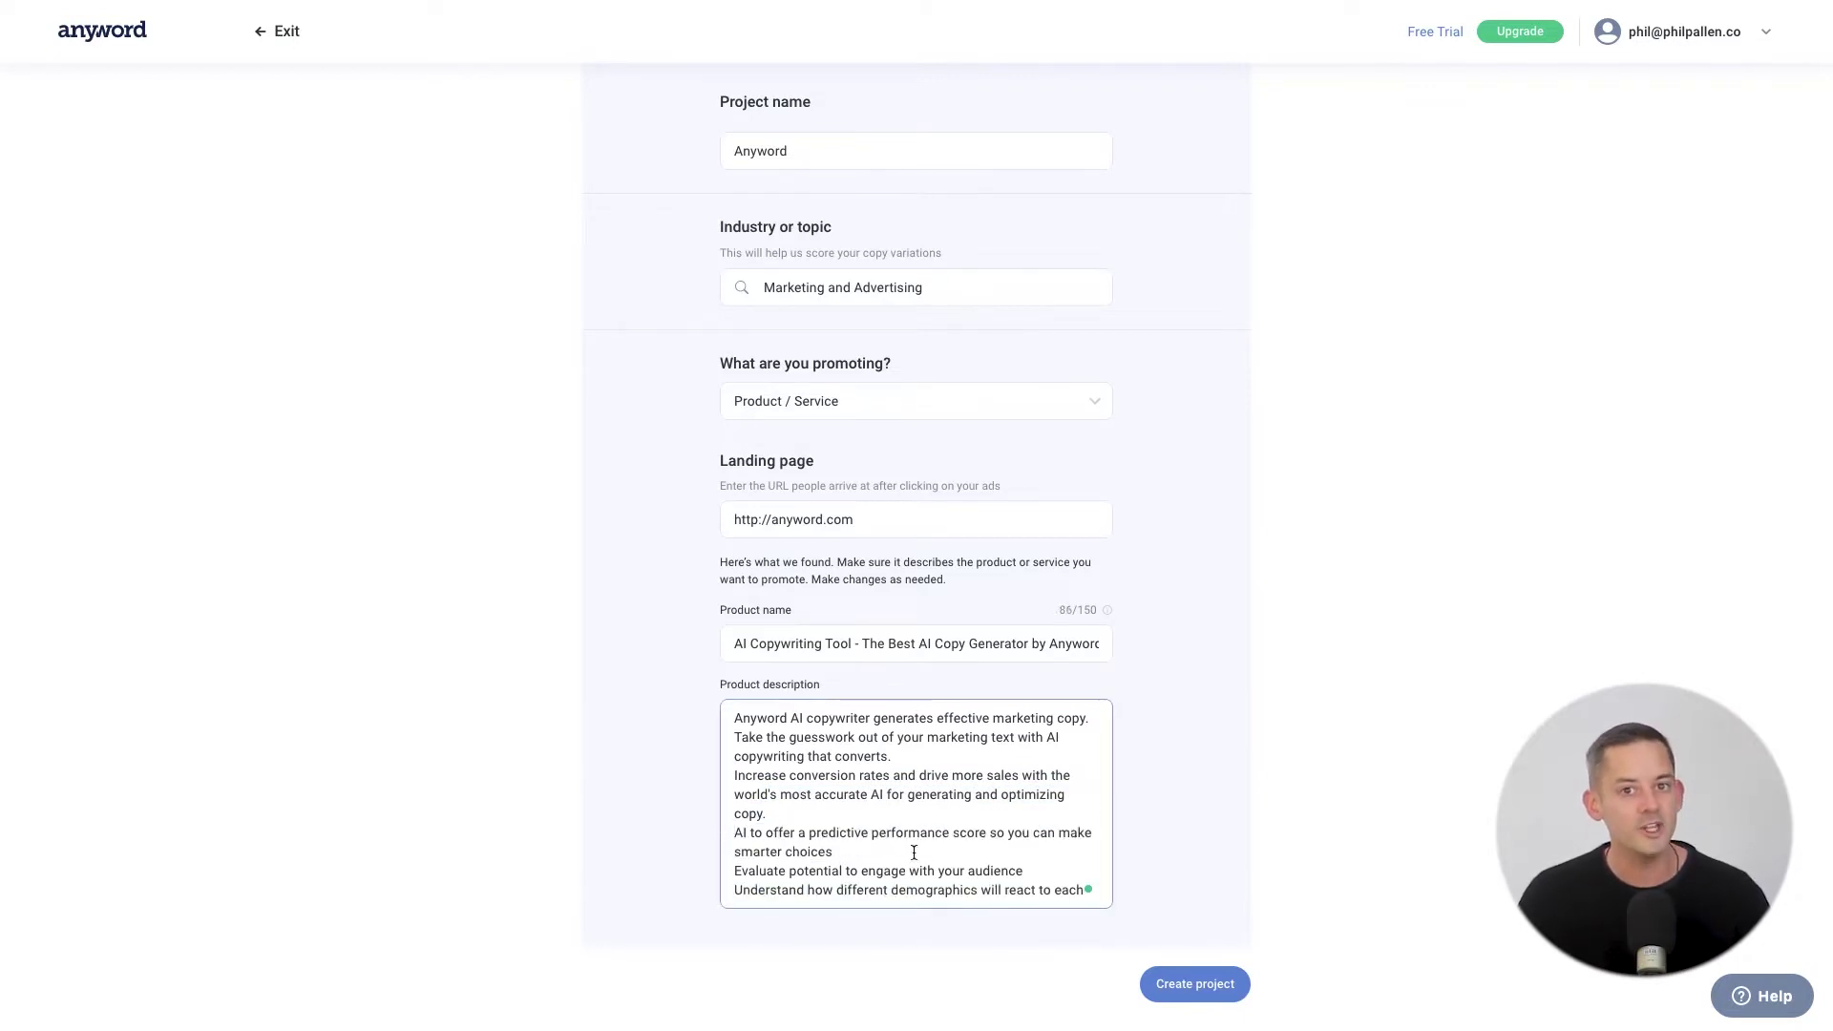
{"action": "left_click_drag", "start_coordinate": [851, 852], "coordinate": [732, 832]}
{"action": "key", "text": "BackSpace"}
{"action": "key", "text": "BackSpace"}
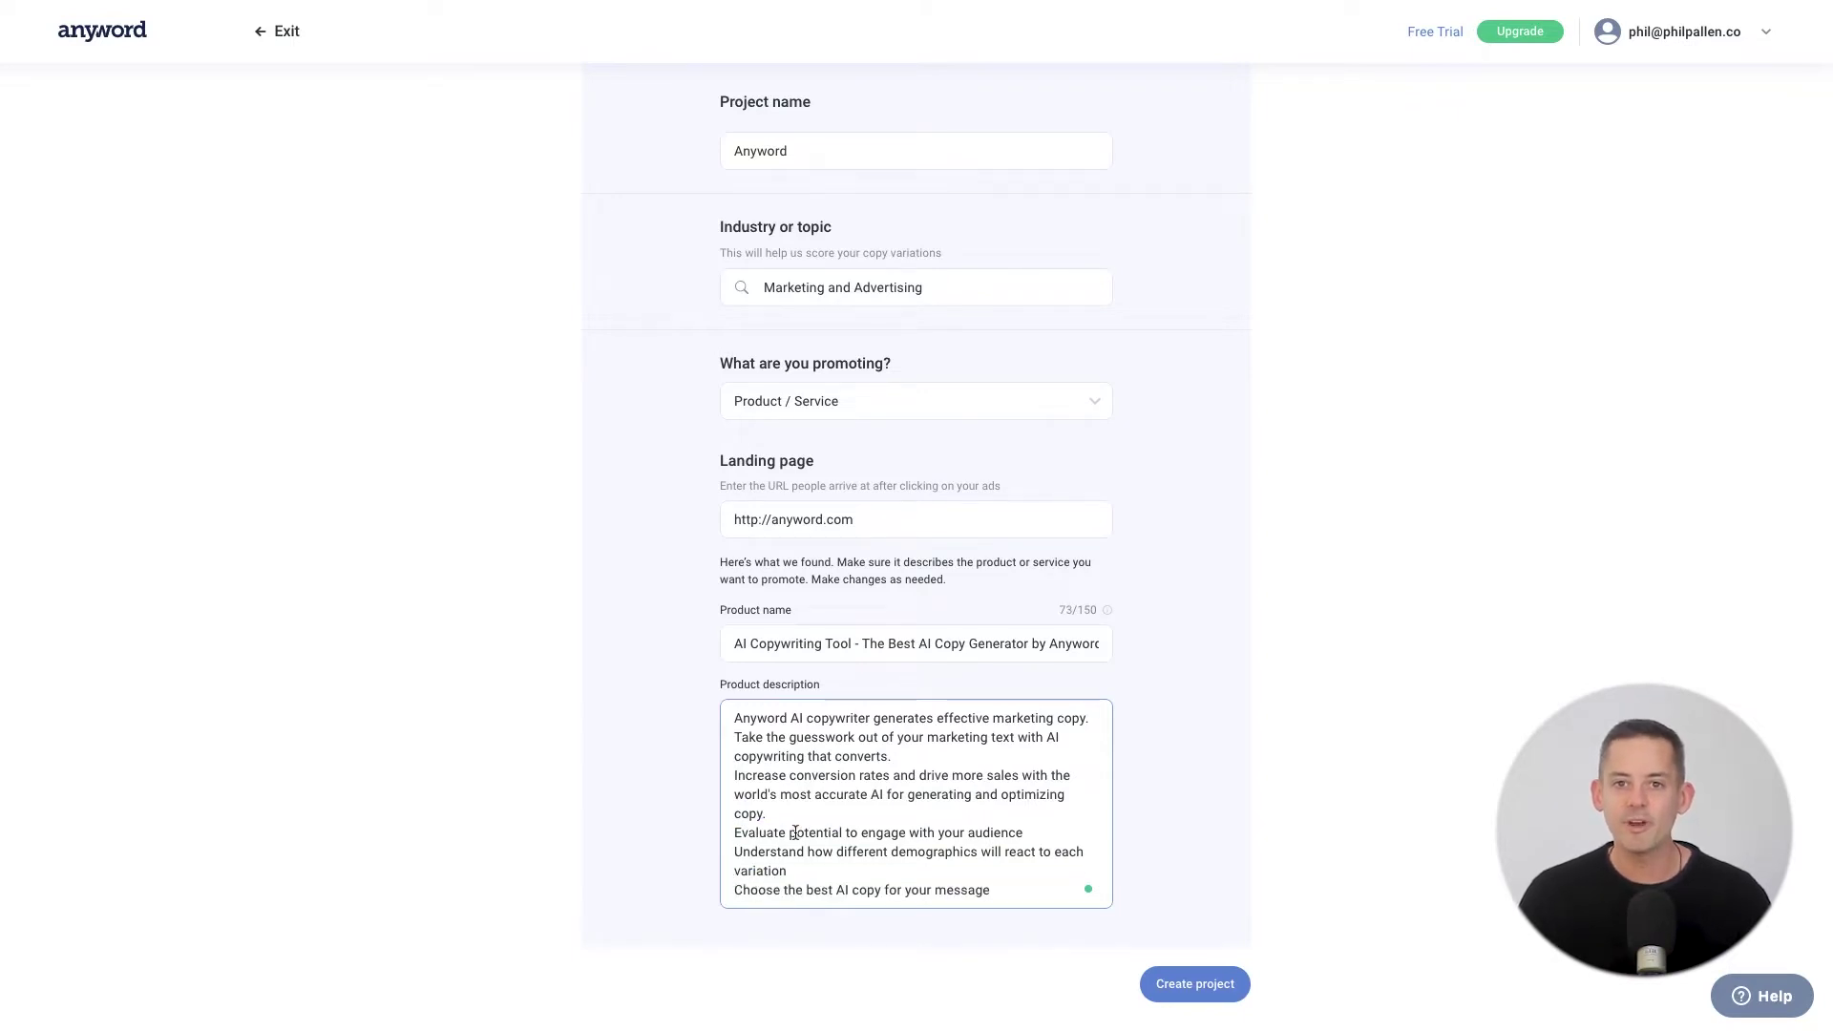
- Join the description's last lines into one sentence ending in a period, and create the project
{"action": "scroll", "coordinate": [960, 819], "scroll_direction": "down", "scroll_amount": 1}
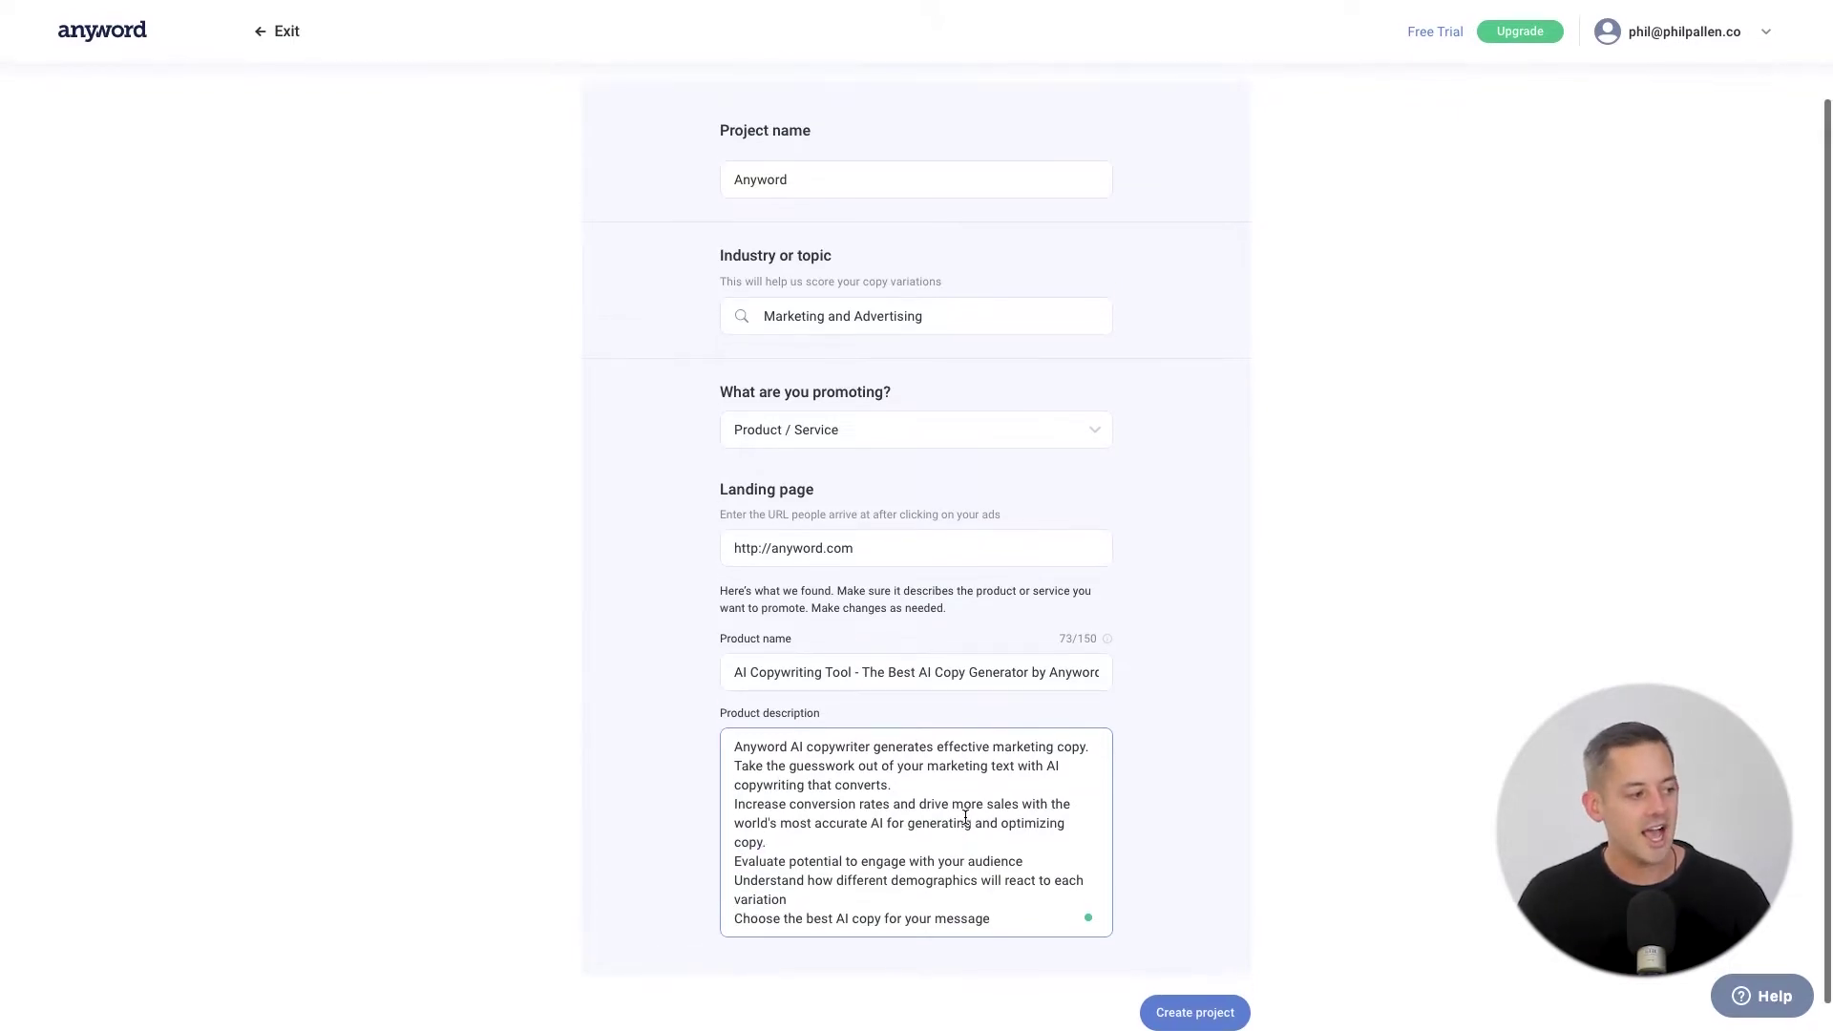
{"action": "key", "text": "BackSpace"}
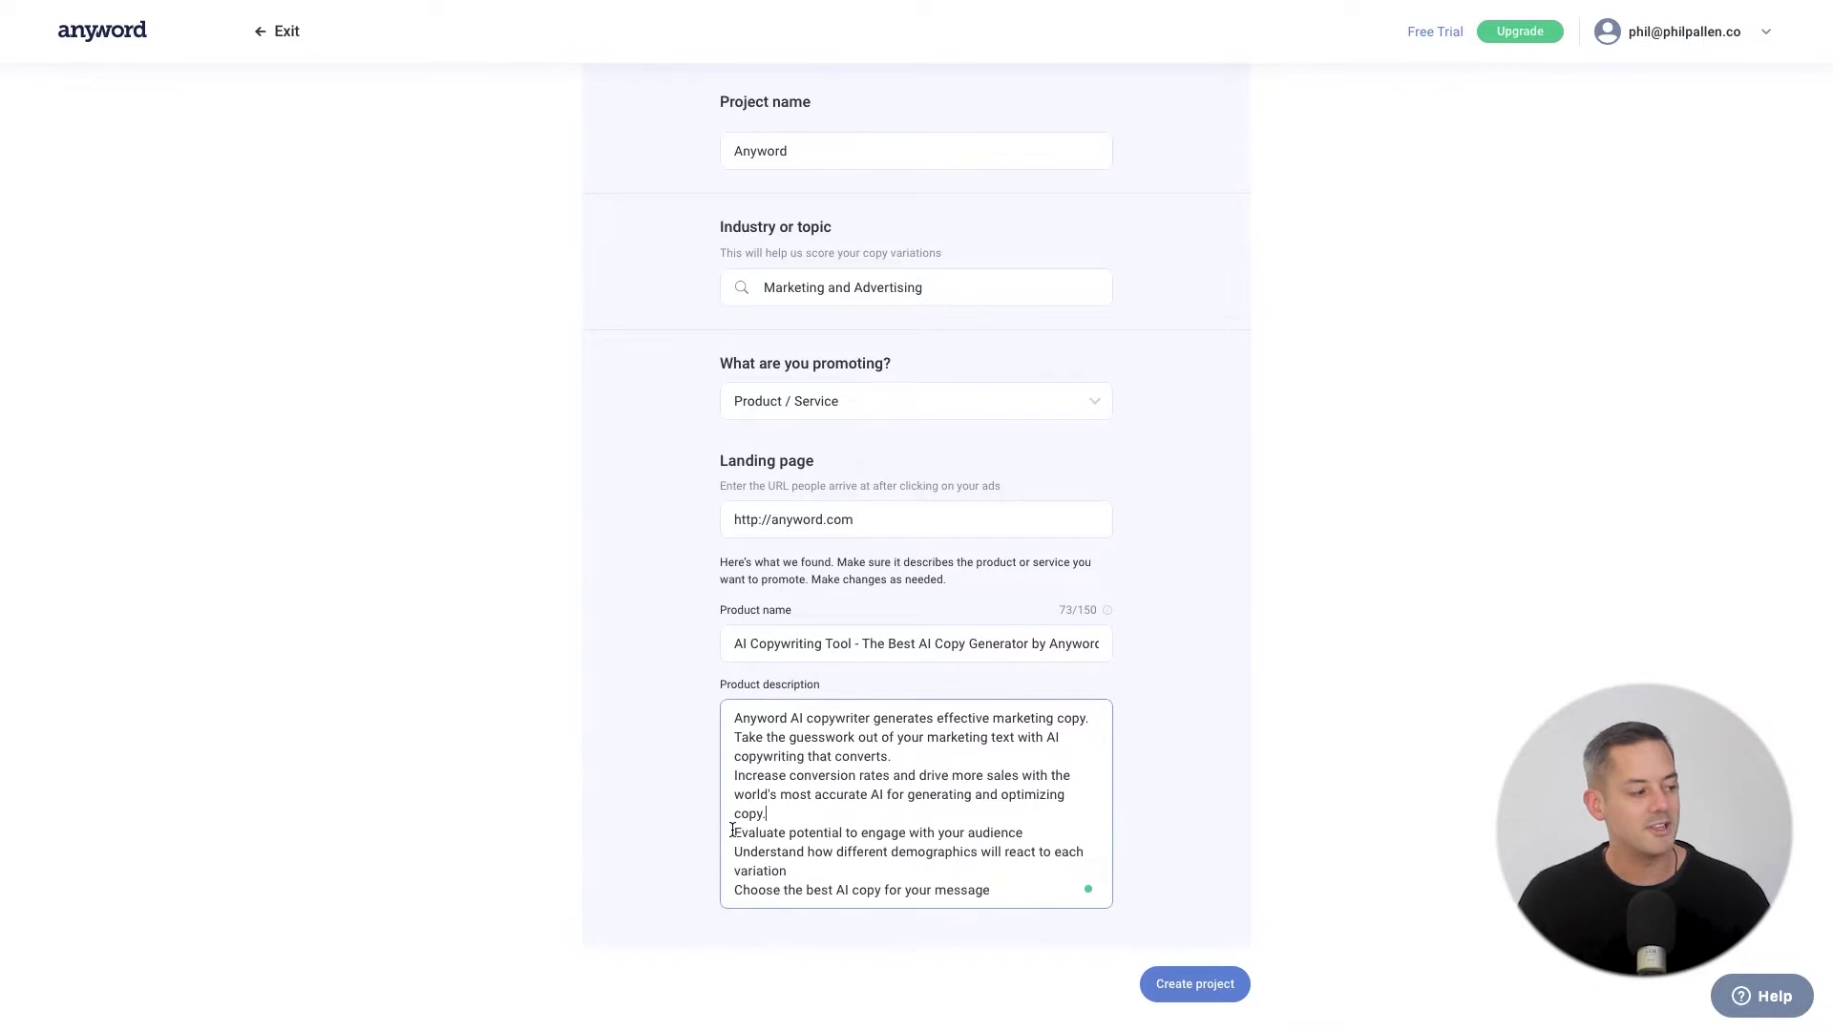
{"action": "scroll", "coordinate": [819, 830], "scroll_direction": "up", "scroll_amount": 1}
{"action": "left_click", "coordinate": [736, 888]}
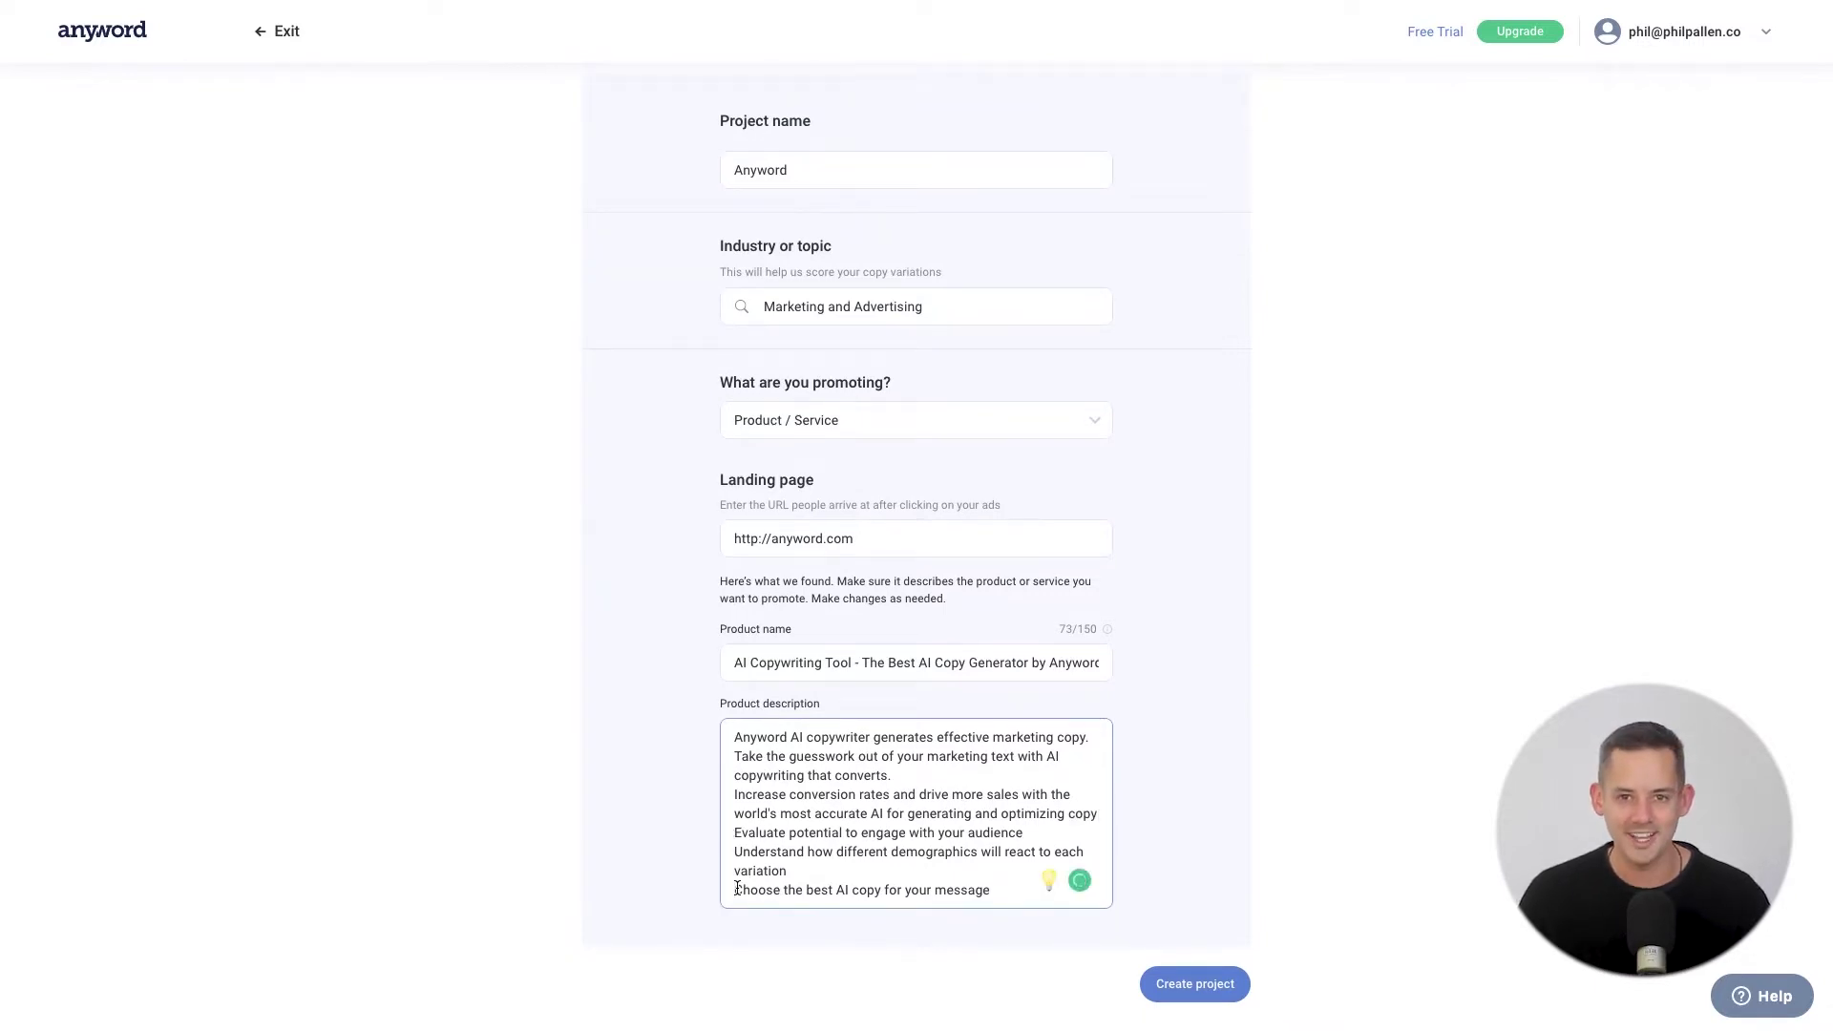
{"action": "key", "text": "BackSpace"}
{"action": "type", "text": "."}
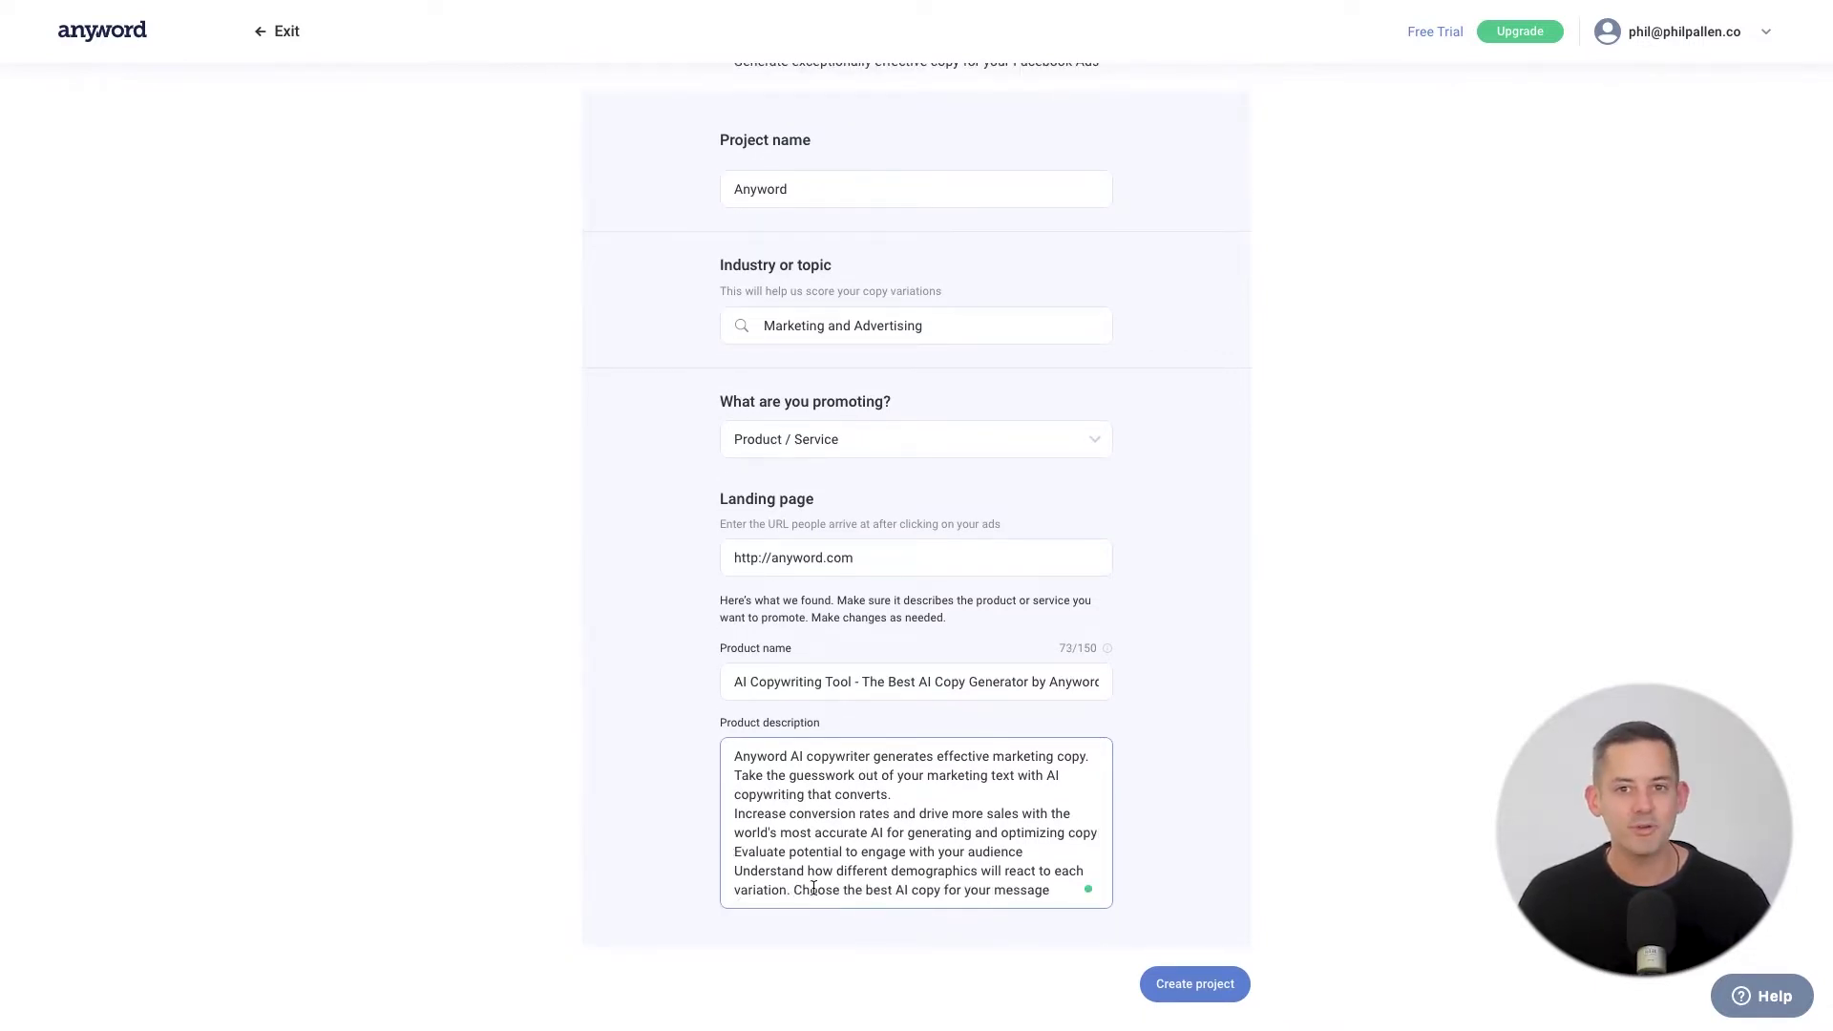
{"action": "left_click", "coordinate": [1189, 981]}
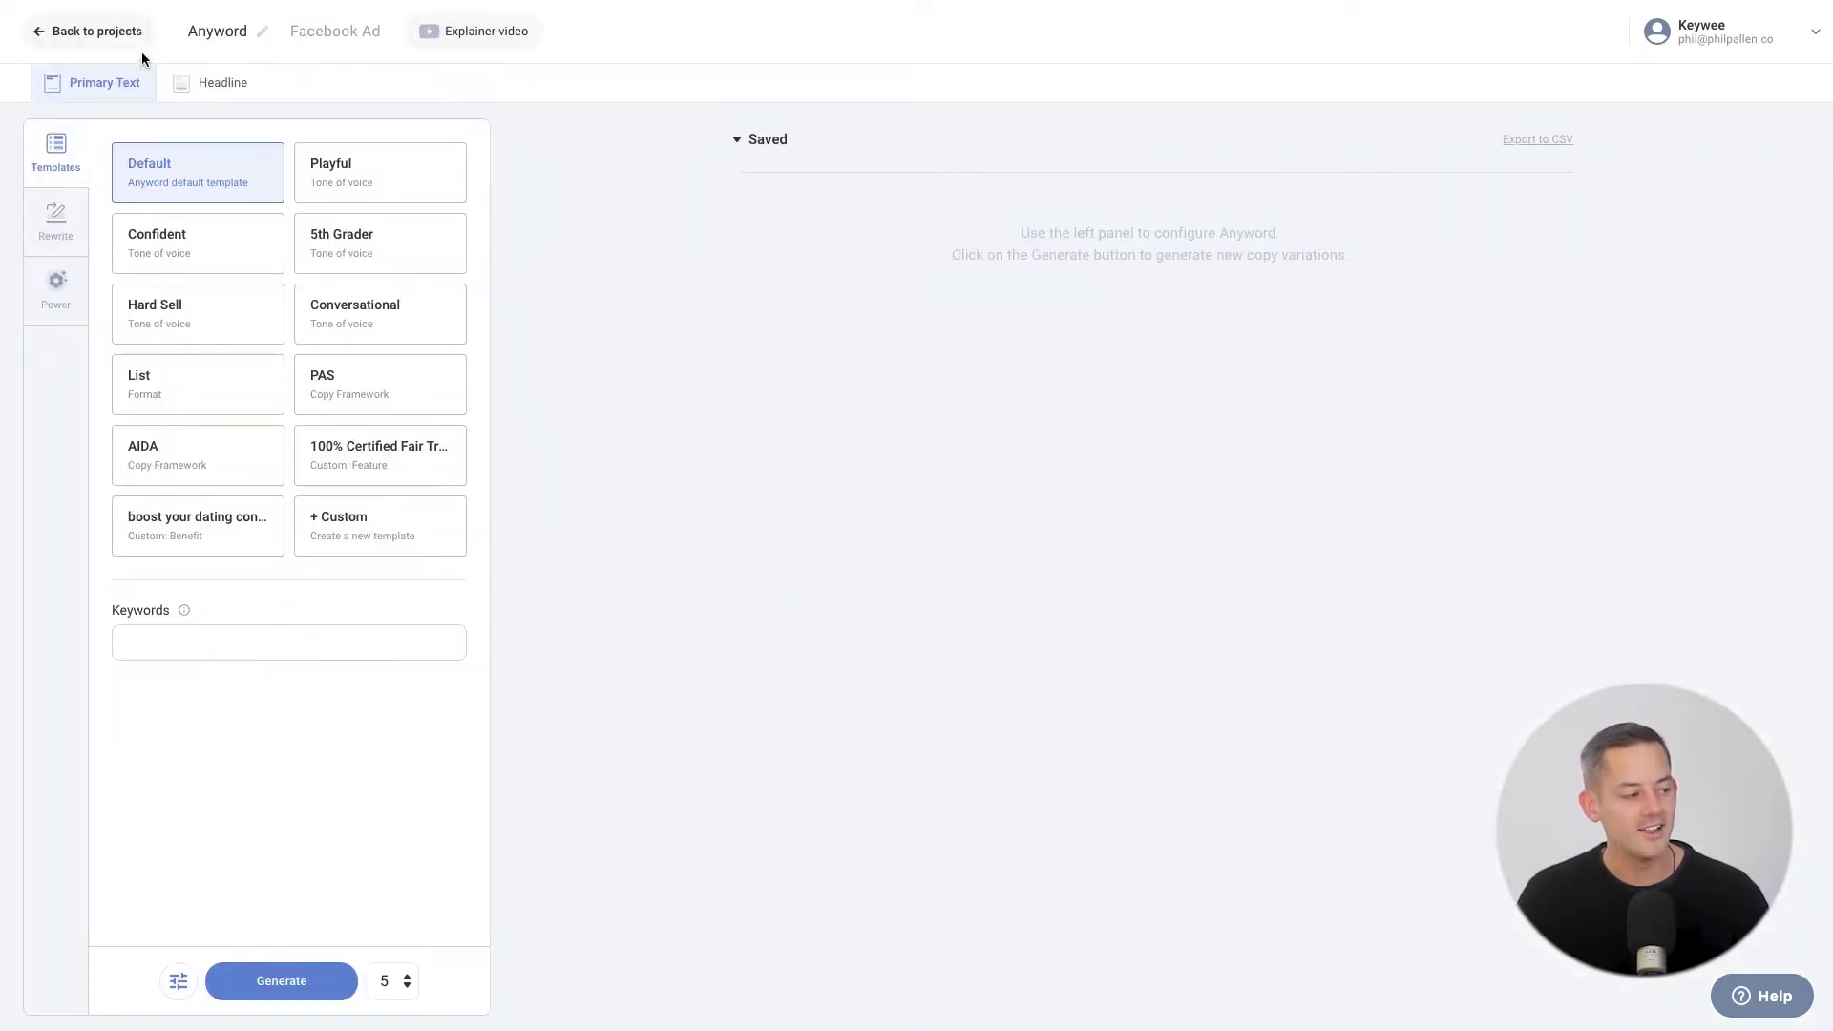
- Browse the Headline, Primary Text, Rewrite and Power views, ending back on Primary Text templates
{"action": "left_click", "coordinate": [201, 94]}
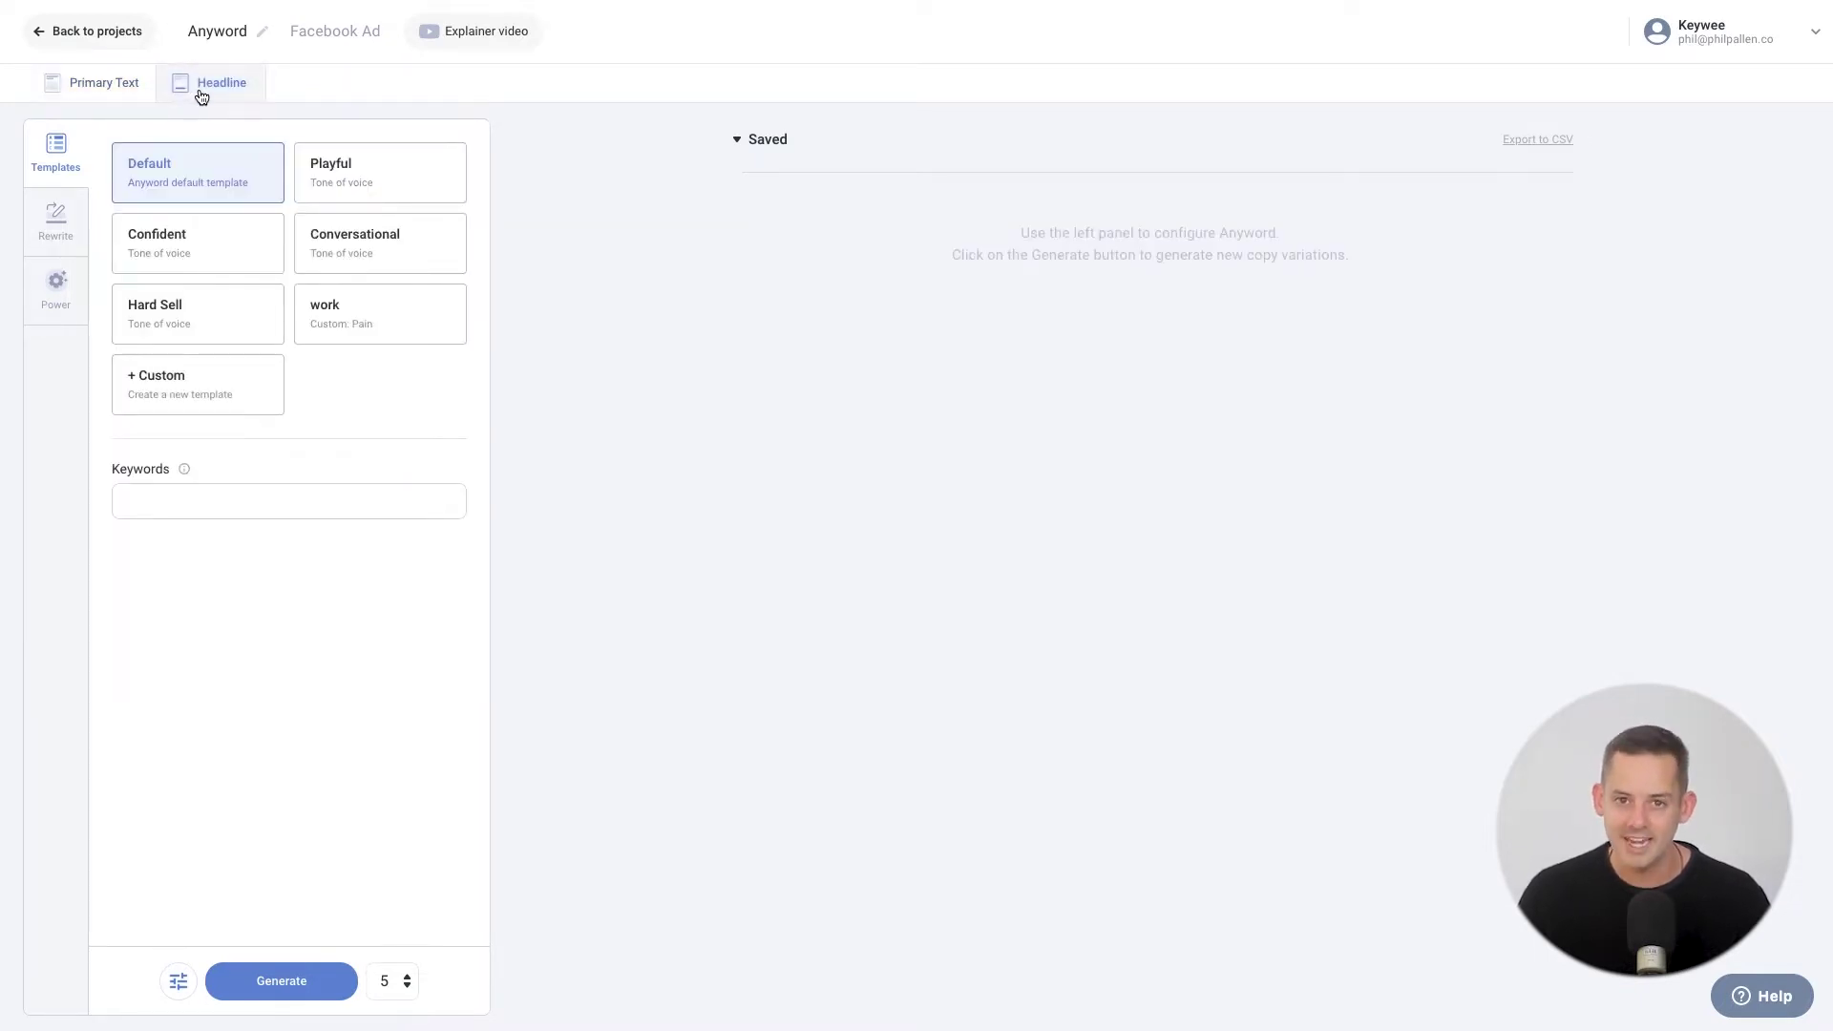
{"action": "left_click", "coordinate": [124, 96]}
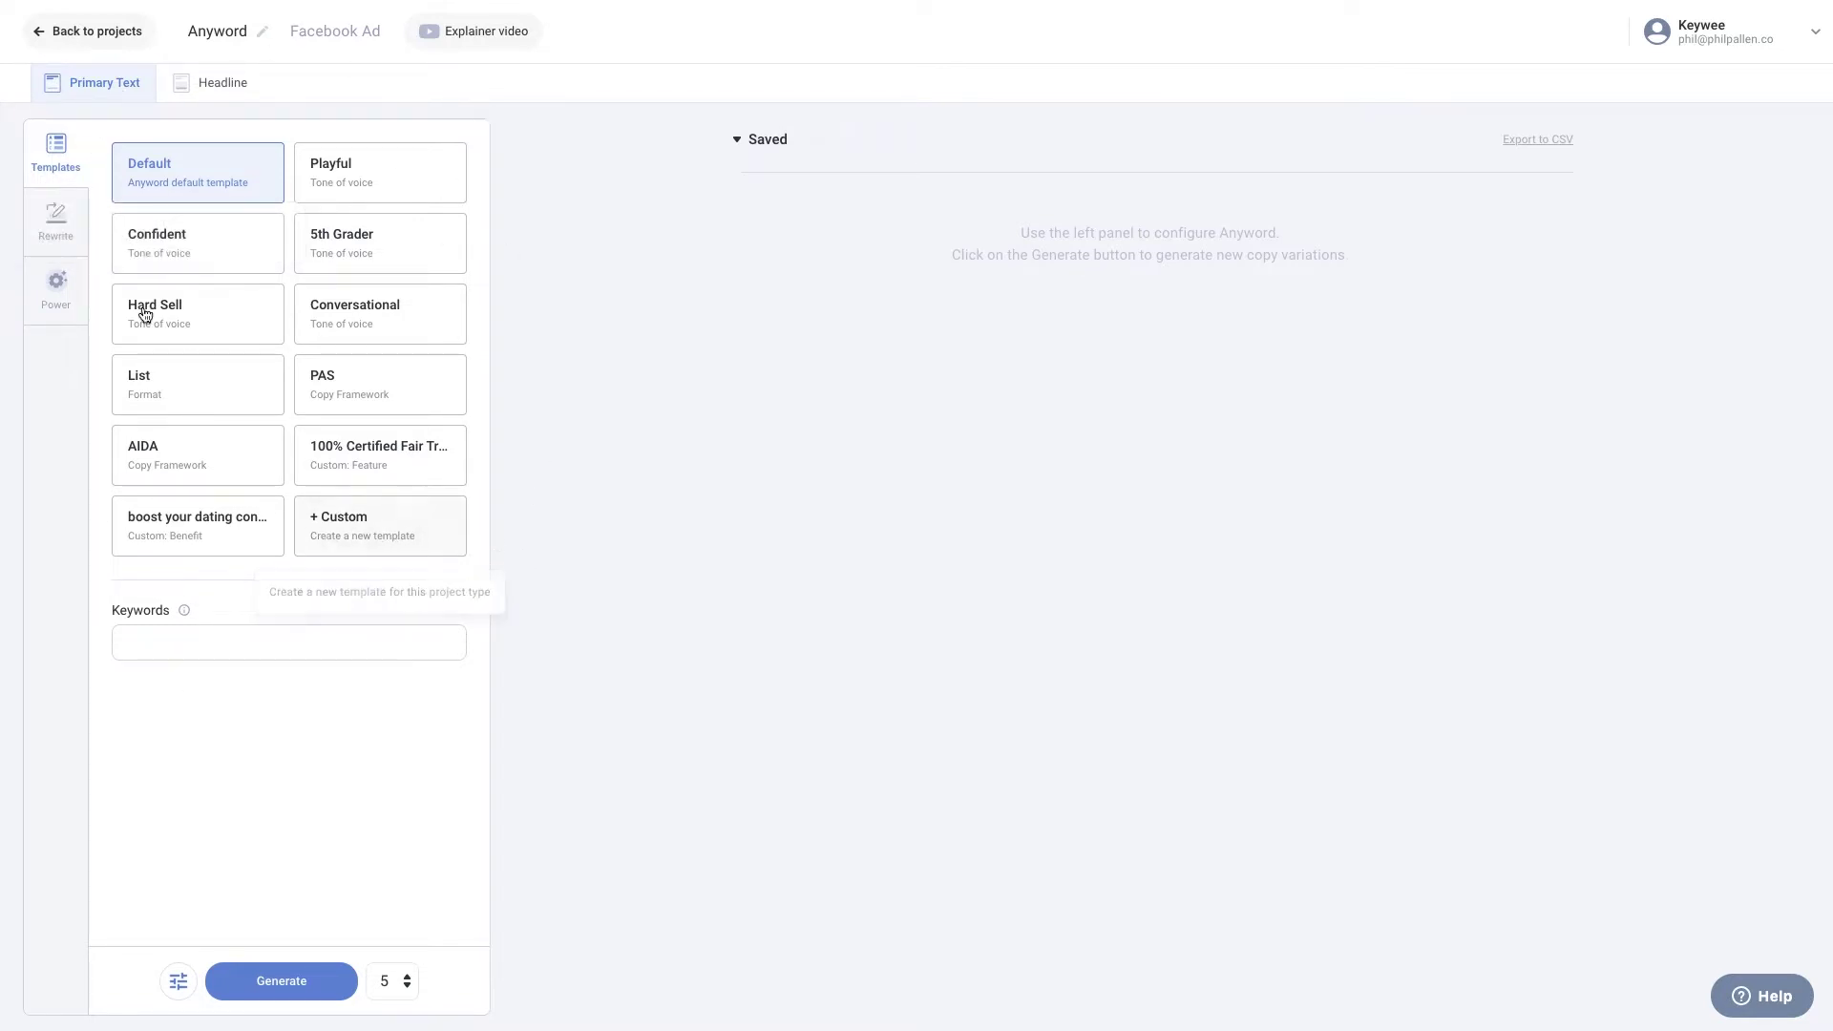
{"action": "left_click", "coordinate": [56, 234]}
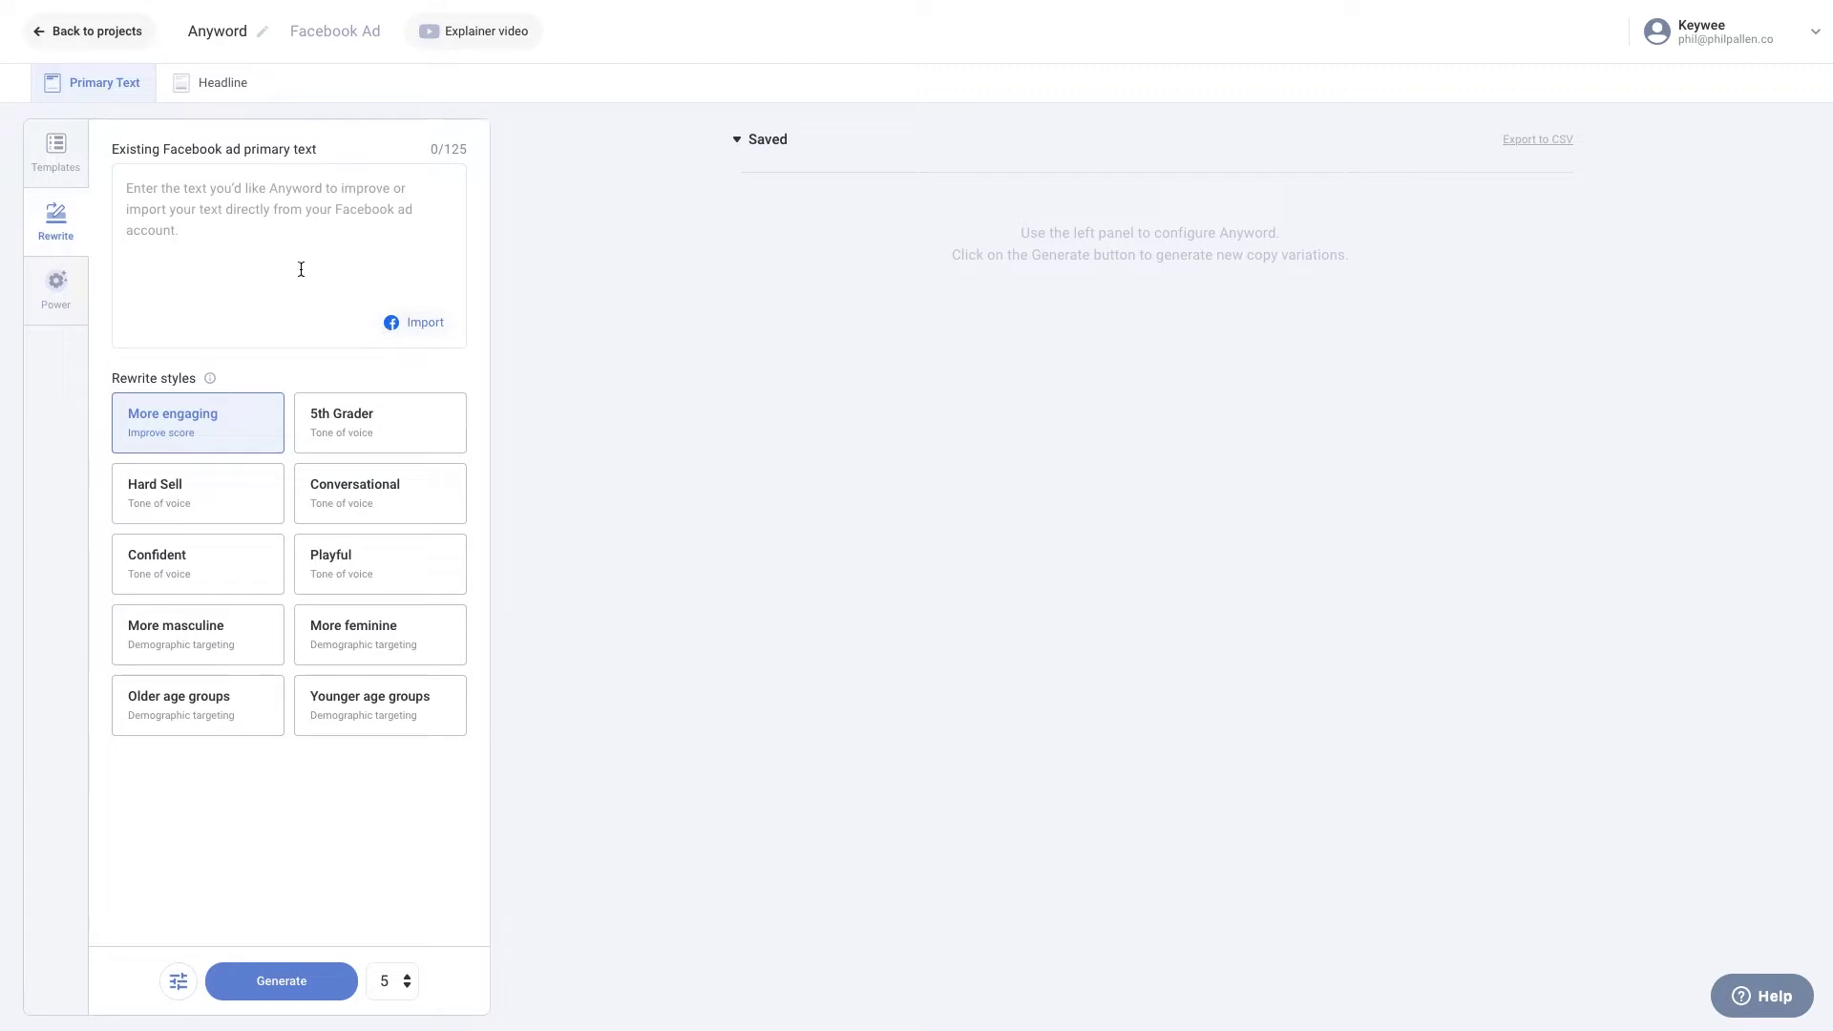
{"action": "left_click", "coordinate": [55, 294]}
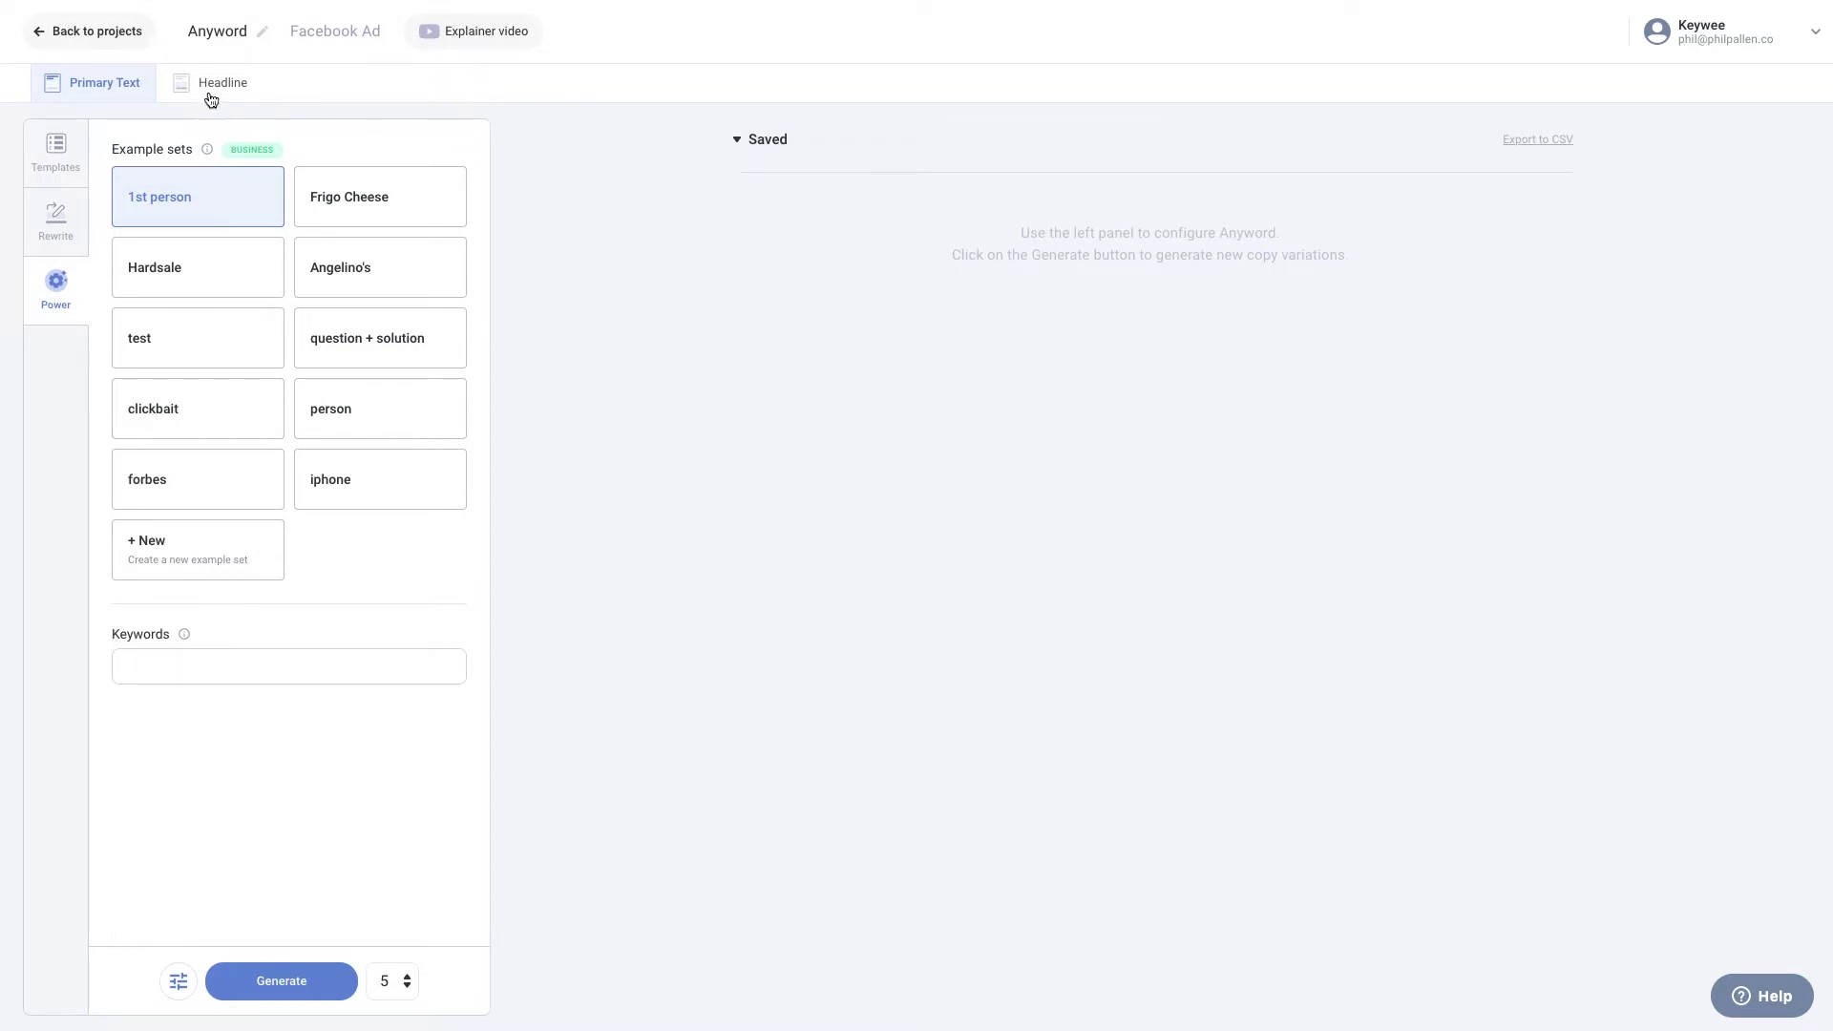
{"action": "left_click", "coordinate": [59, 149]}
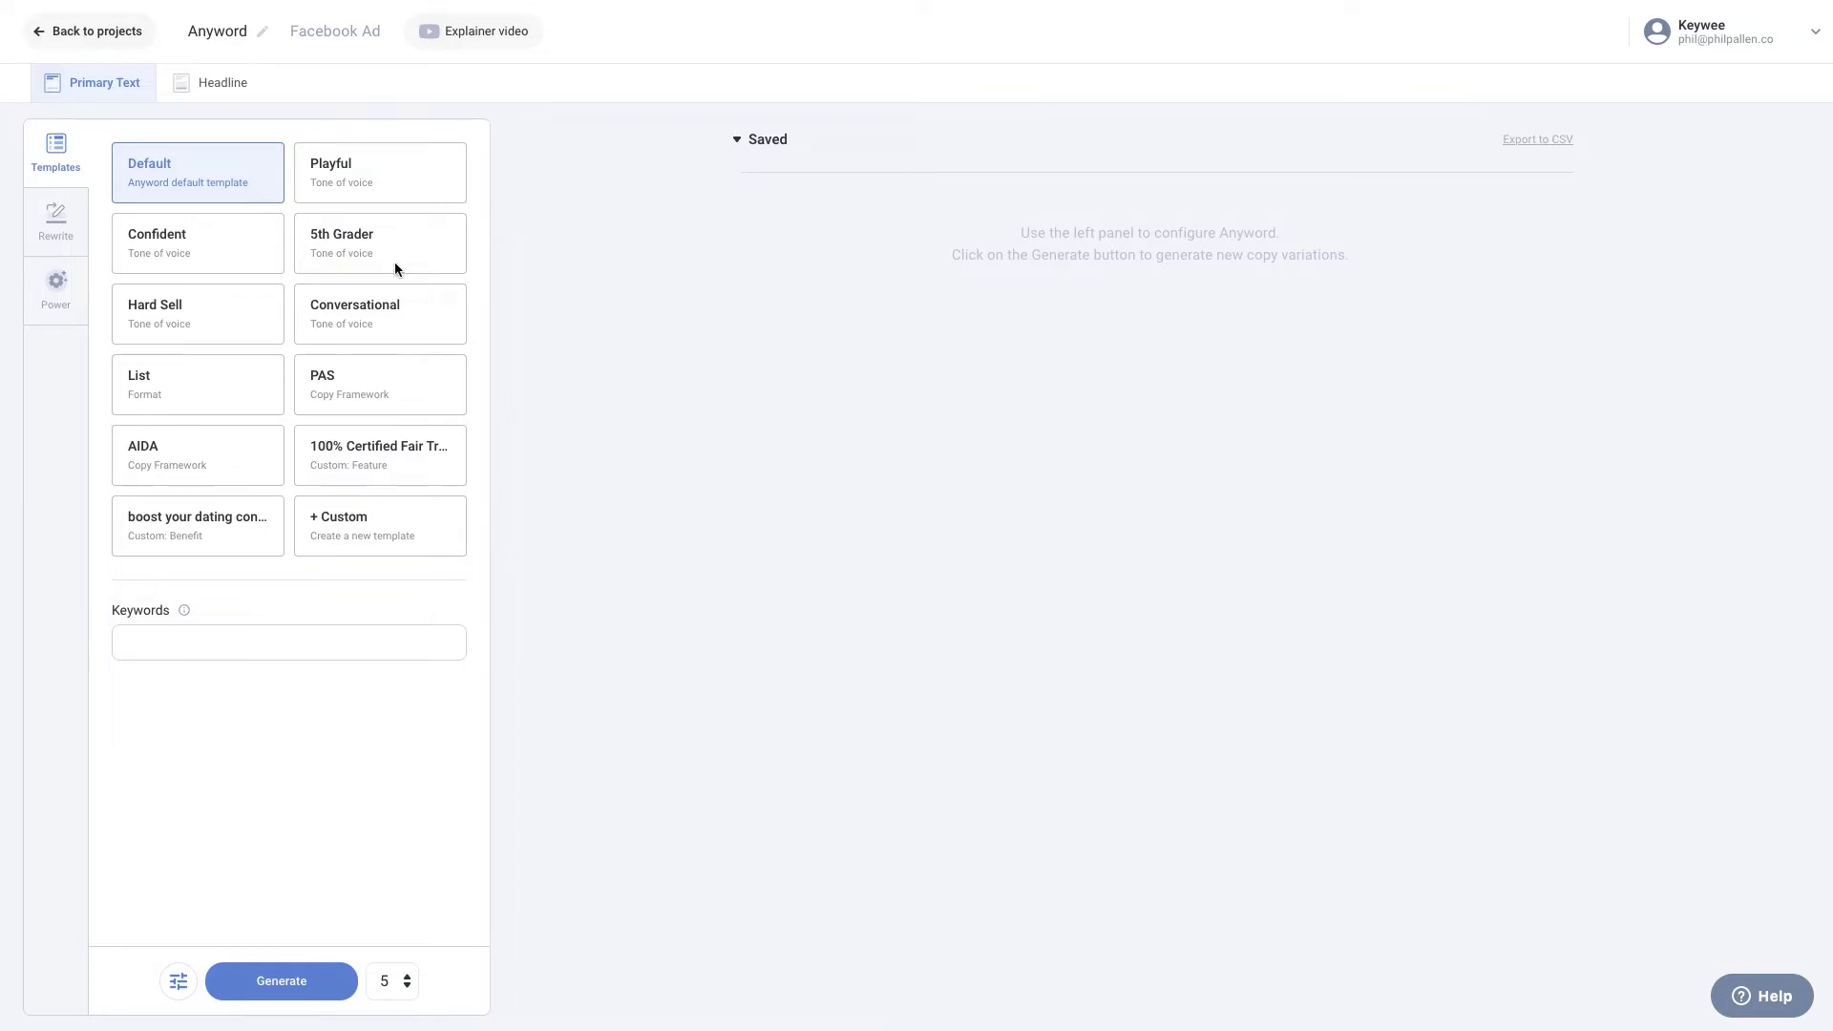
- Generate primary text variations with the List and AIDA templates
{"action": "left_click", "coordinate": [184, 188]}
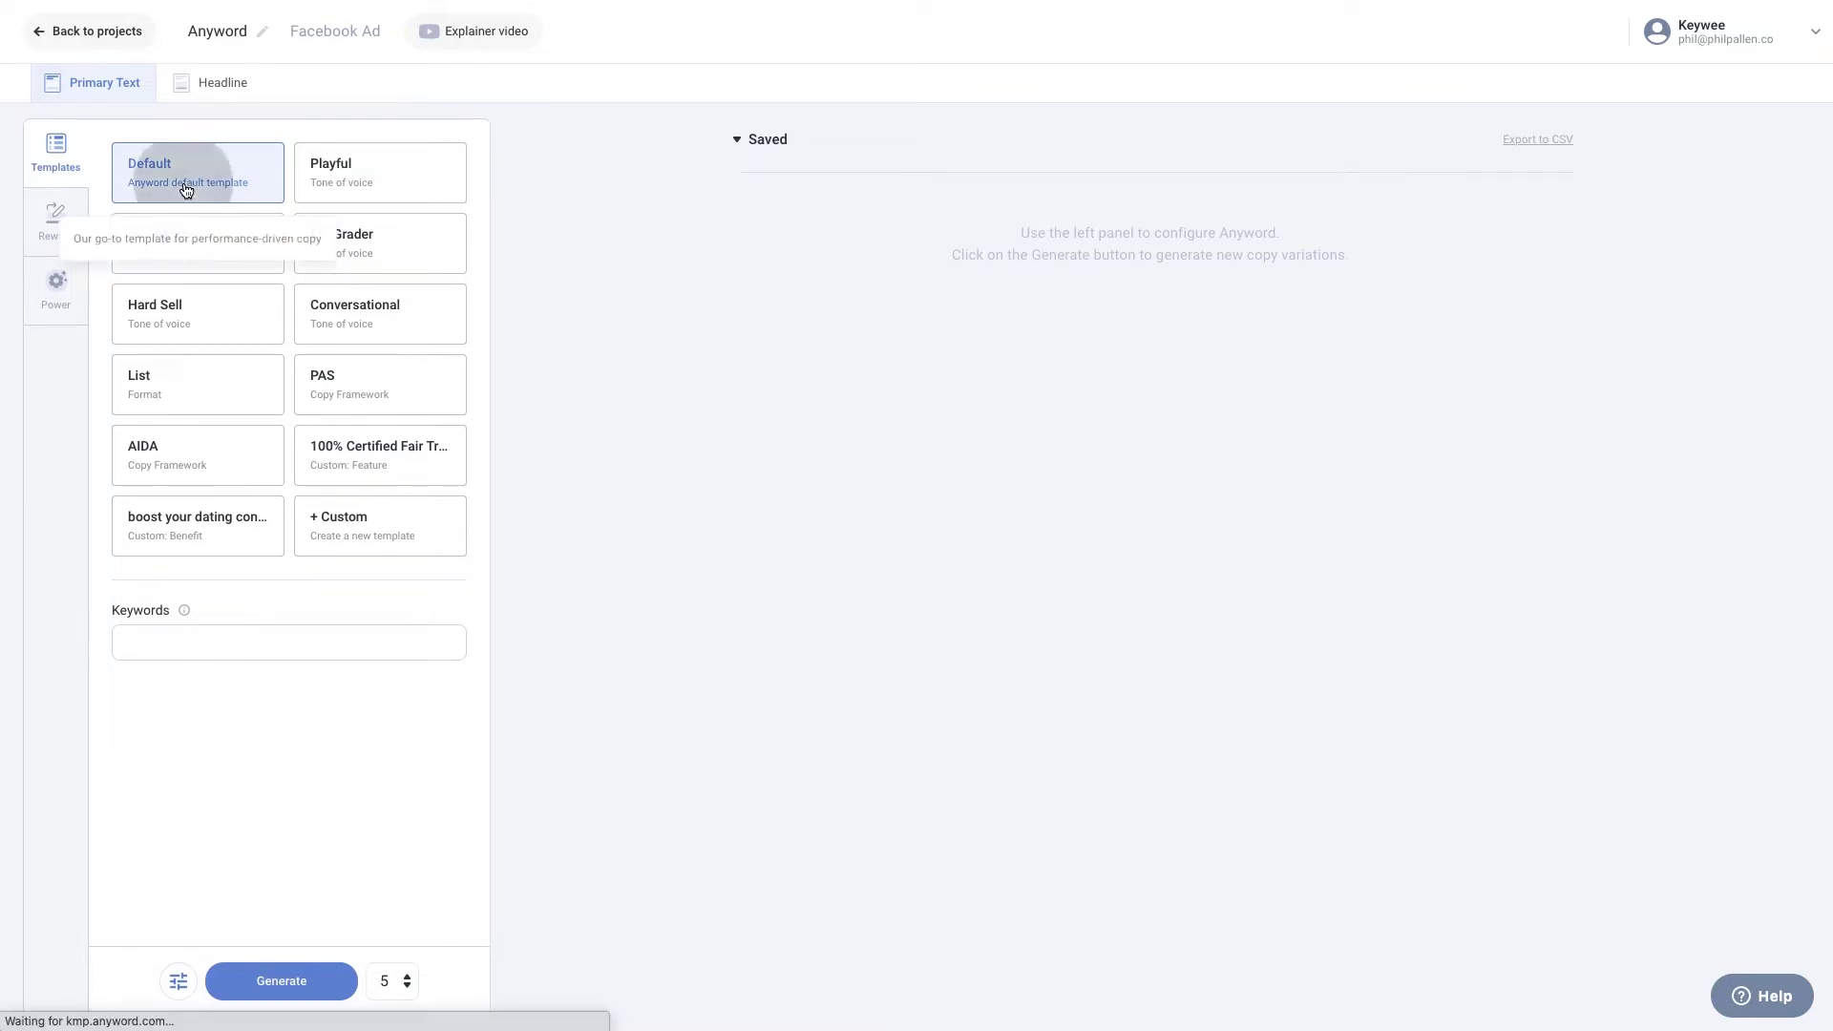
{"action": "left_click", "coordinate": [184, 394]}
{"action": "left_click", "coordinate": [334, 983]}
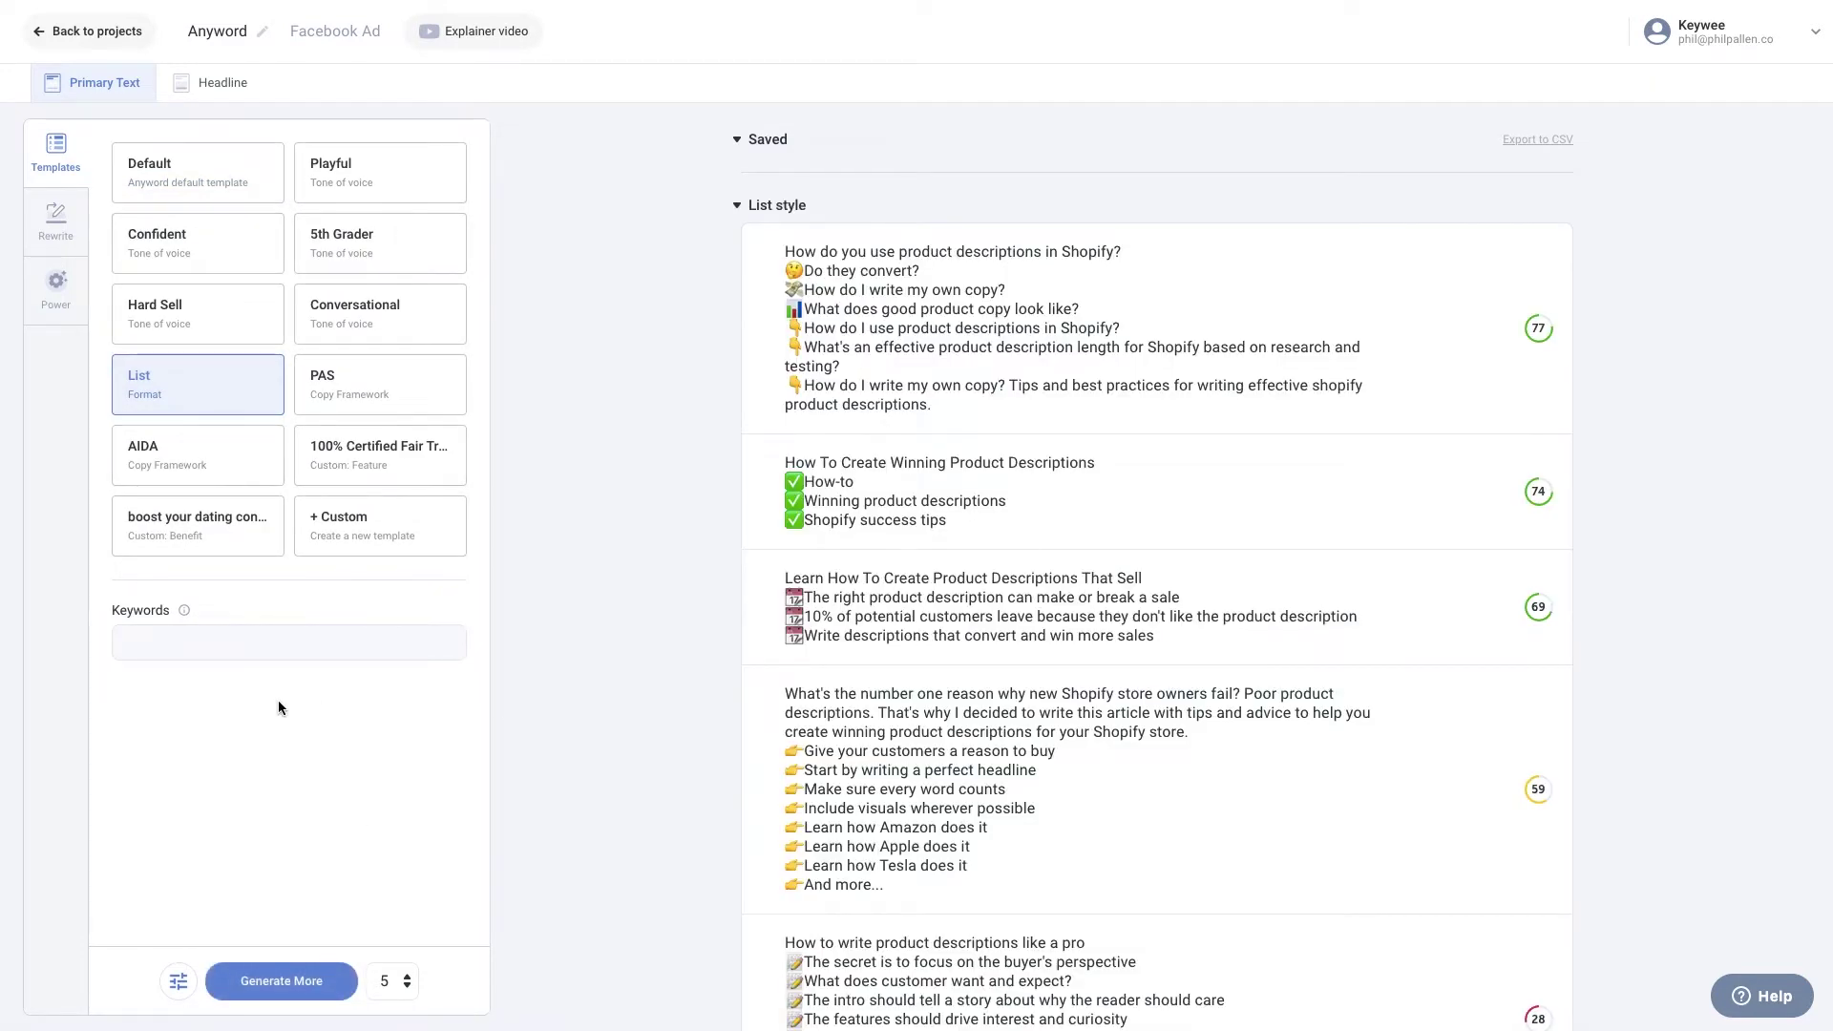
{"action": "left_click", "coordinate": [158, 456]}
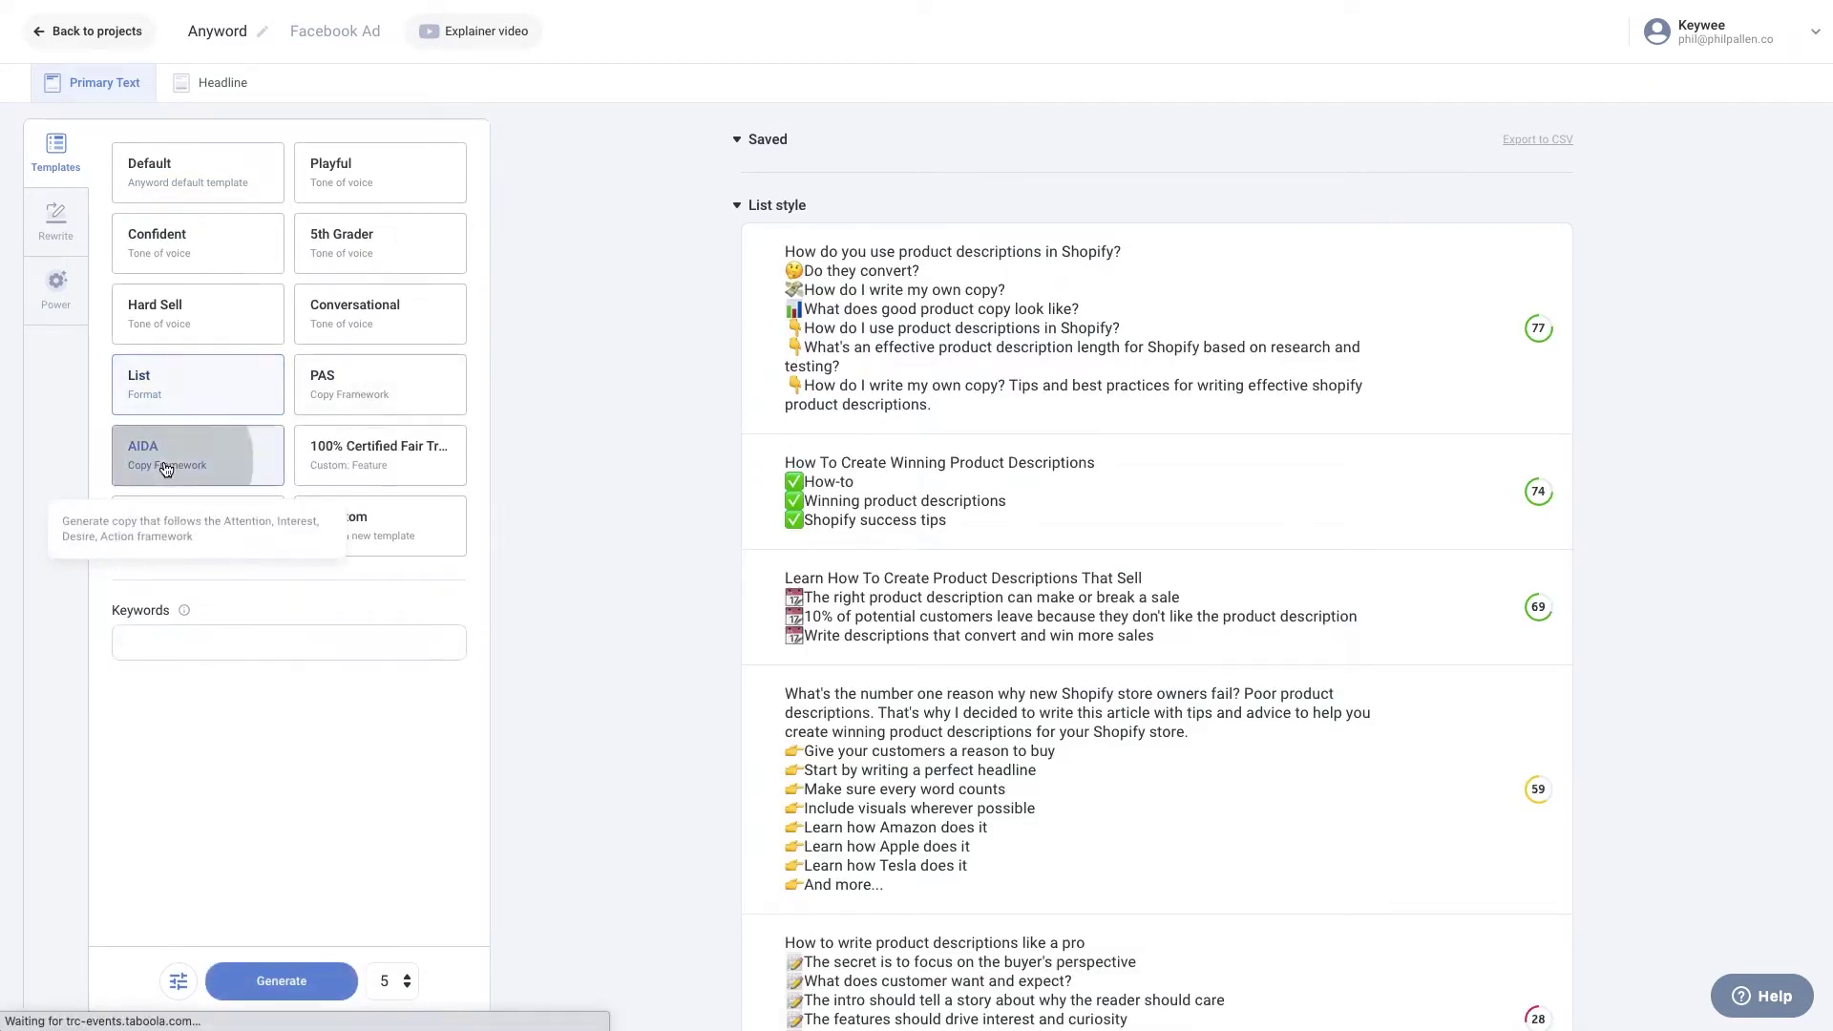
{"action": "left_click", "coordinate": [297, 983]}
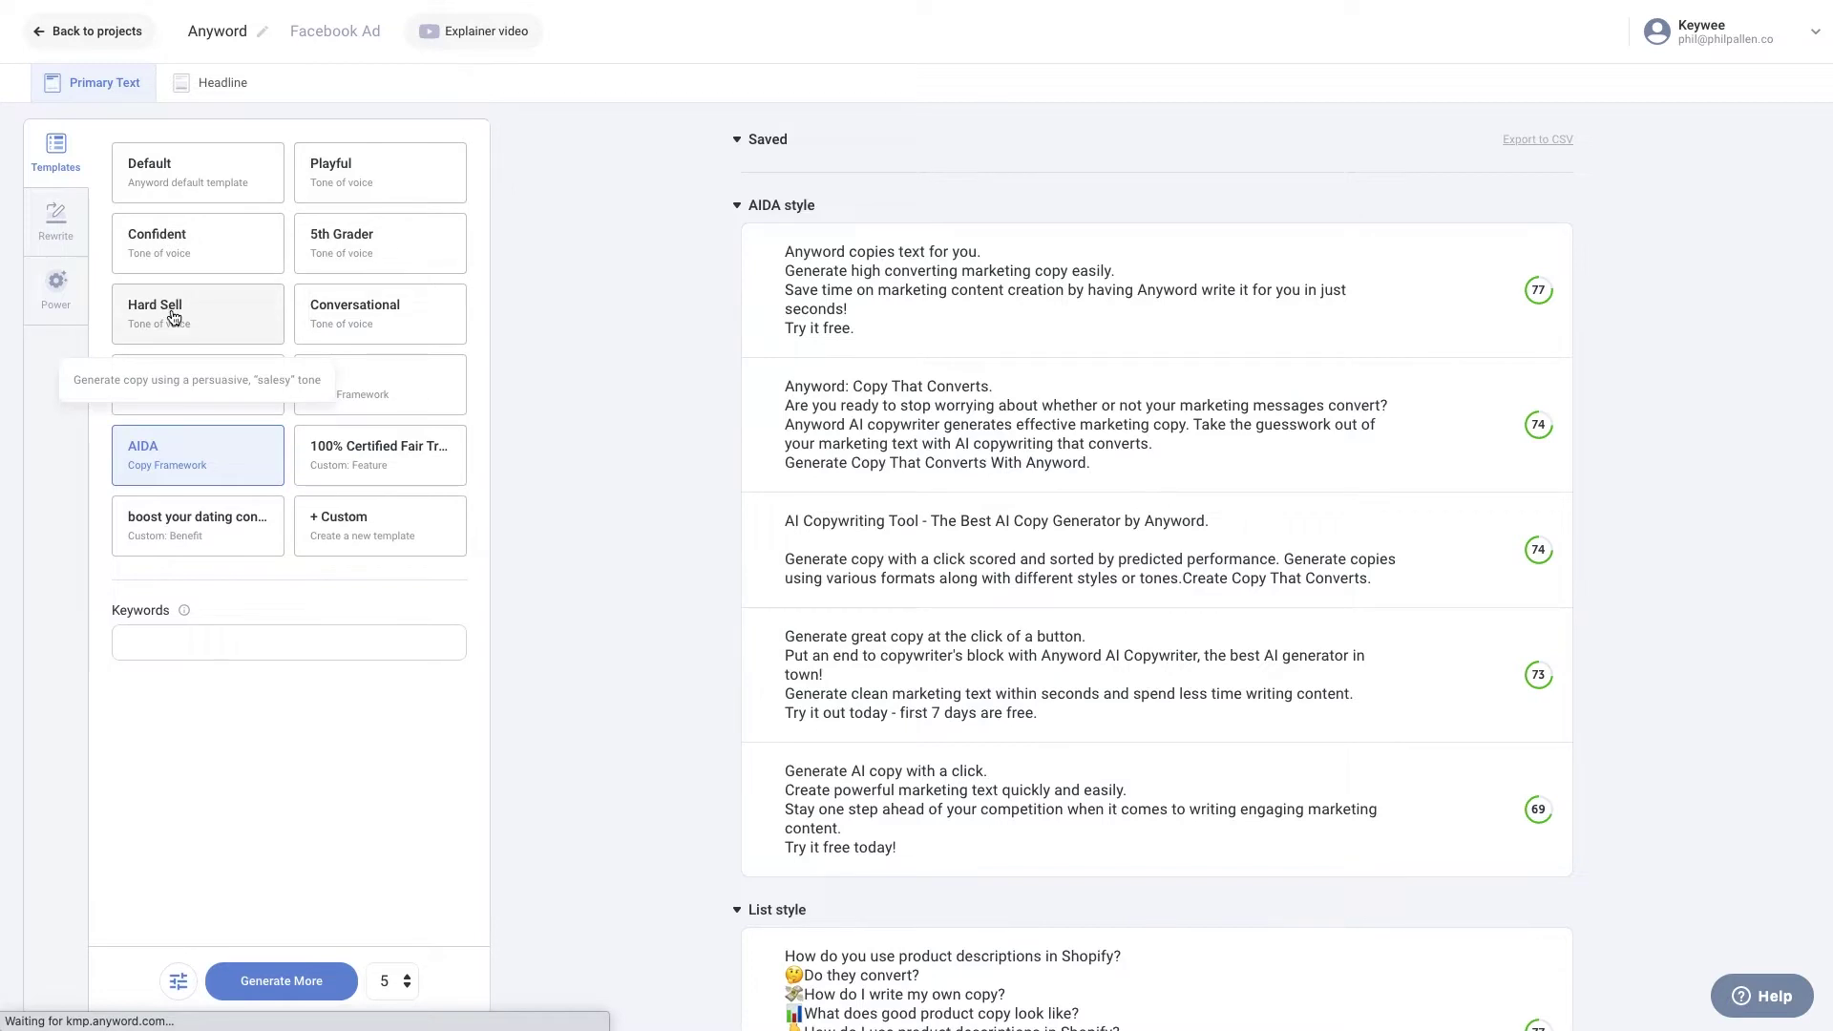
- Generate Hard Sell and 5th Grader variations, then start a custom template
{"action": "left_click", "coordinate": [174, 317]}
{"action": "left_click", "coordinate": [284, 988]}
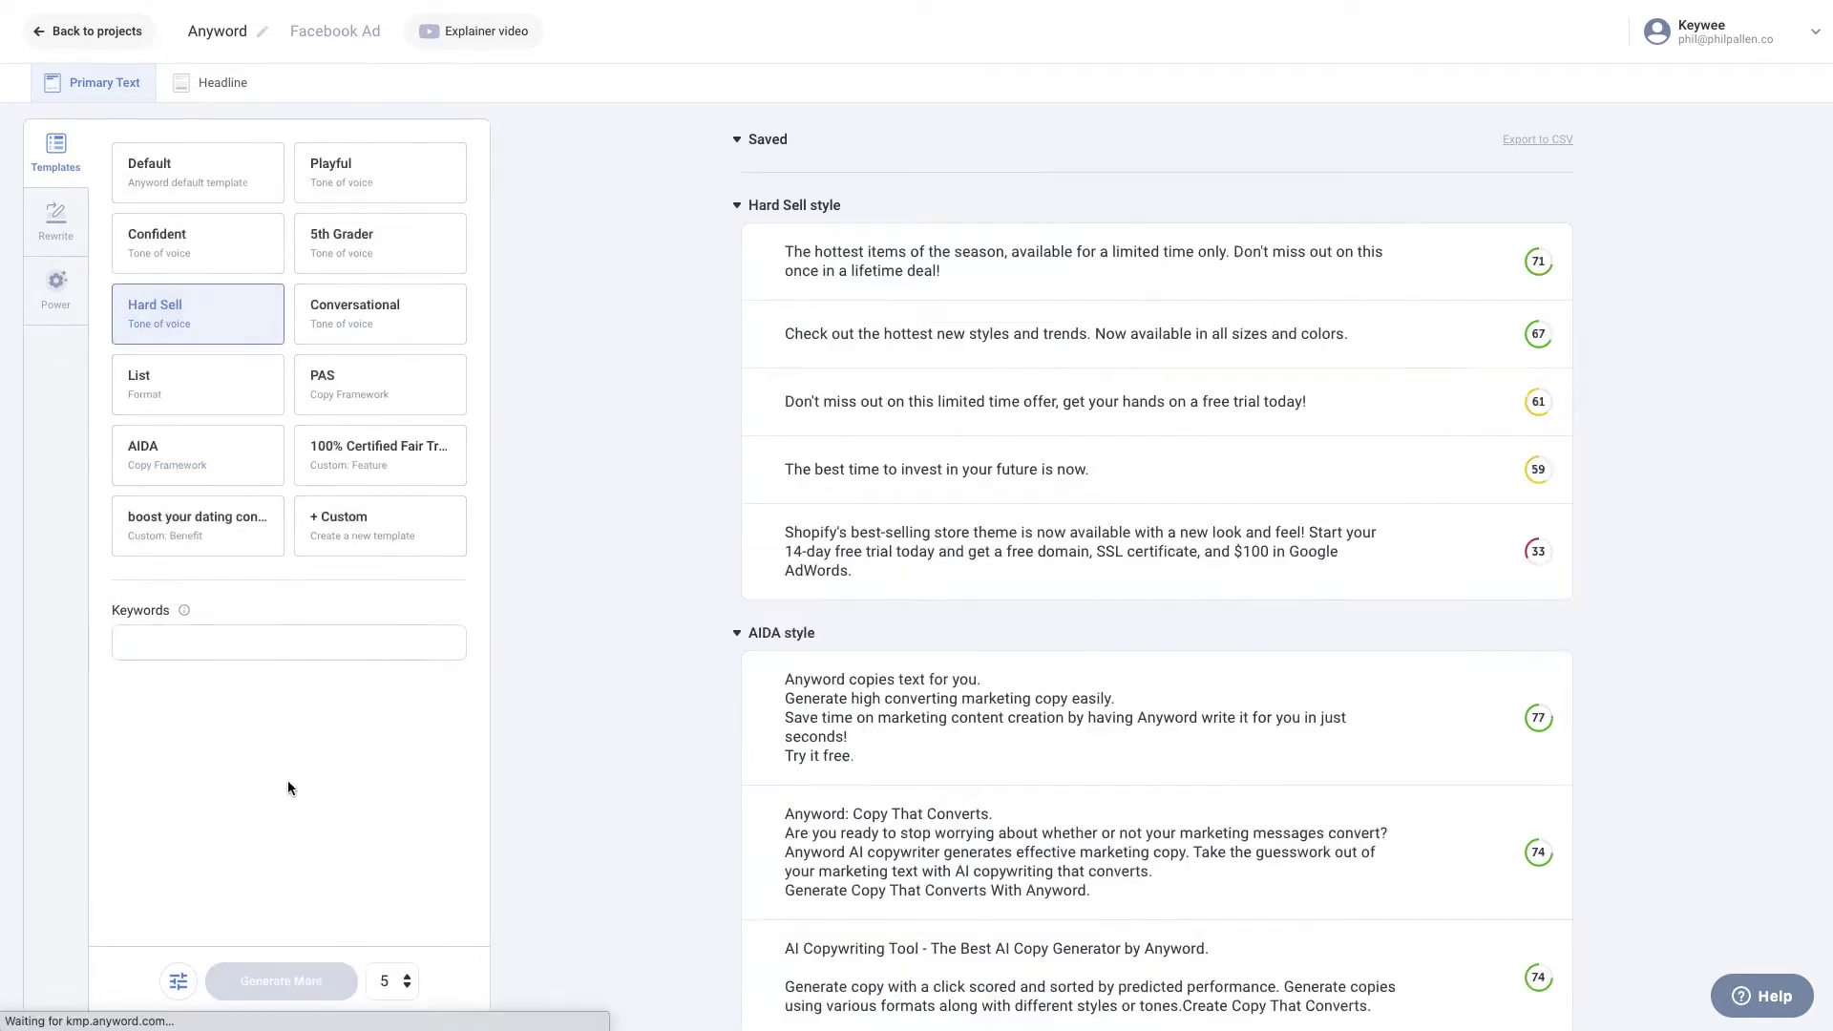
{"action": "left_click", "coordinate": [343, 254]}
{"action": "left_click", "coordinate": [266, 981]}
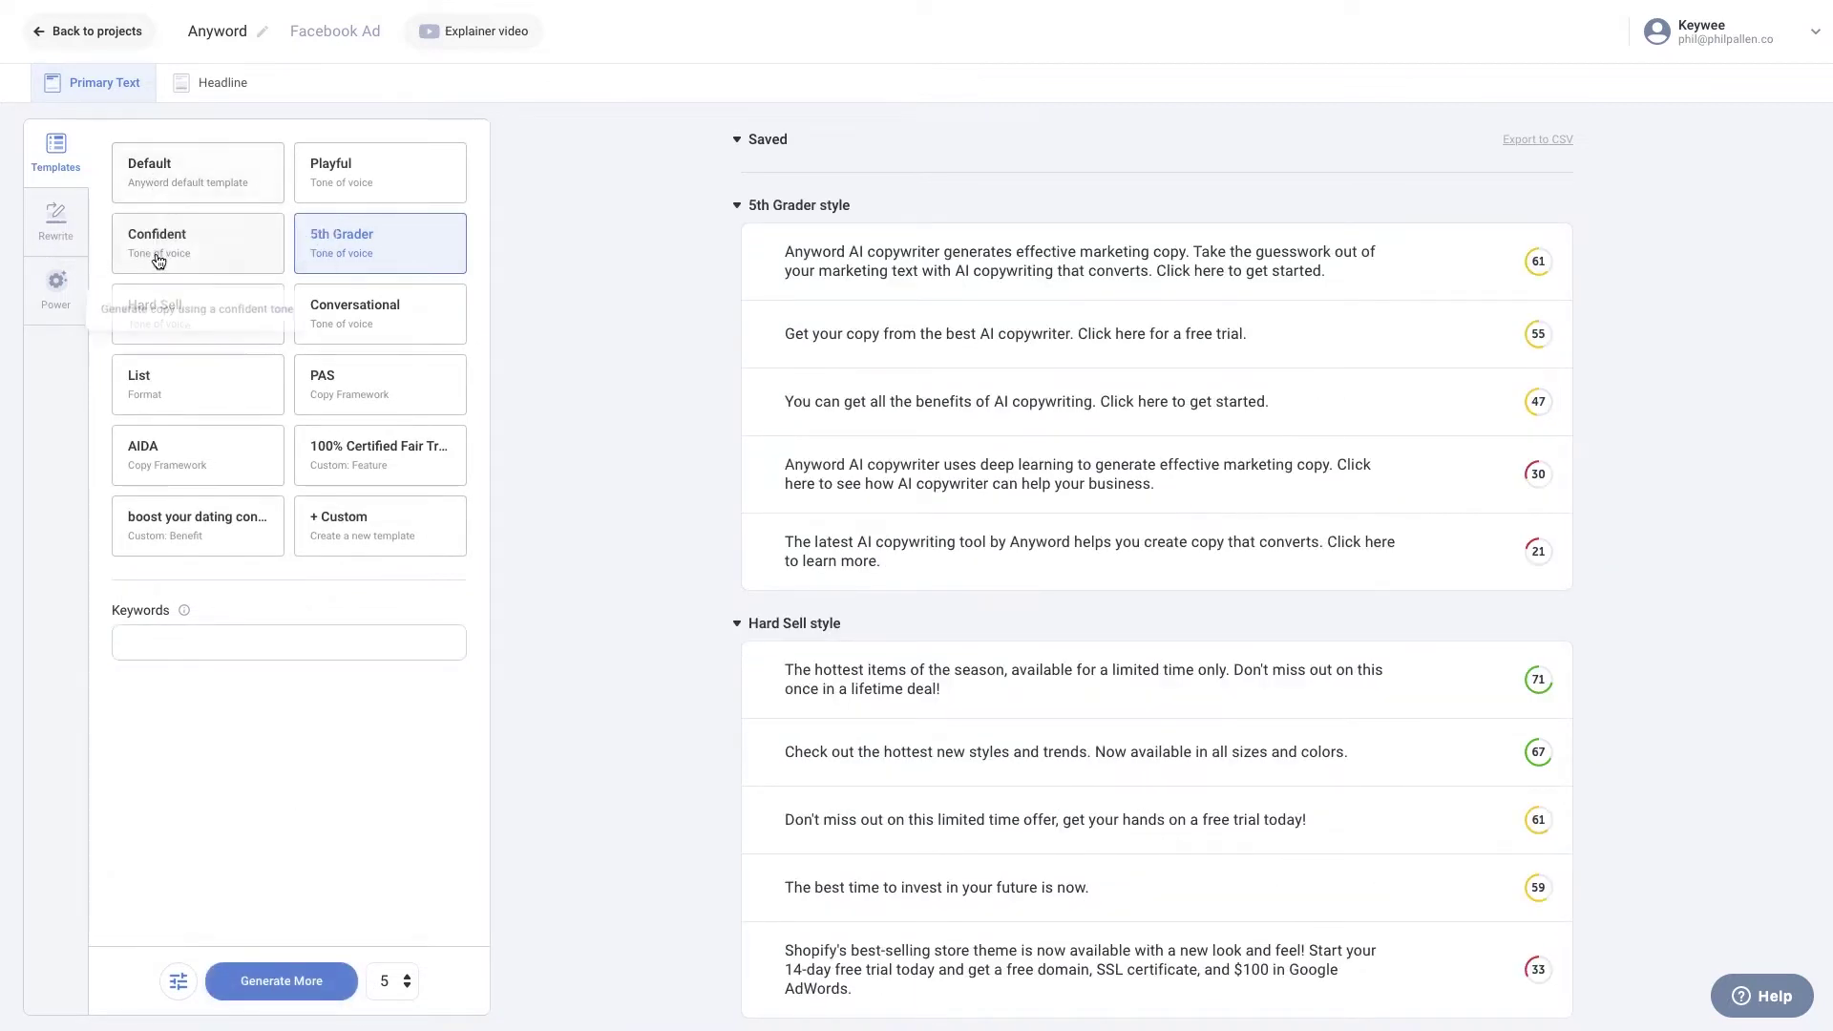
{"action": "left_click", "coordinate": [359, 528]}
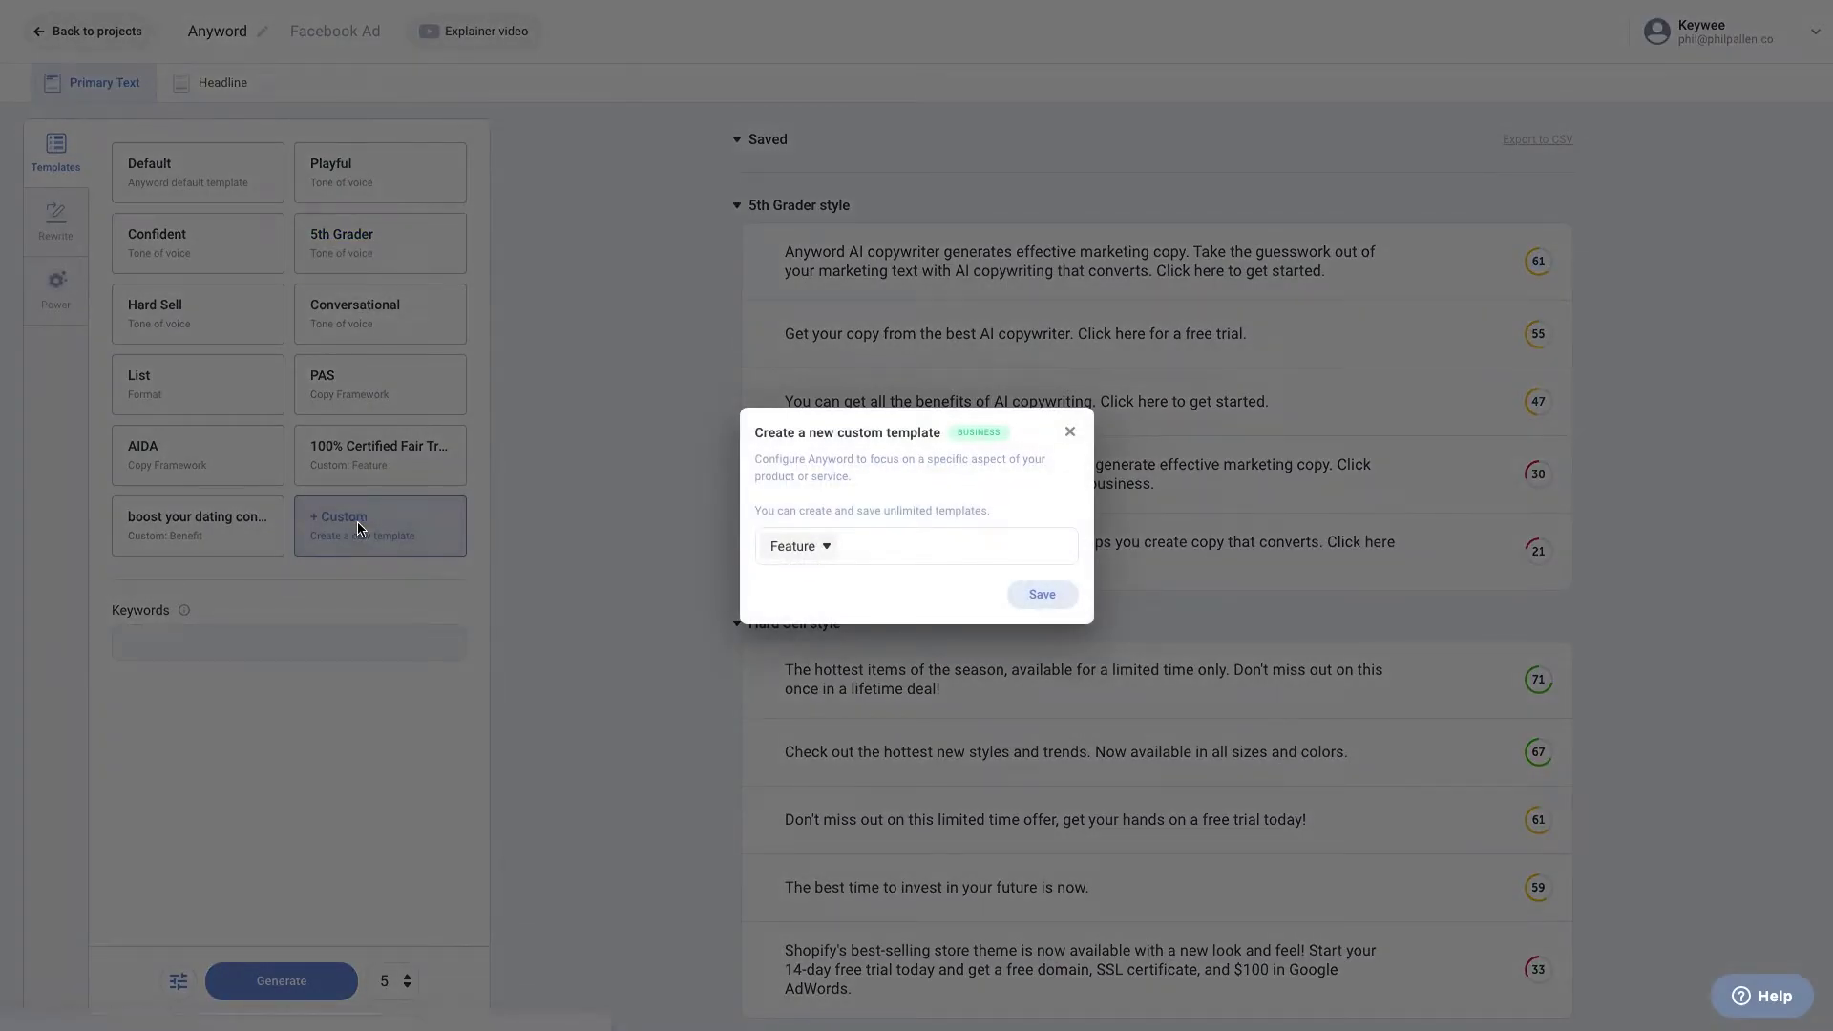
- Save a Pain custom template named Guesswork and generate five variations with it
{"action": "left_click", "coordinate": [819, 552]}
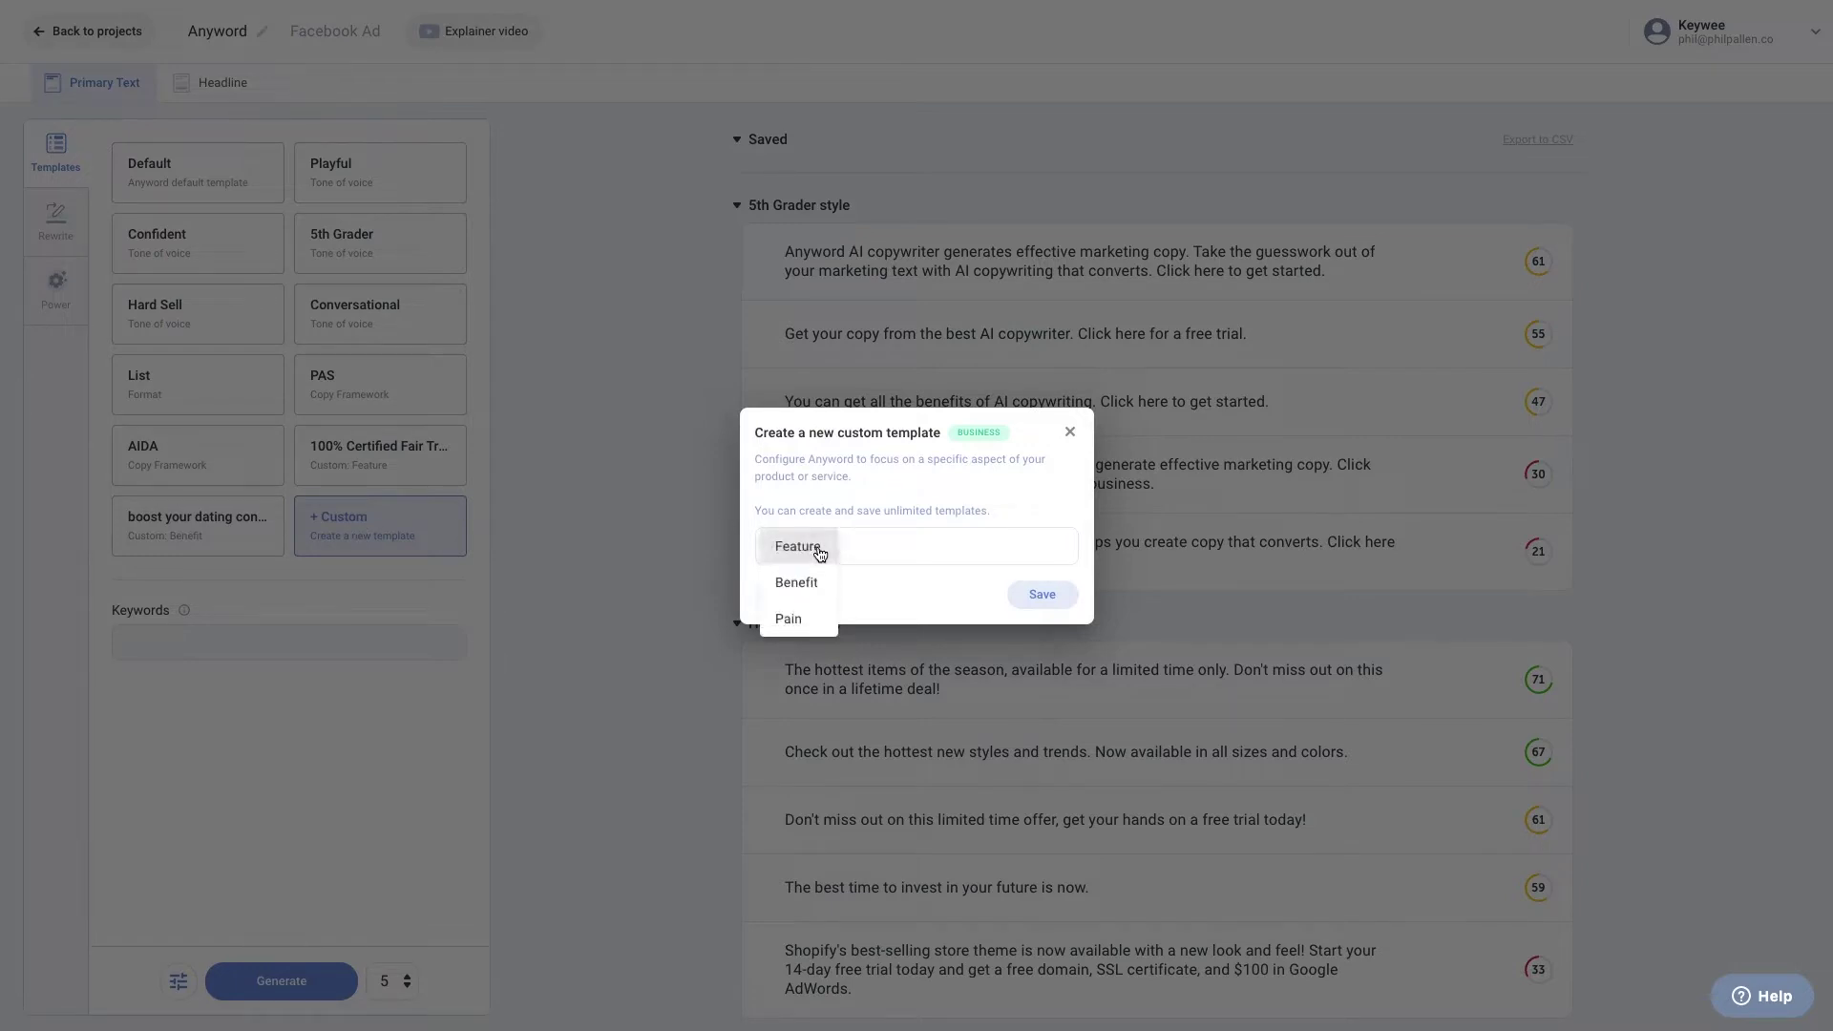
{"action": "left_click", "coordinate": [806, 620]}
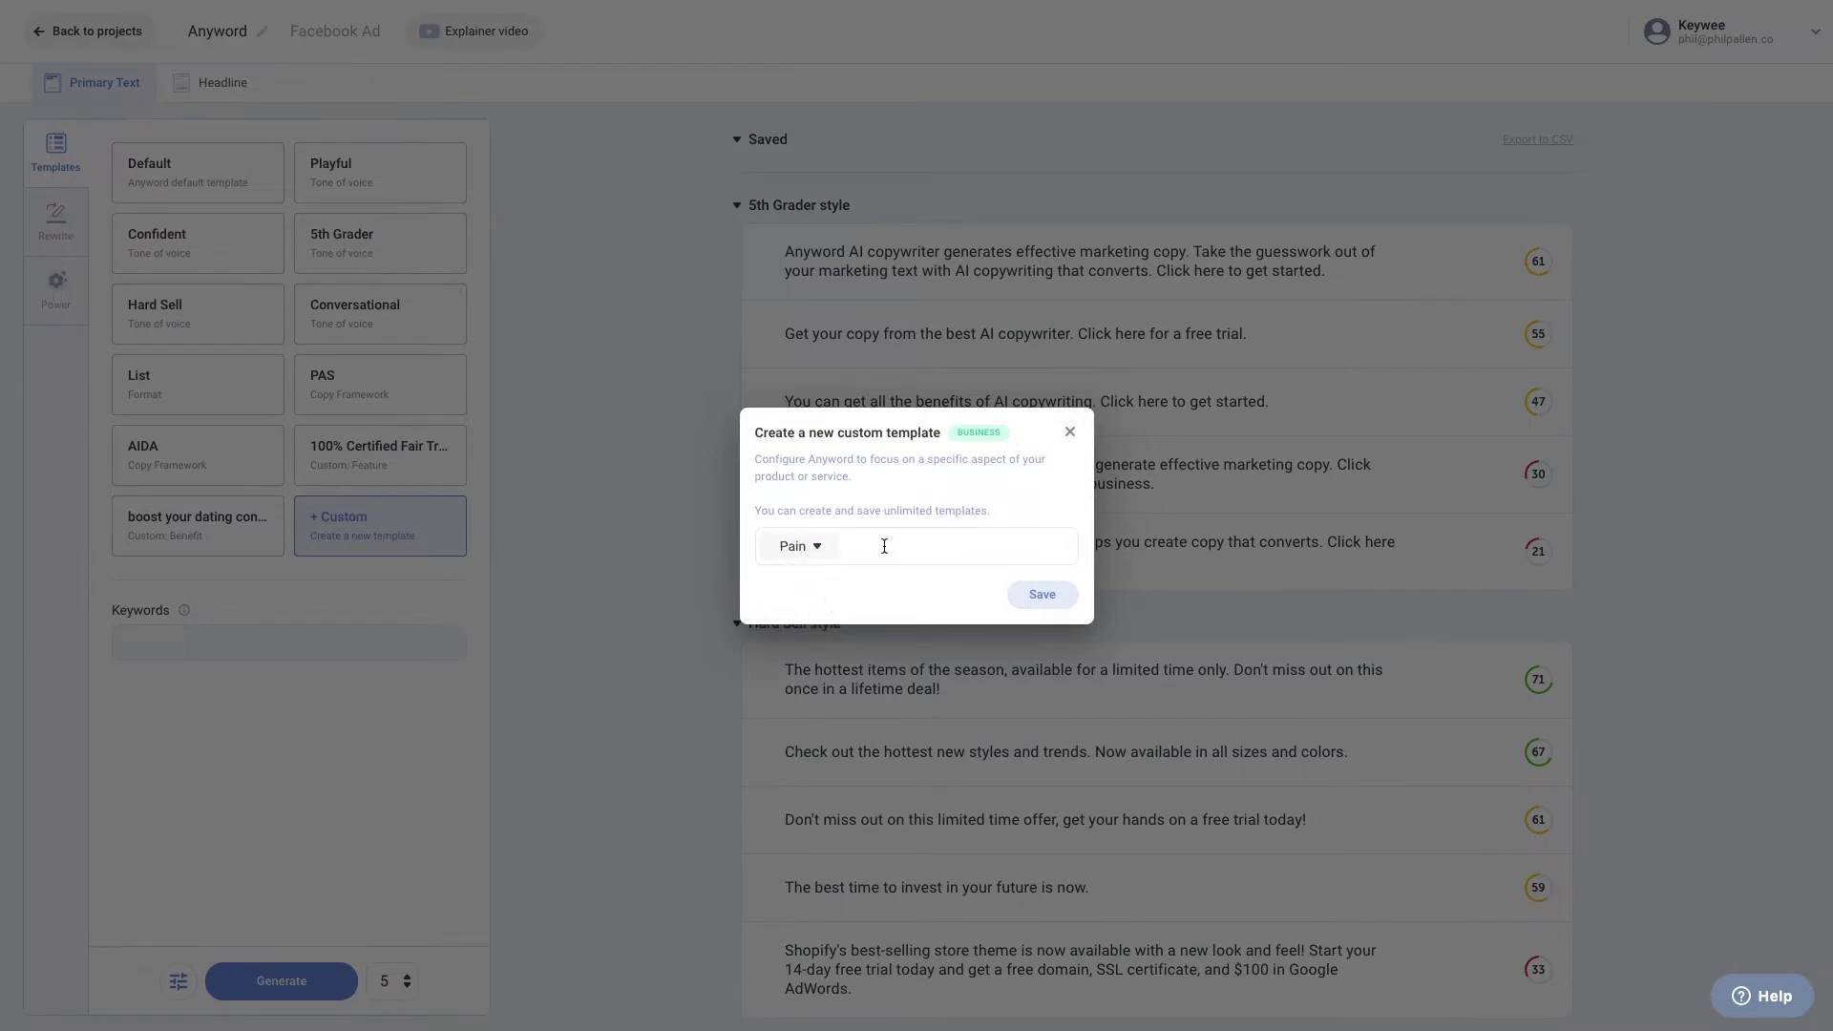
{"action": "left_click", "coordinate": [807, 548]}
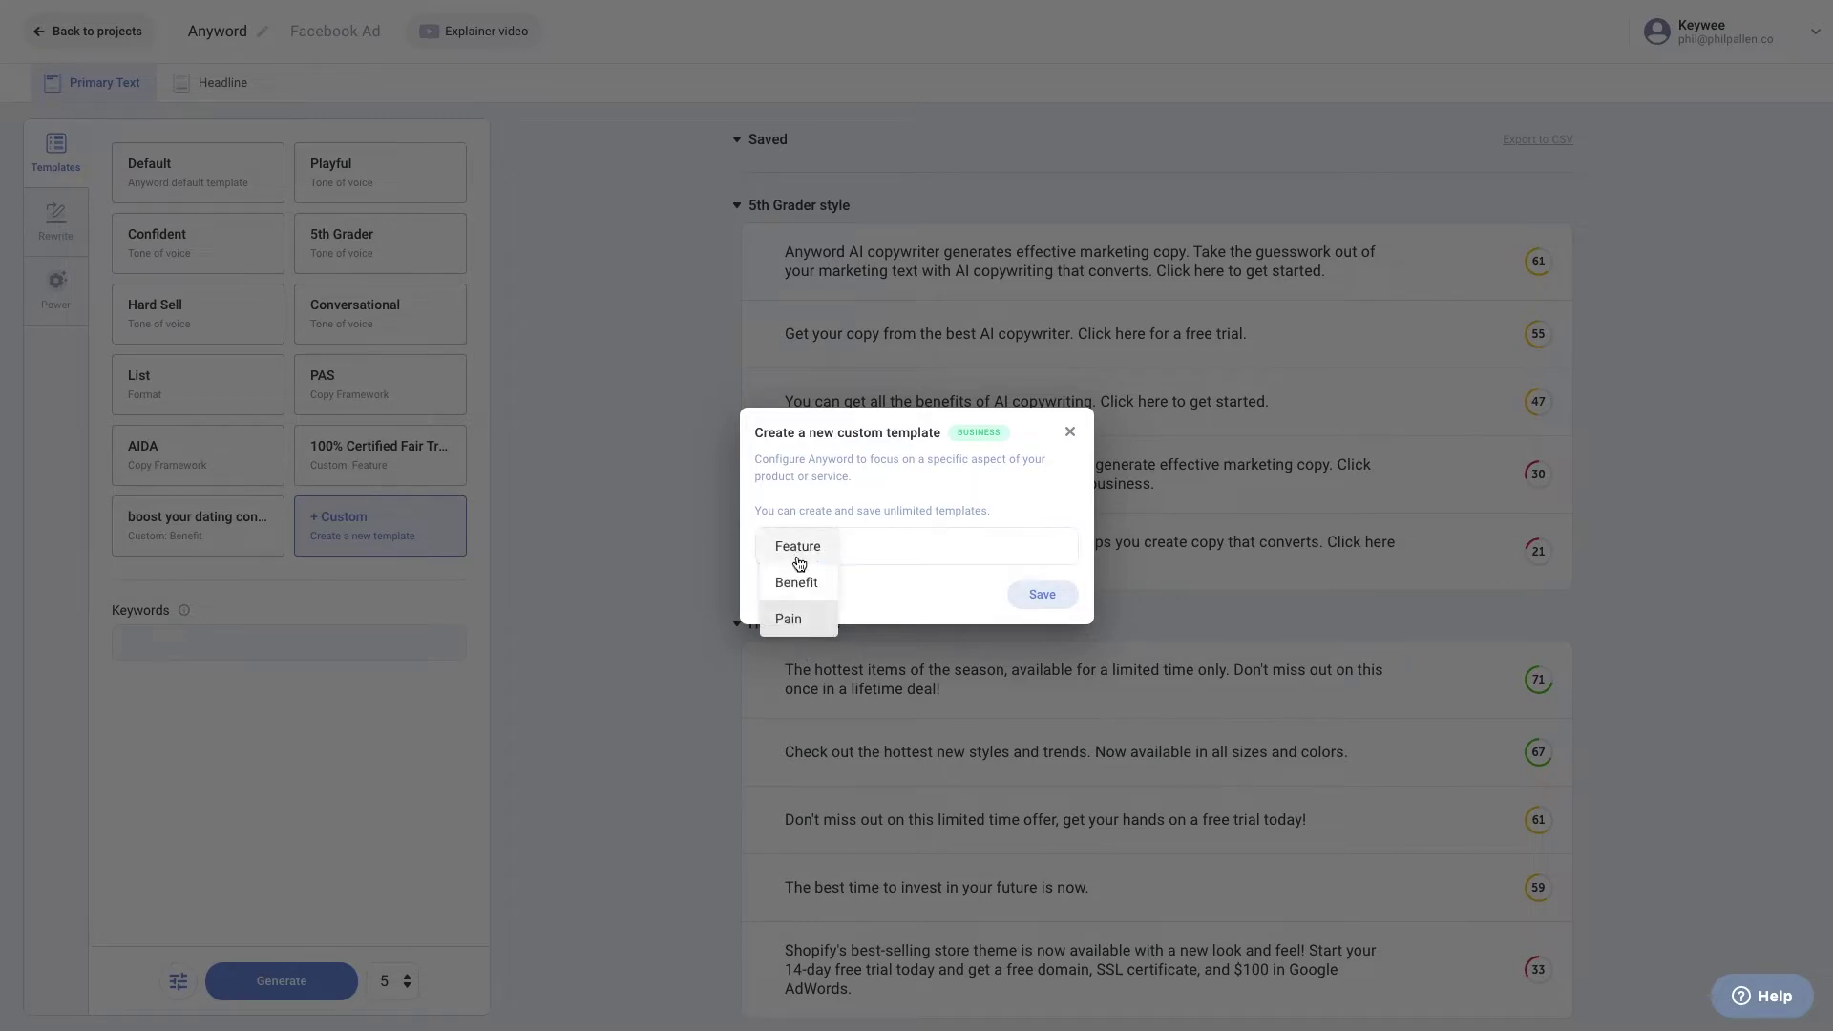
{"action": "left_click", "coordinate": [790, 620]}
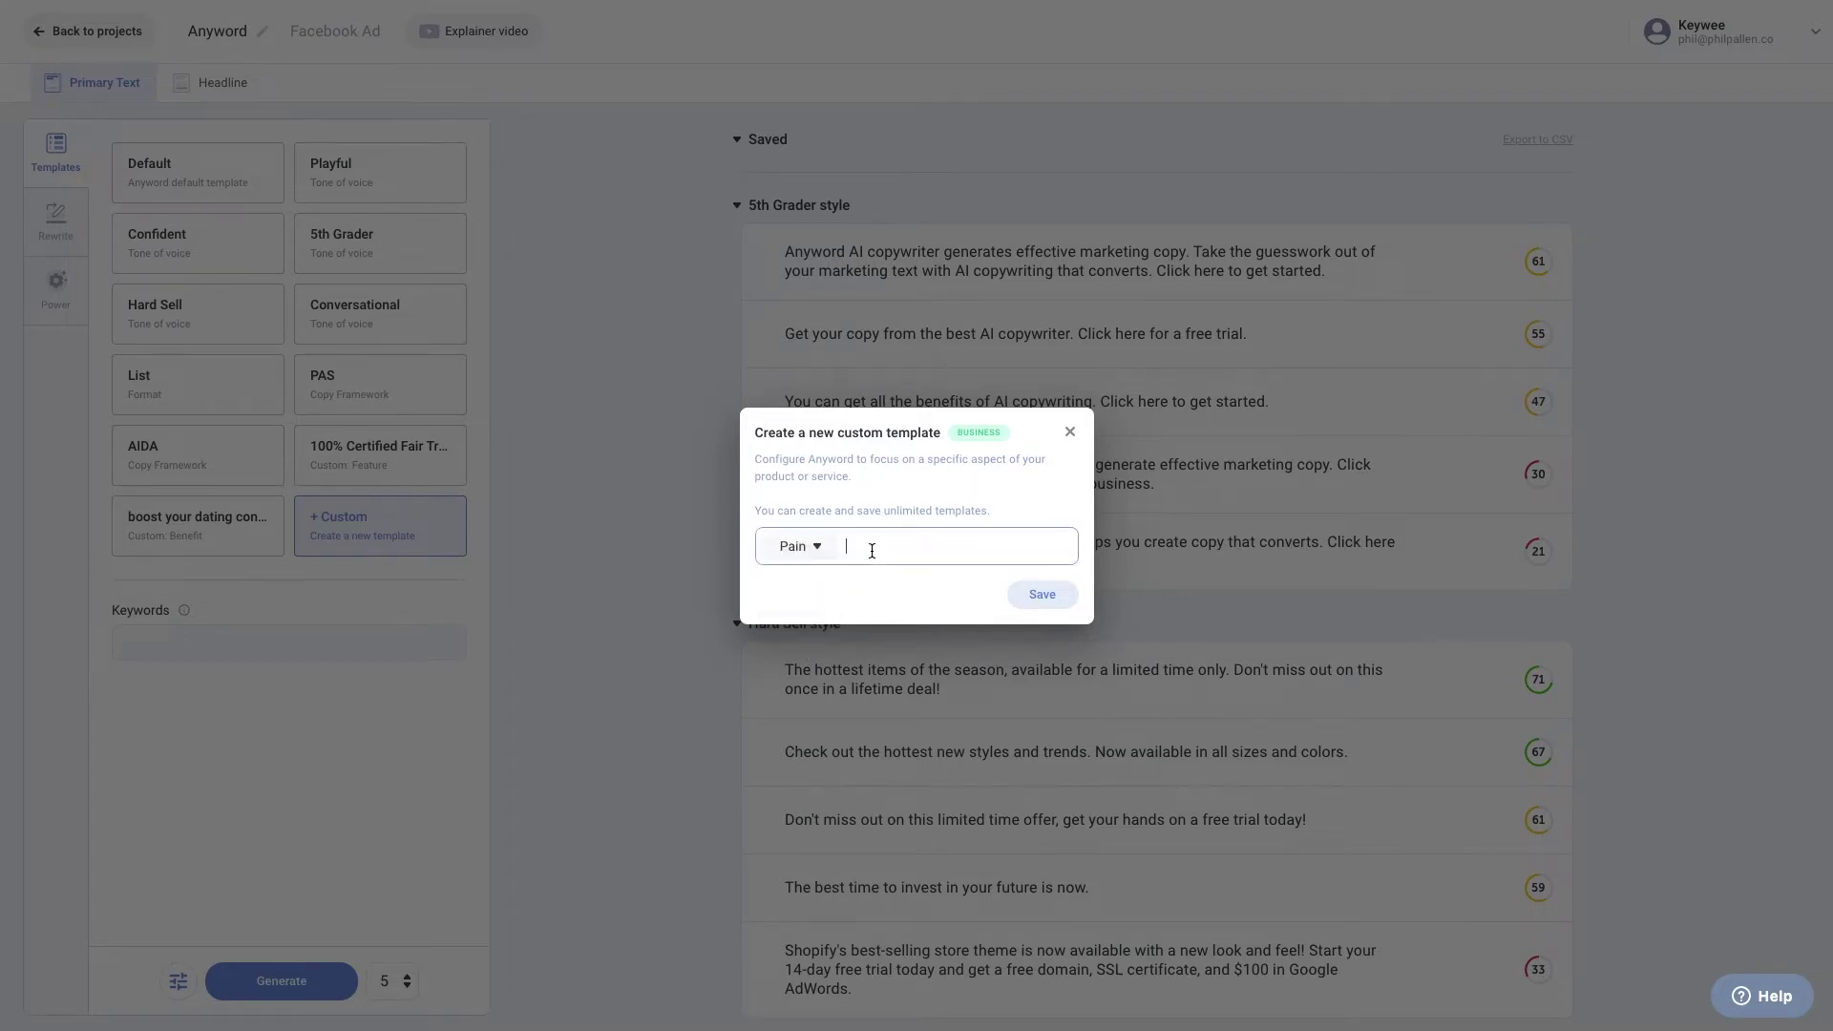
{"action": "type", "text": "Guesswork"}
{"action": "left_click", "coordinate": [1042, 595]}
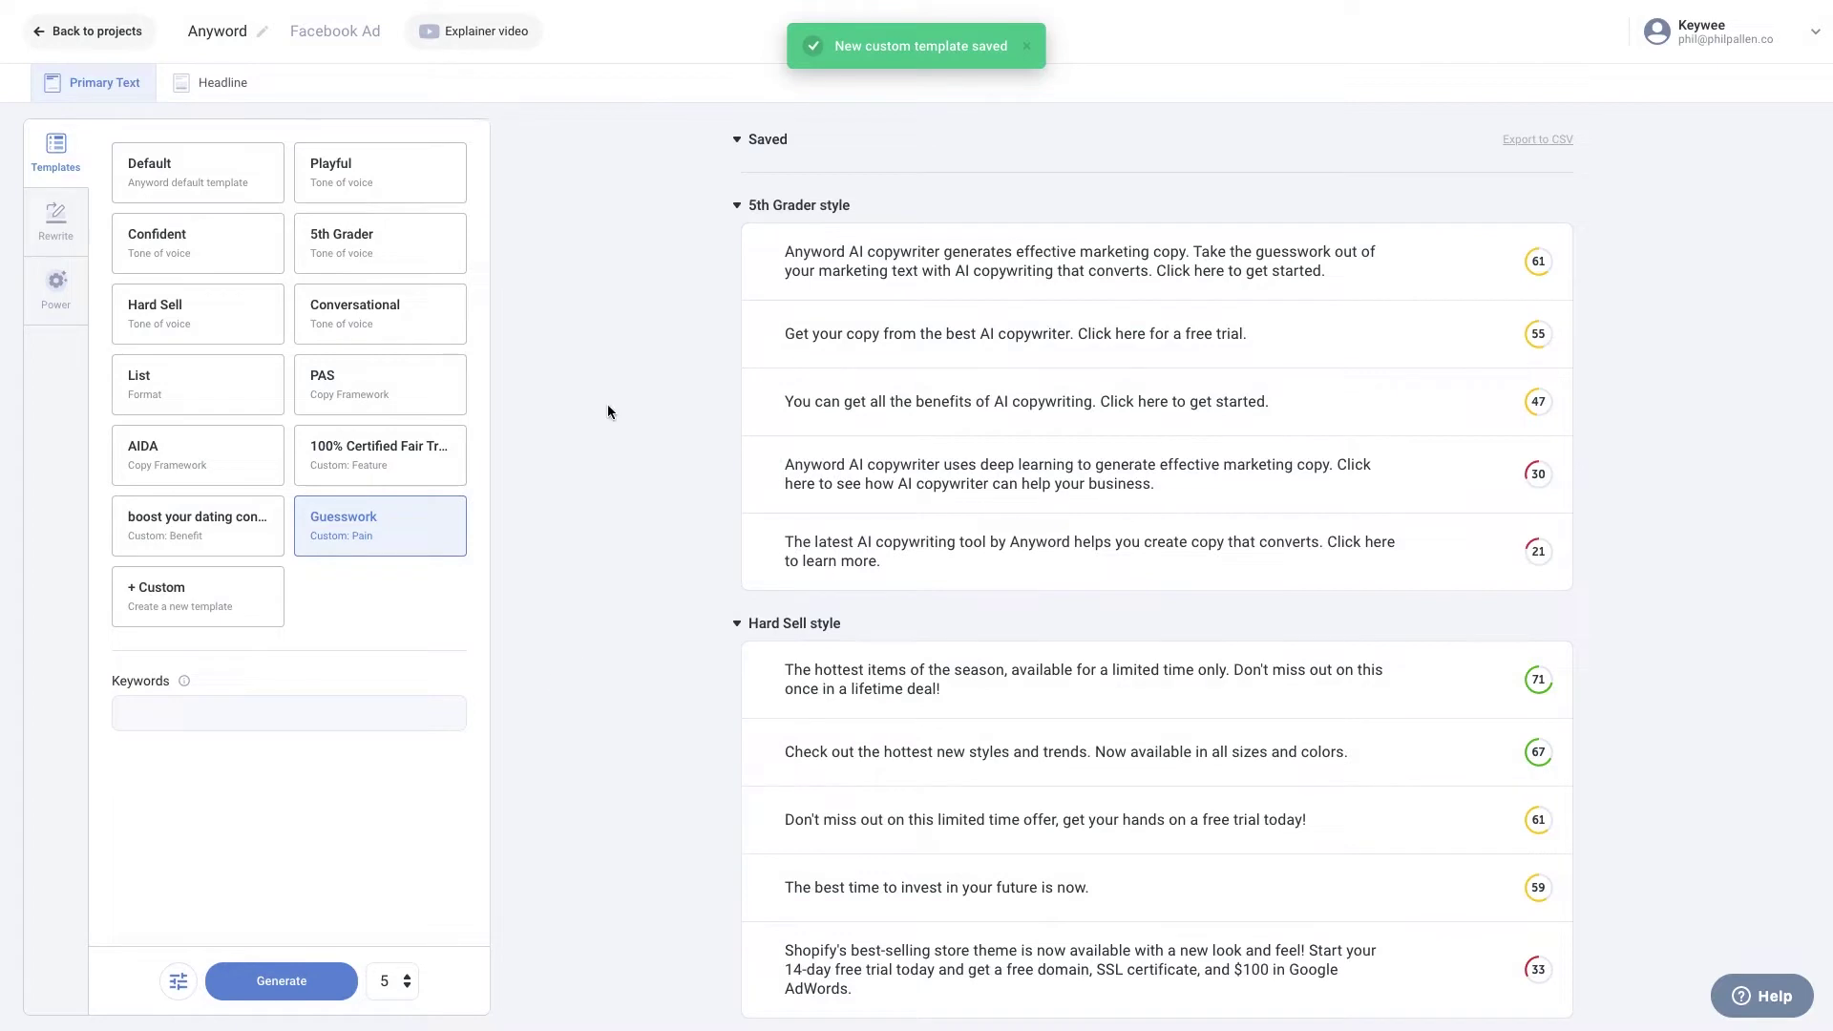
{"action": "left_click", "coordinate": [274, 999]}
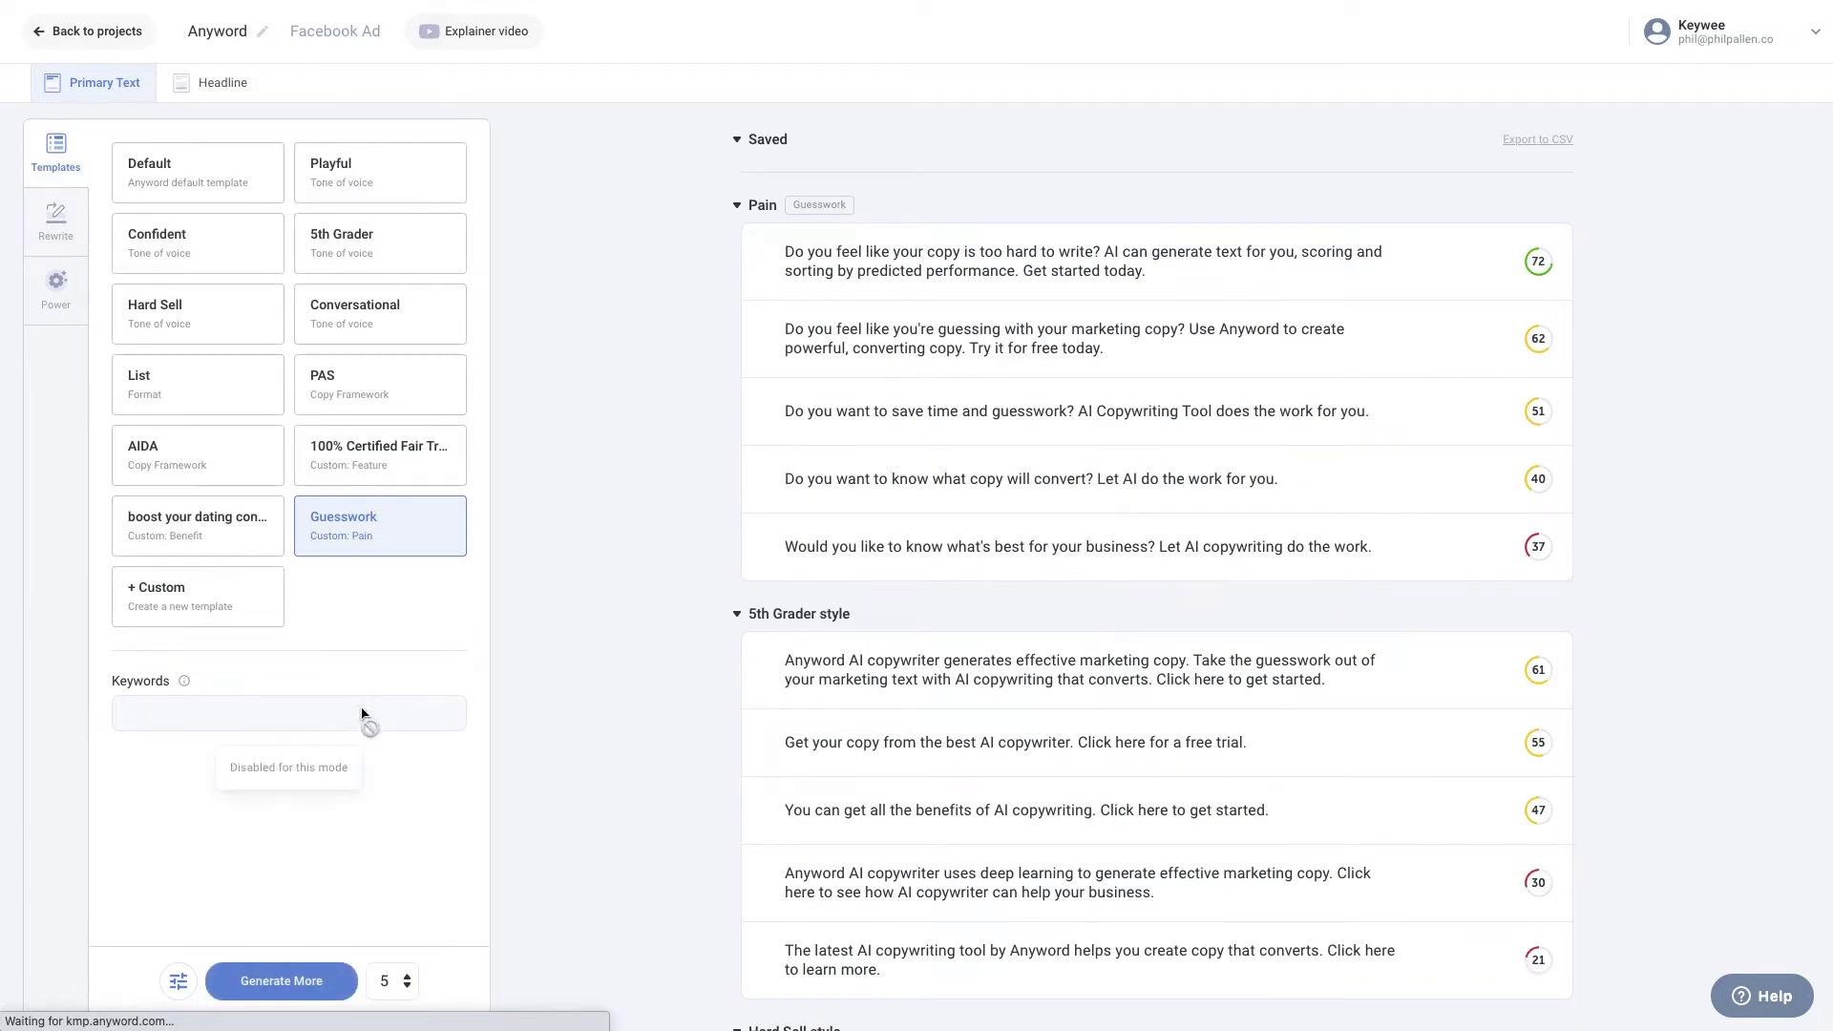
- Select the Default template, adding then removing a 'Digital marketing' keyword
{"action": "left_click", "coordinate": [246, 200]}
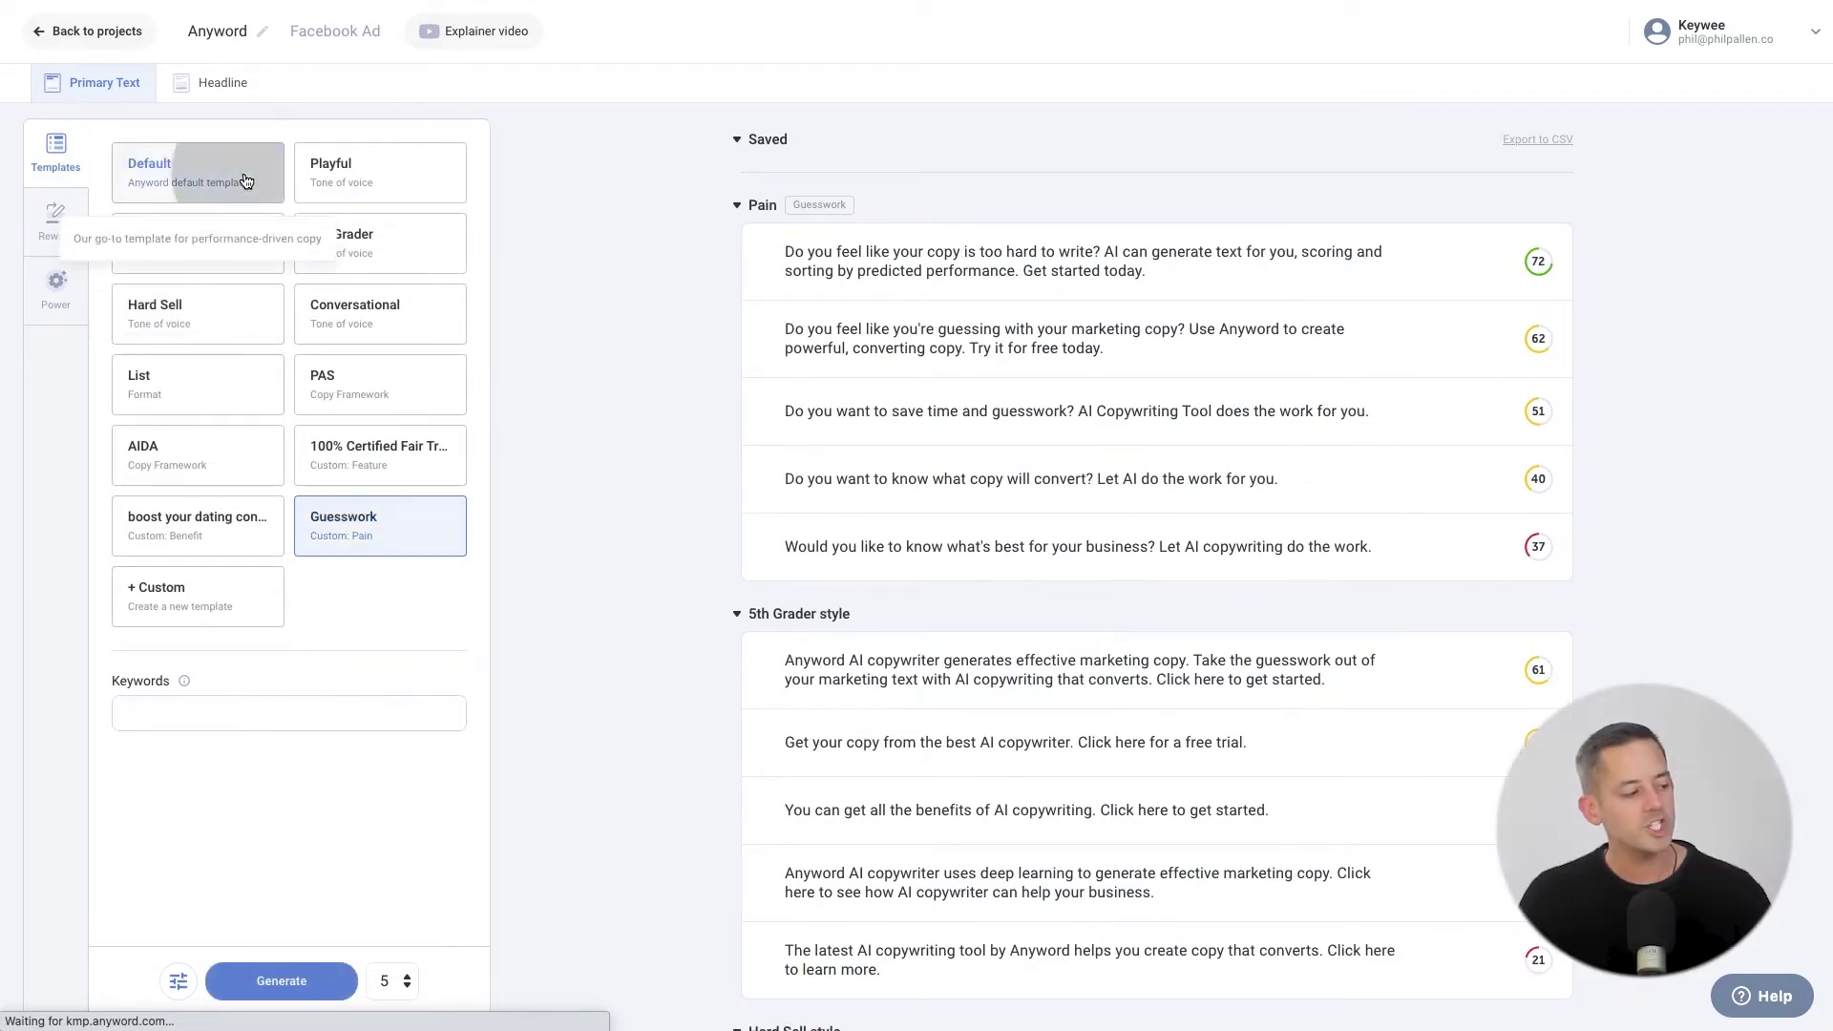
{"action": "left_click", "coordinate": [202, 719]}
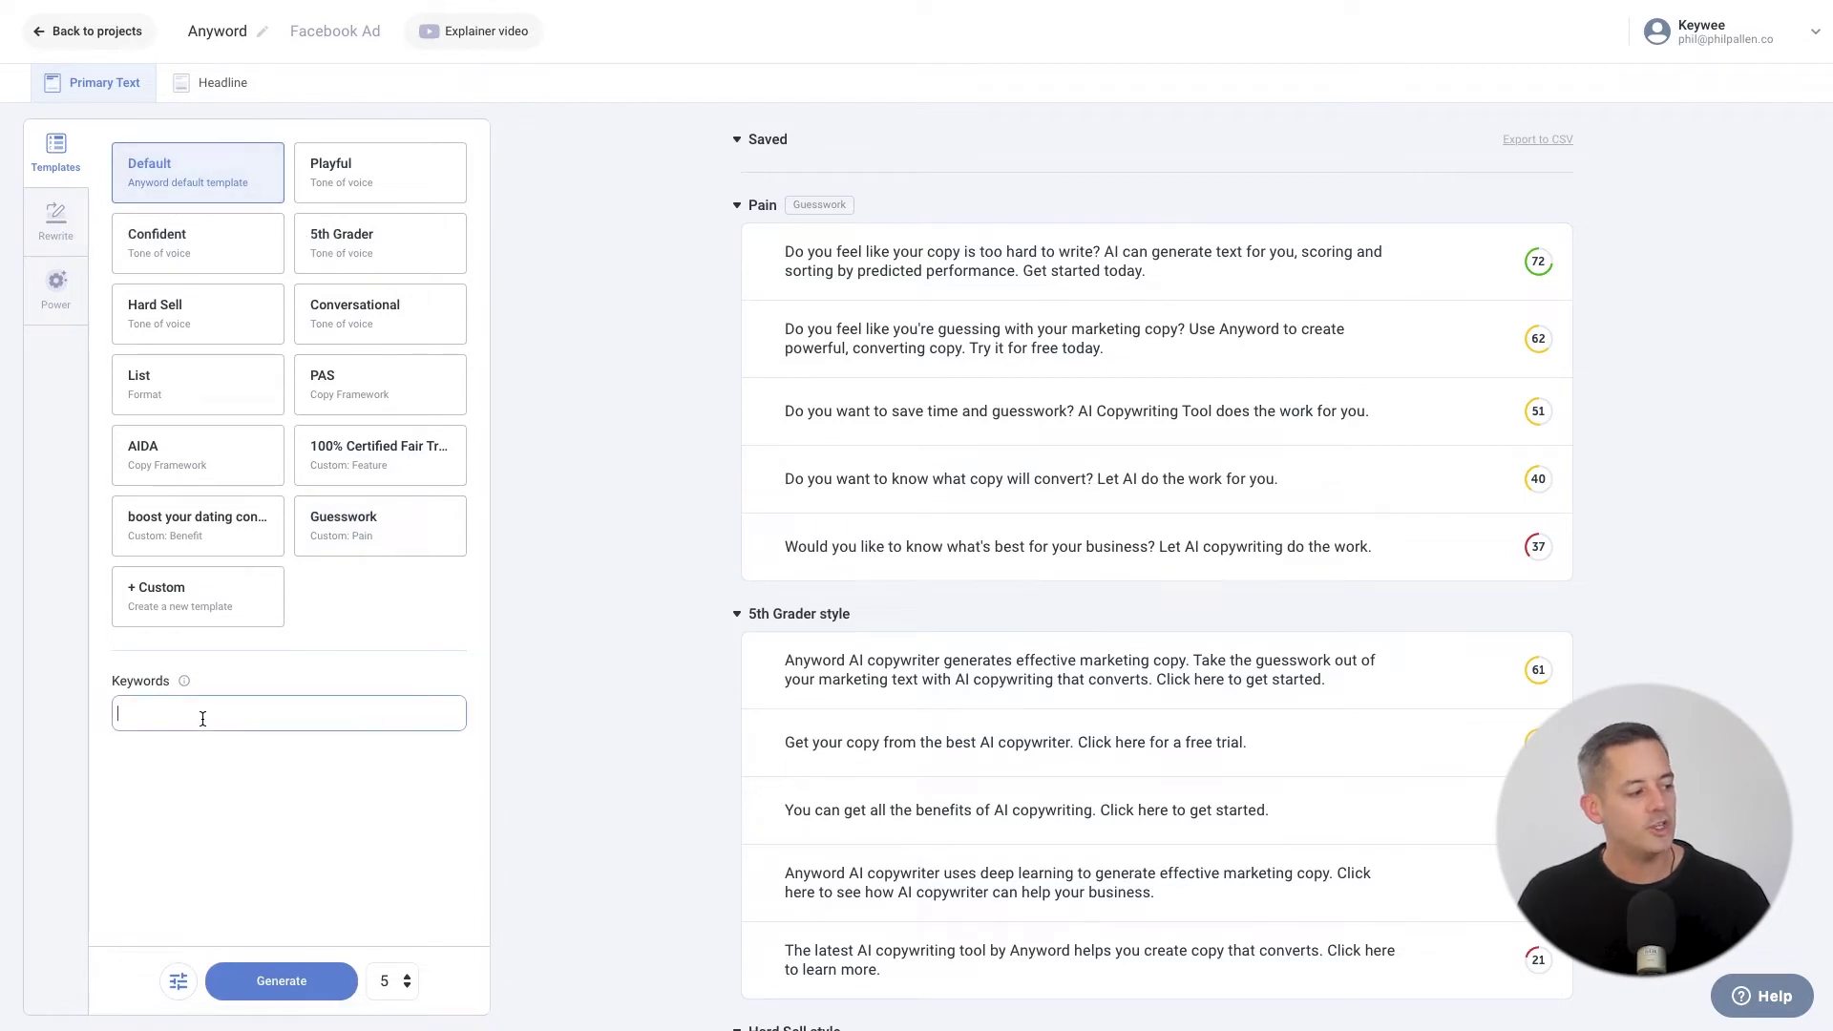
{"action": "type", "text": "Digital marketing"}
{"action": "key", "text": "Return"}
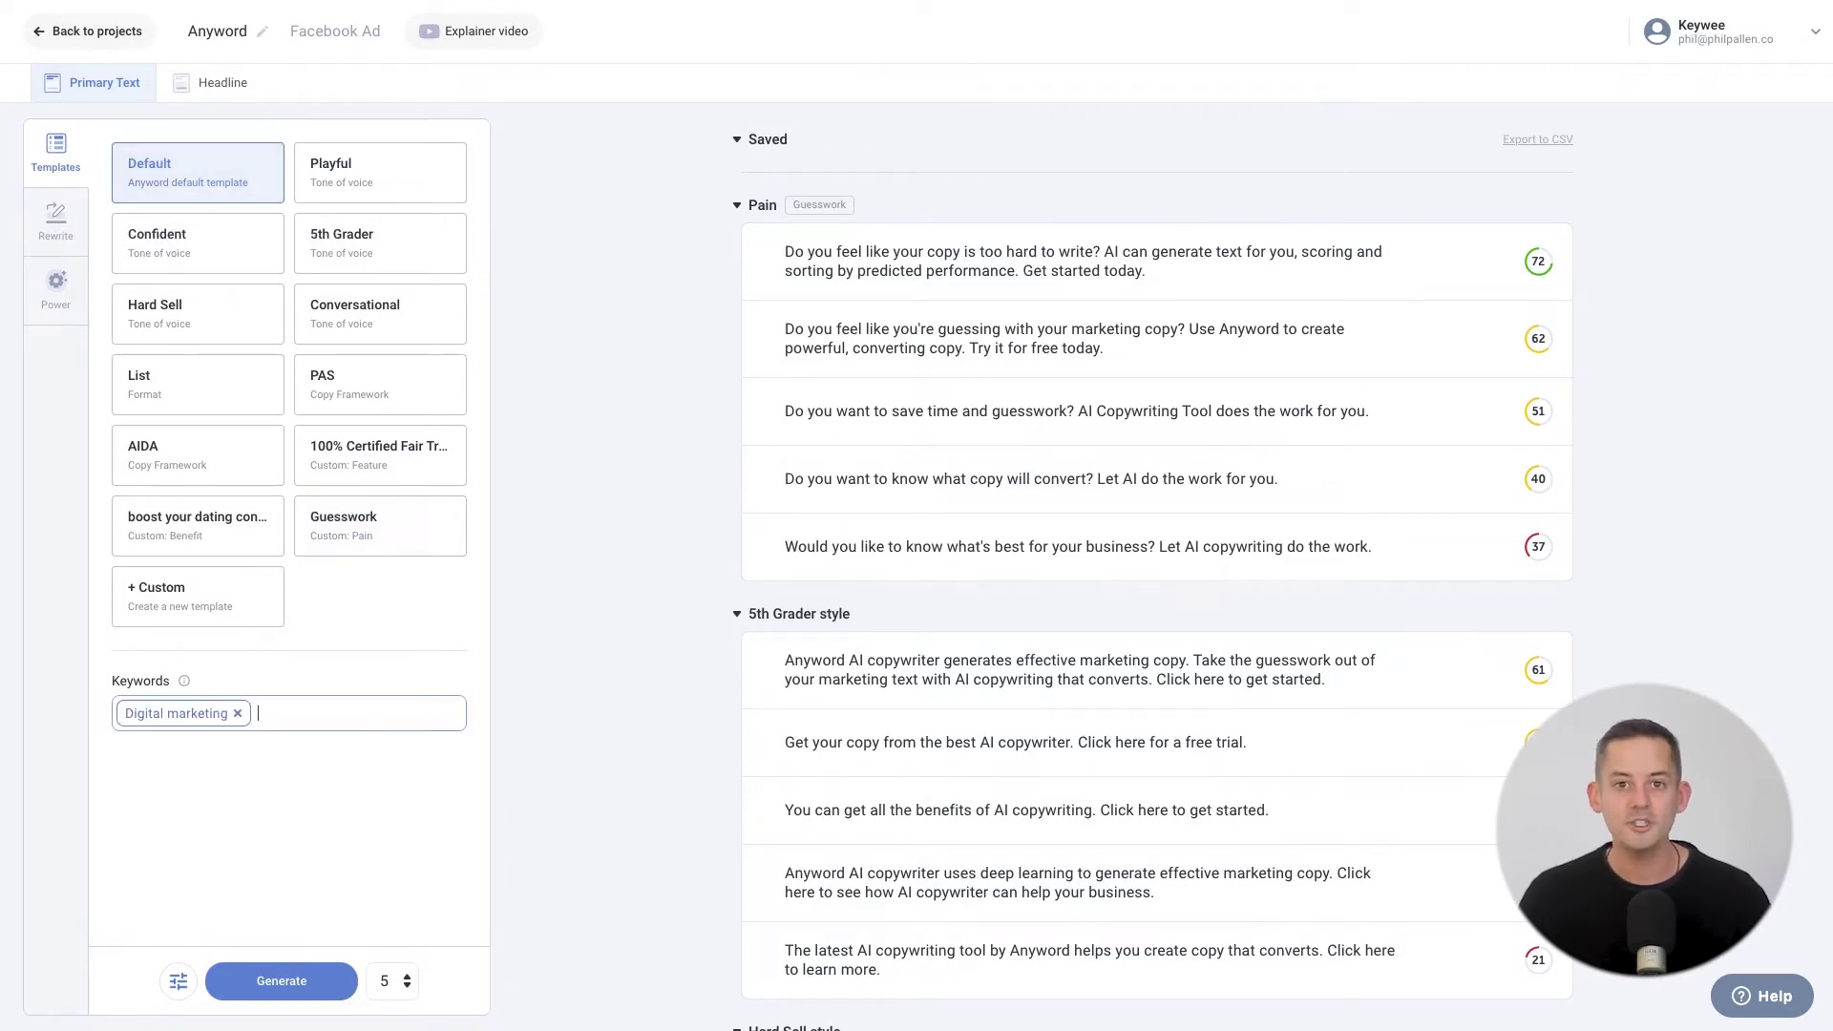
{"action": "left_click", "coordinate": [241, 687]}
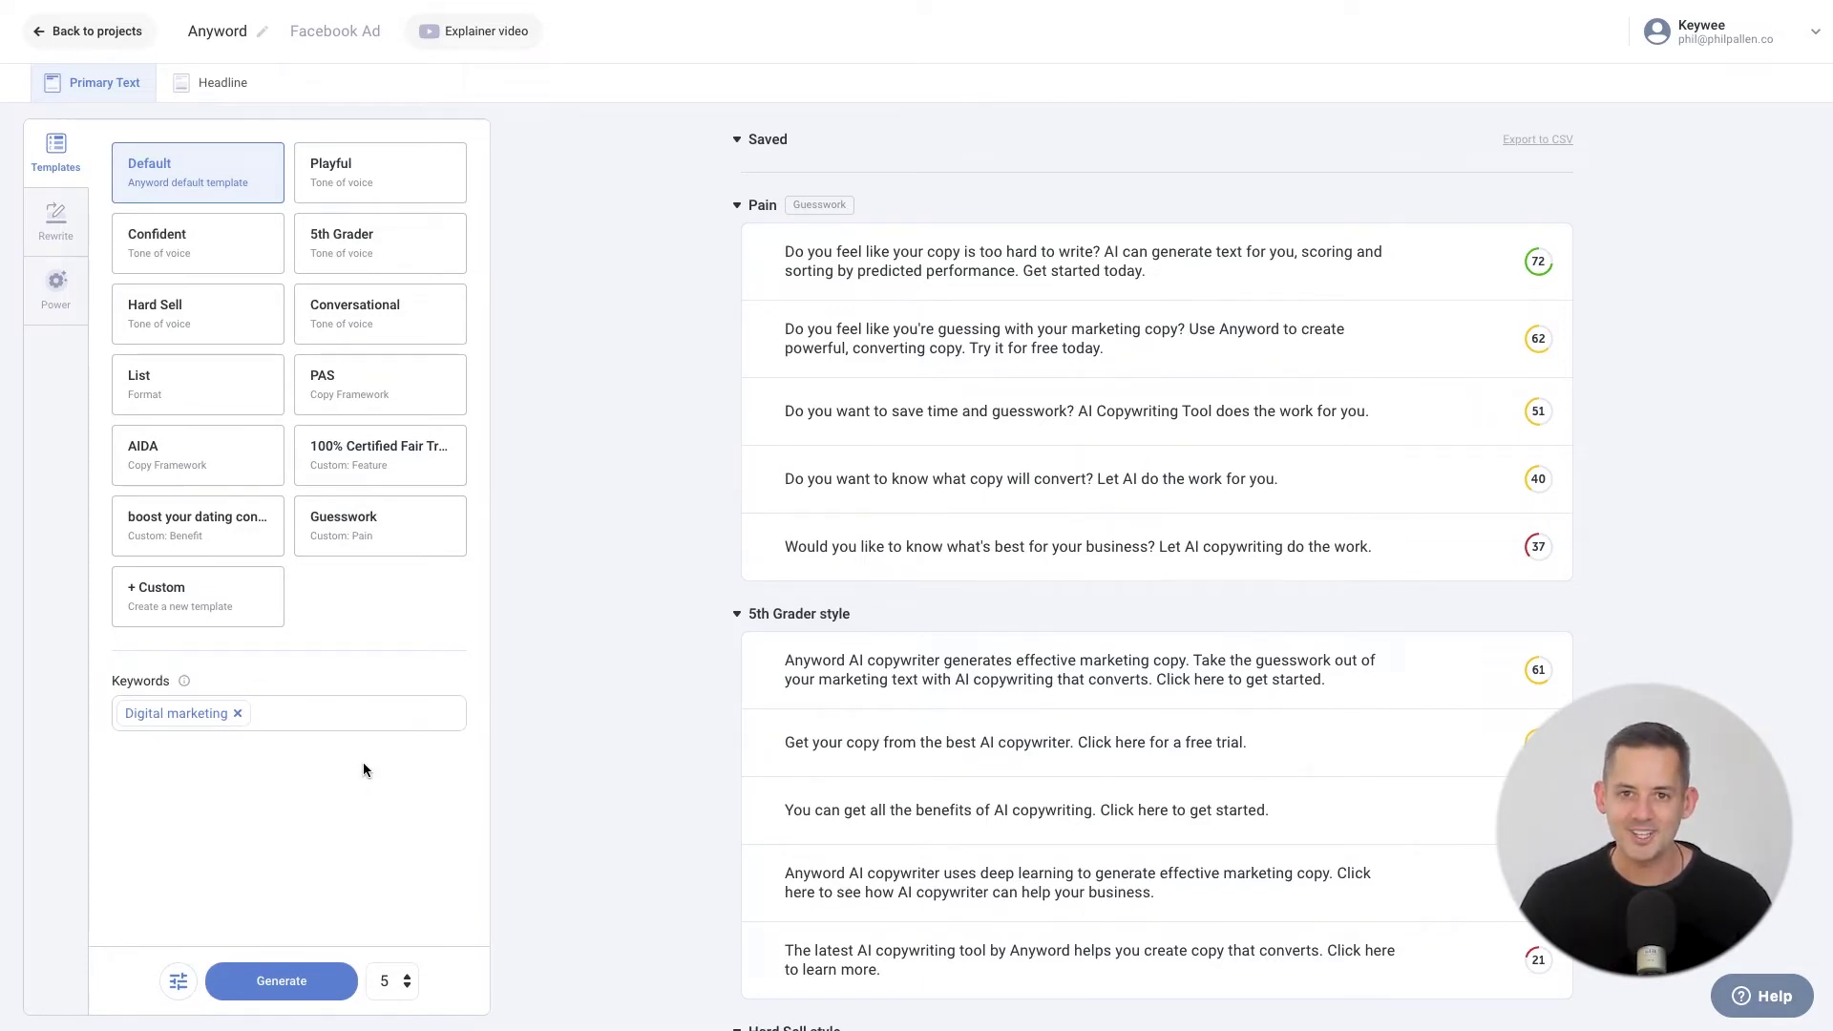
{"action": "left_click", "coordinate": [238, 713]}
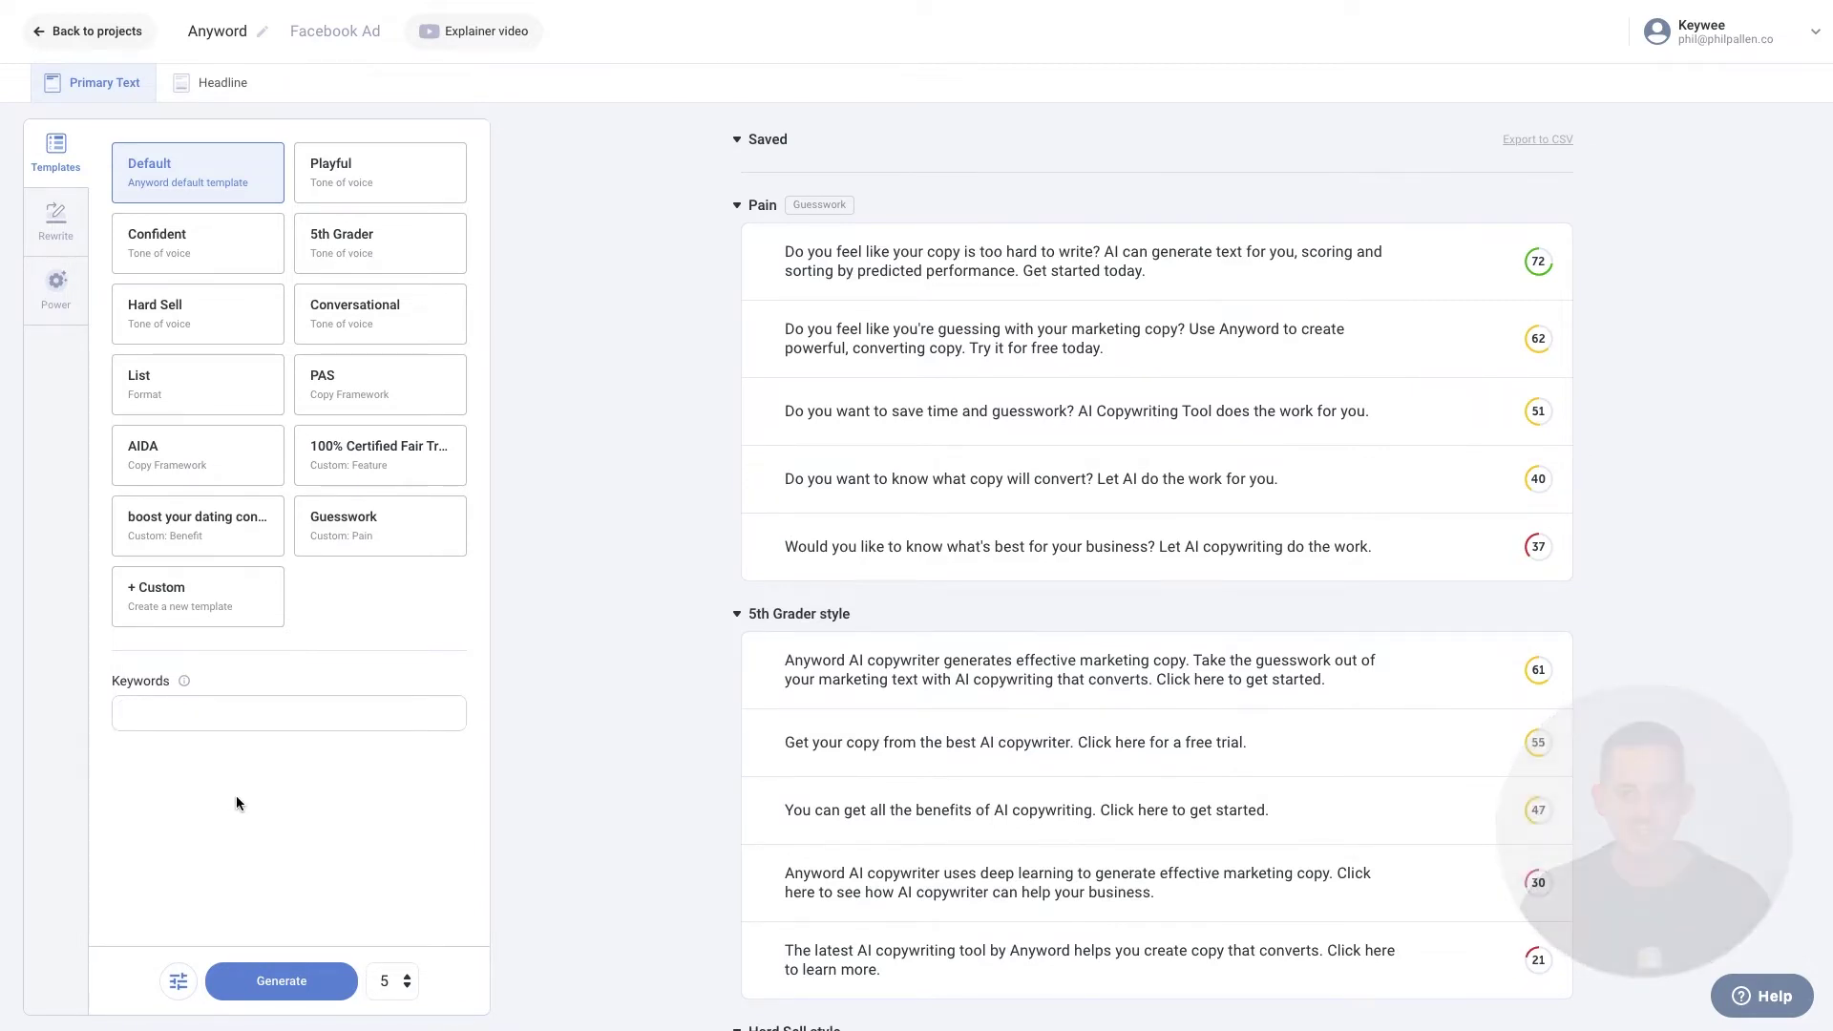
- Set 5 results with English output and generate Default template variations
{"action": "left_click", "coordinate": [361, 973]}
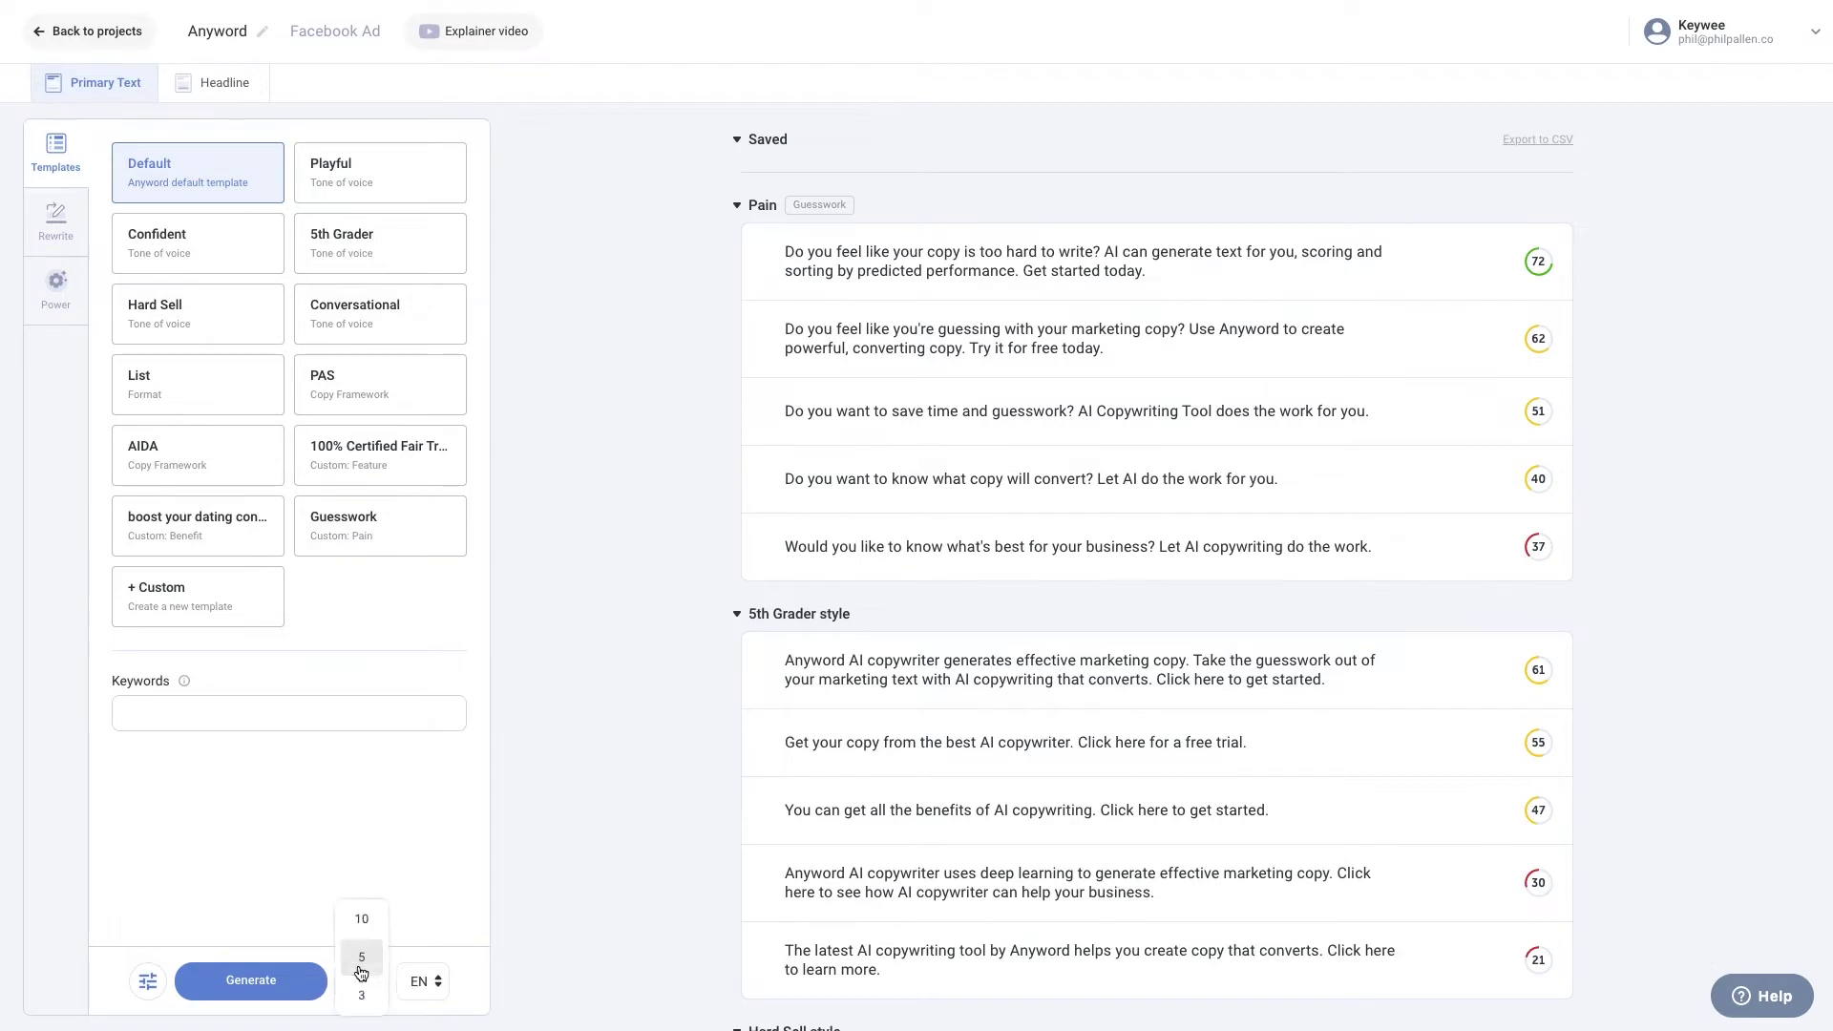
{"action": "left_click", "coordinate": [361, 918]}
{"action": "left_click", "coordinate": [363, 989]}
{"action": "left_click", "coordinate": [363, 988]}
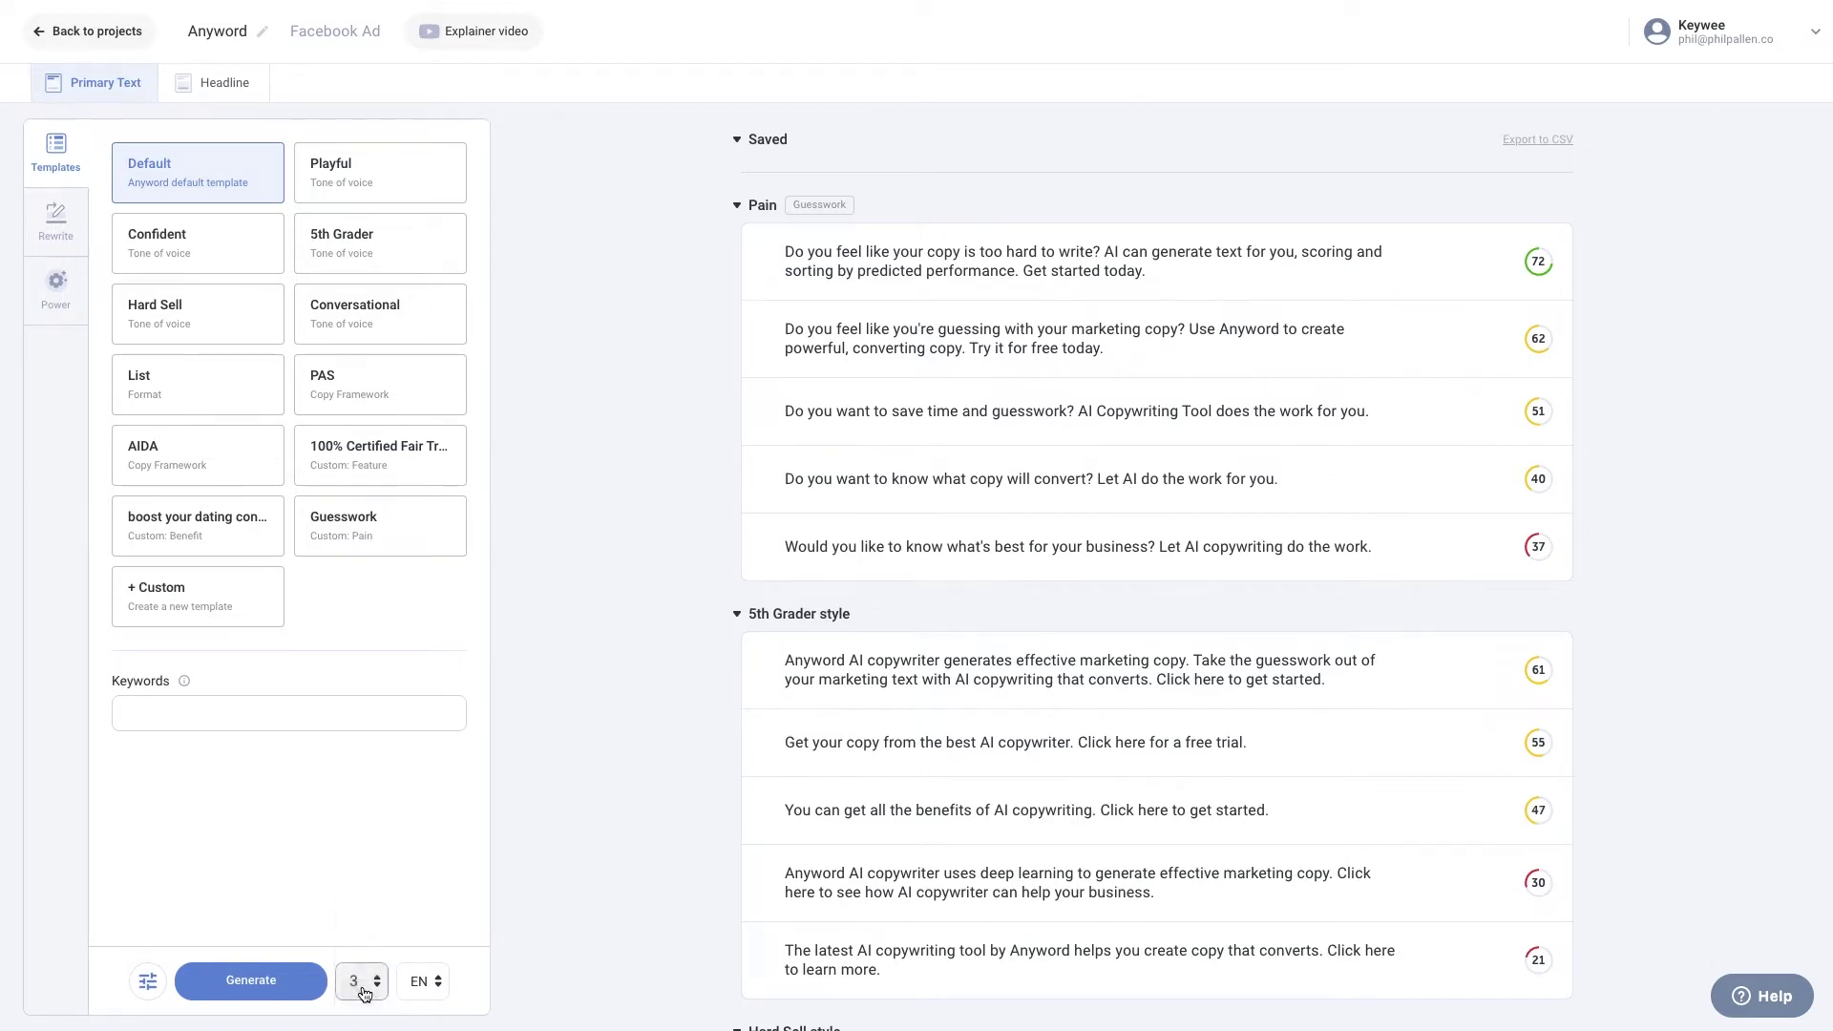
{"action": "left_click", "coordinate": [360, 973]}
{"action": "left_click", "coordinate": [361, 956]}
{"action": "left_click", "coordinate": [425, 981]}
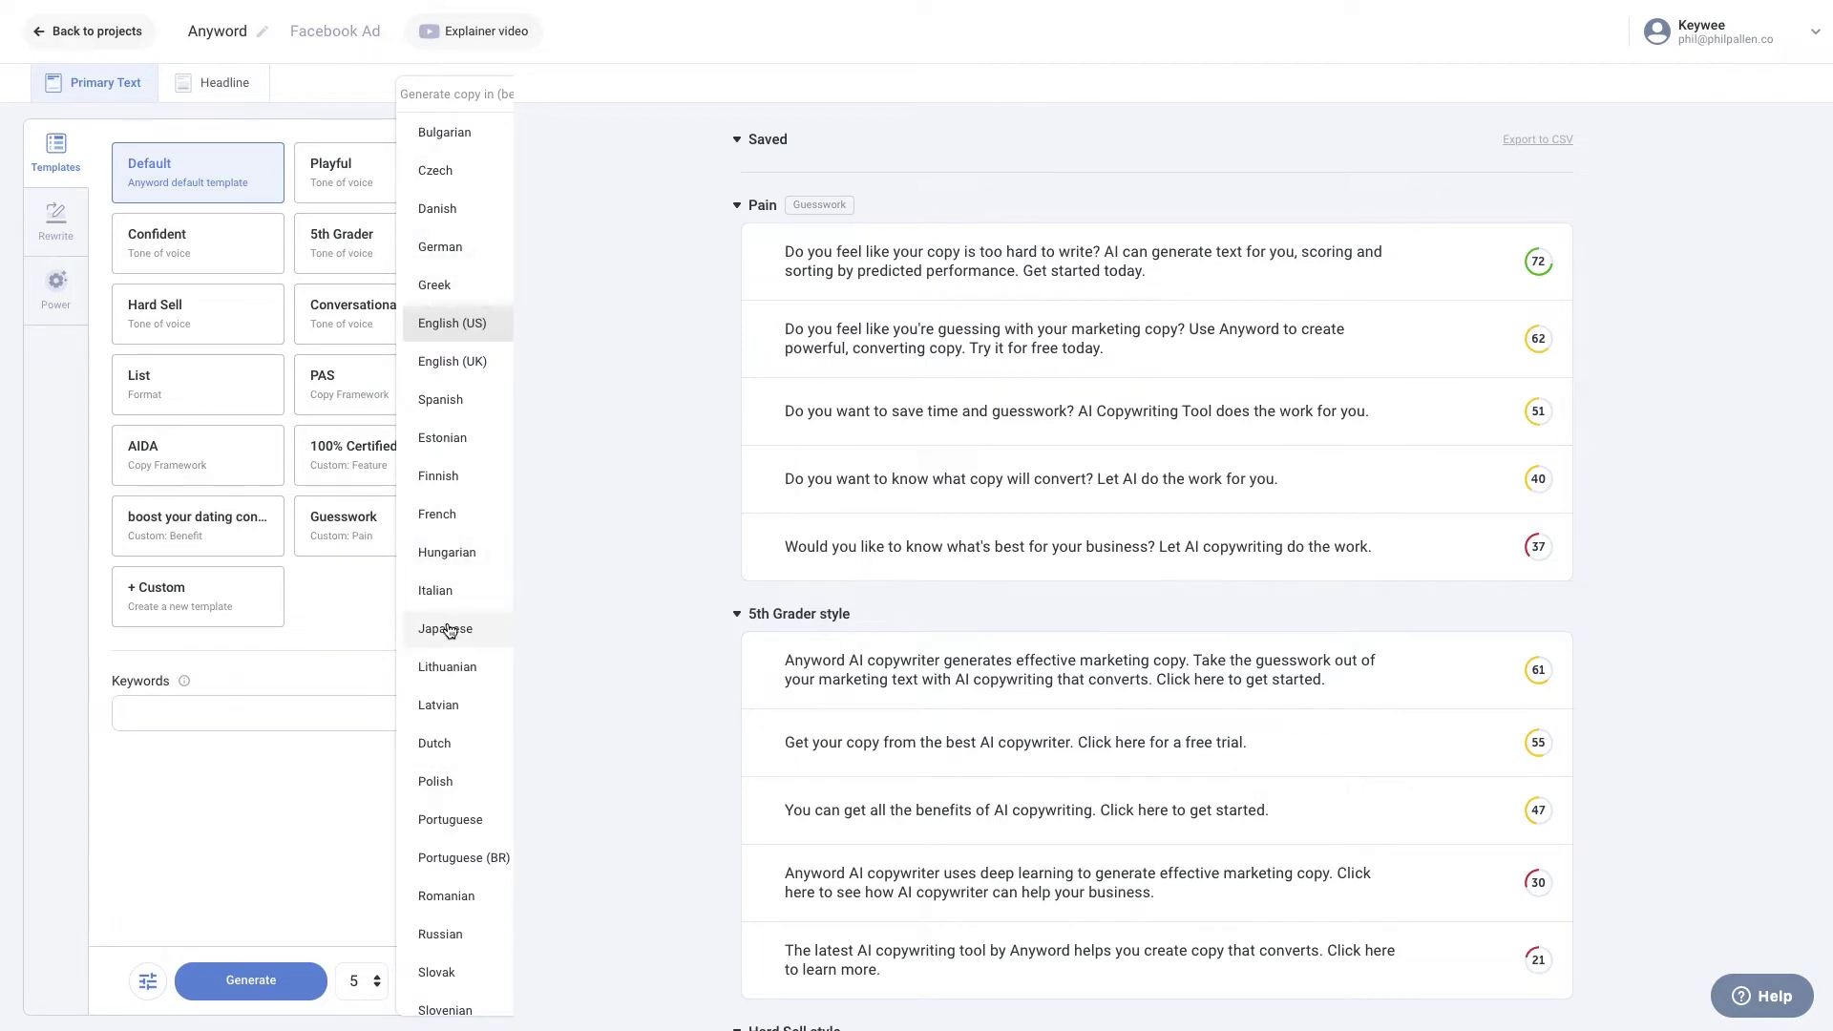
{"action": "key", "text": "Escape"}
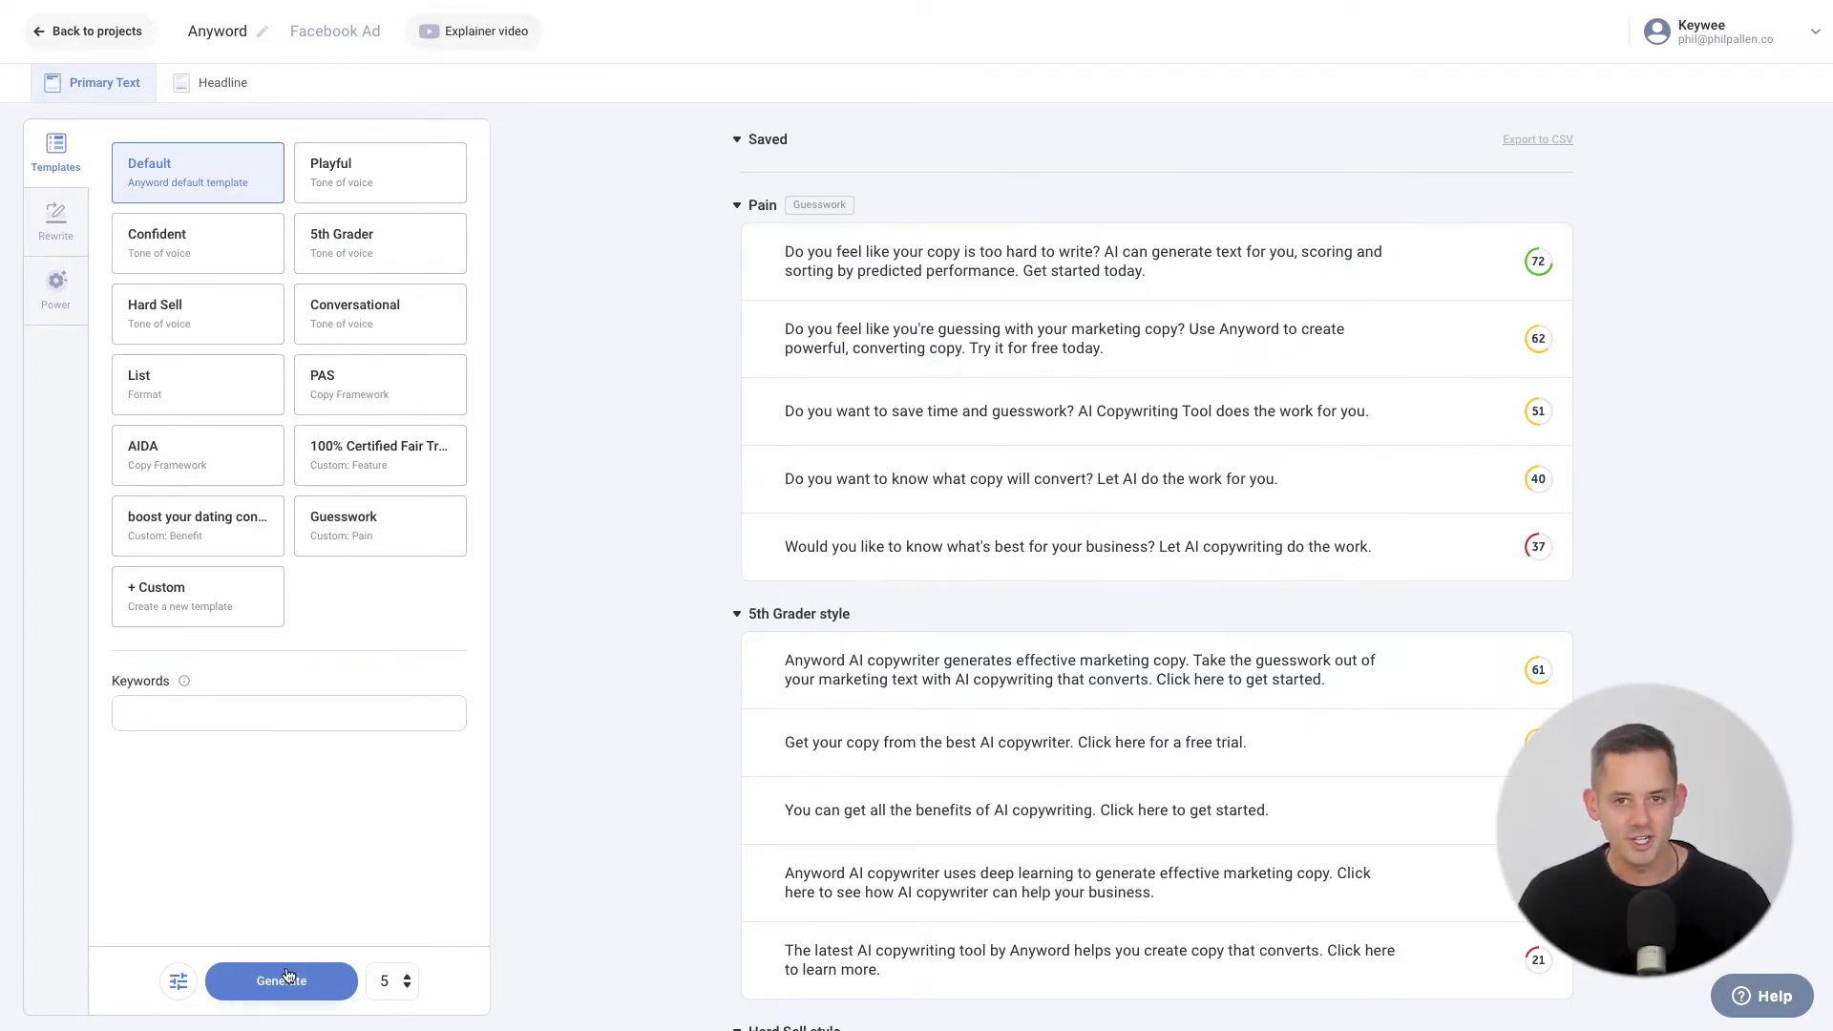
{"action": "left_click", "coordinate": [288, 975]}
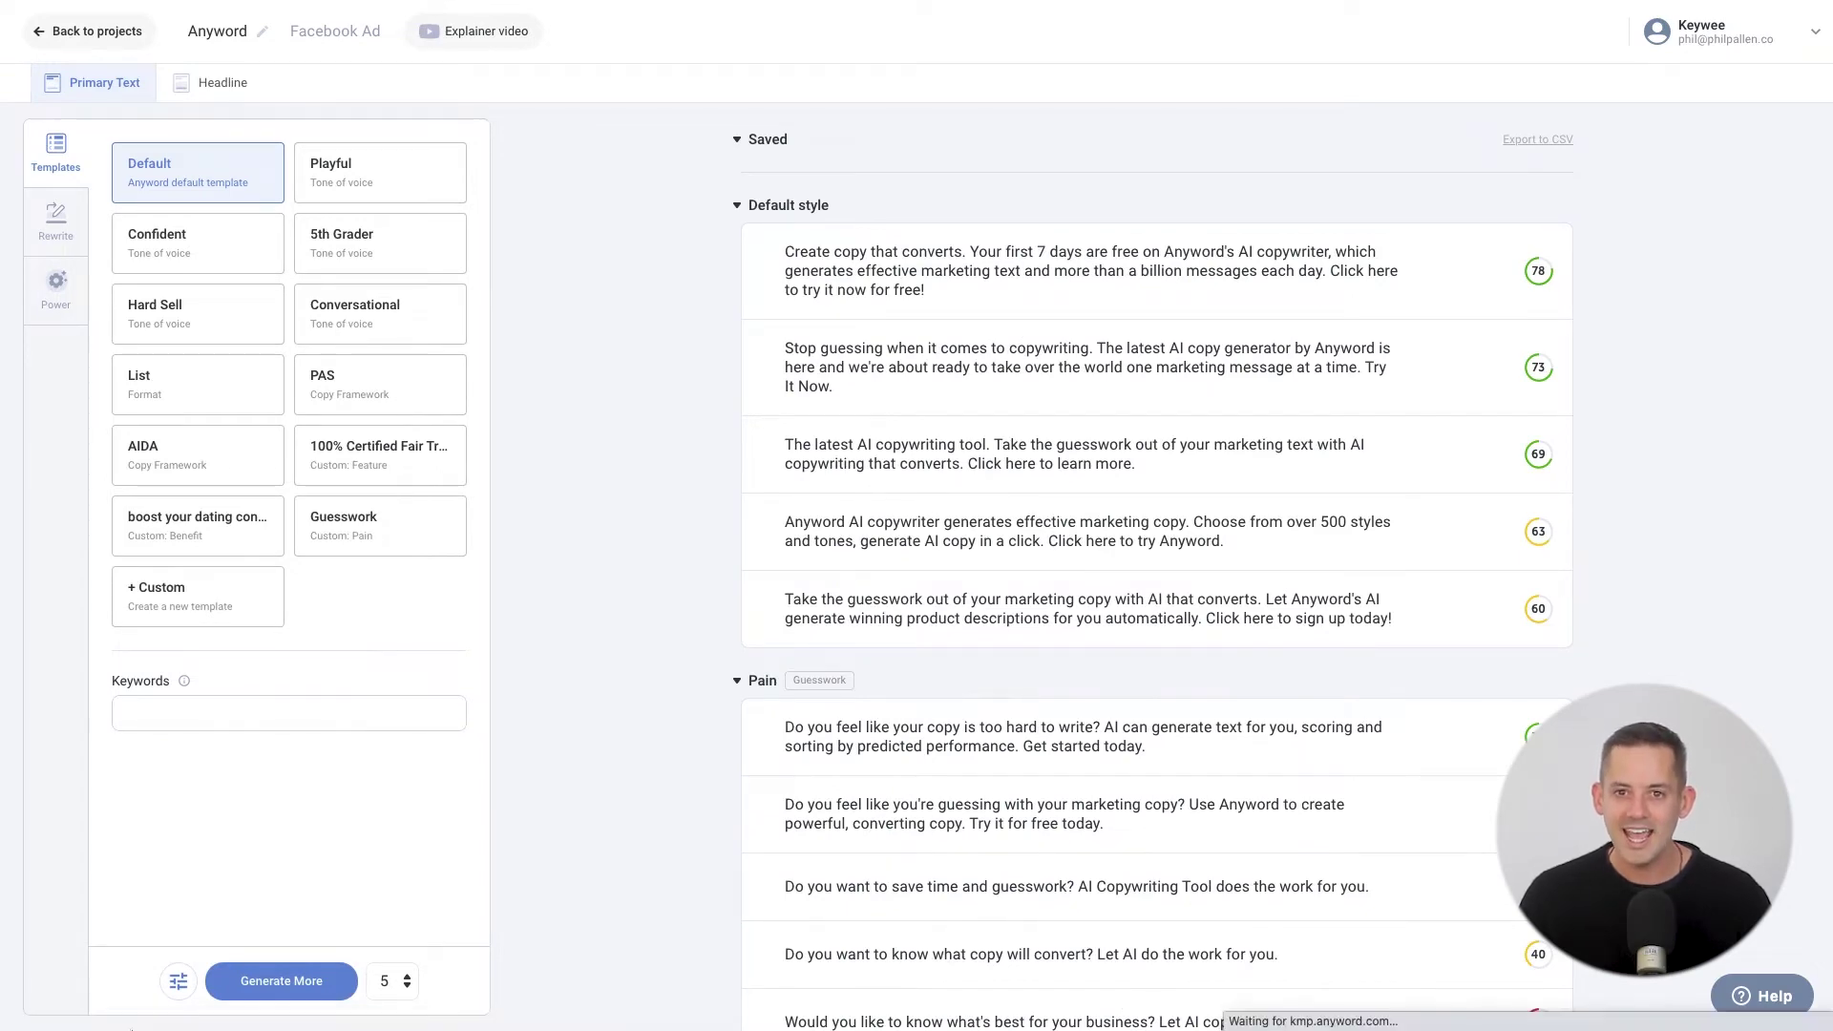
- Review the product brief unchanged, then generate five more Default variations
{"action": "left_click", "coordinate": [180, 981]}
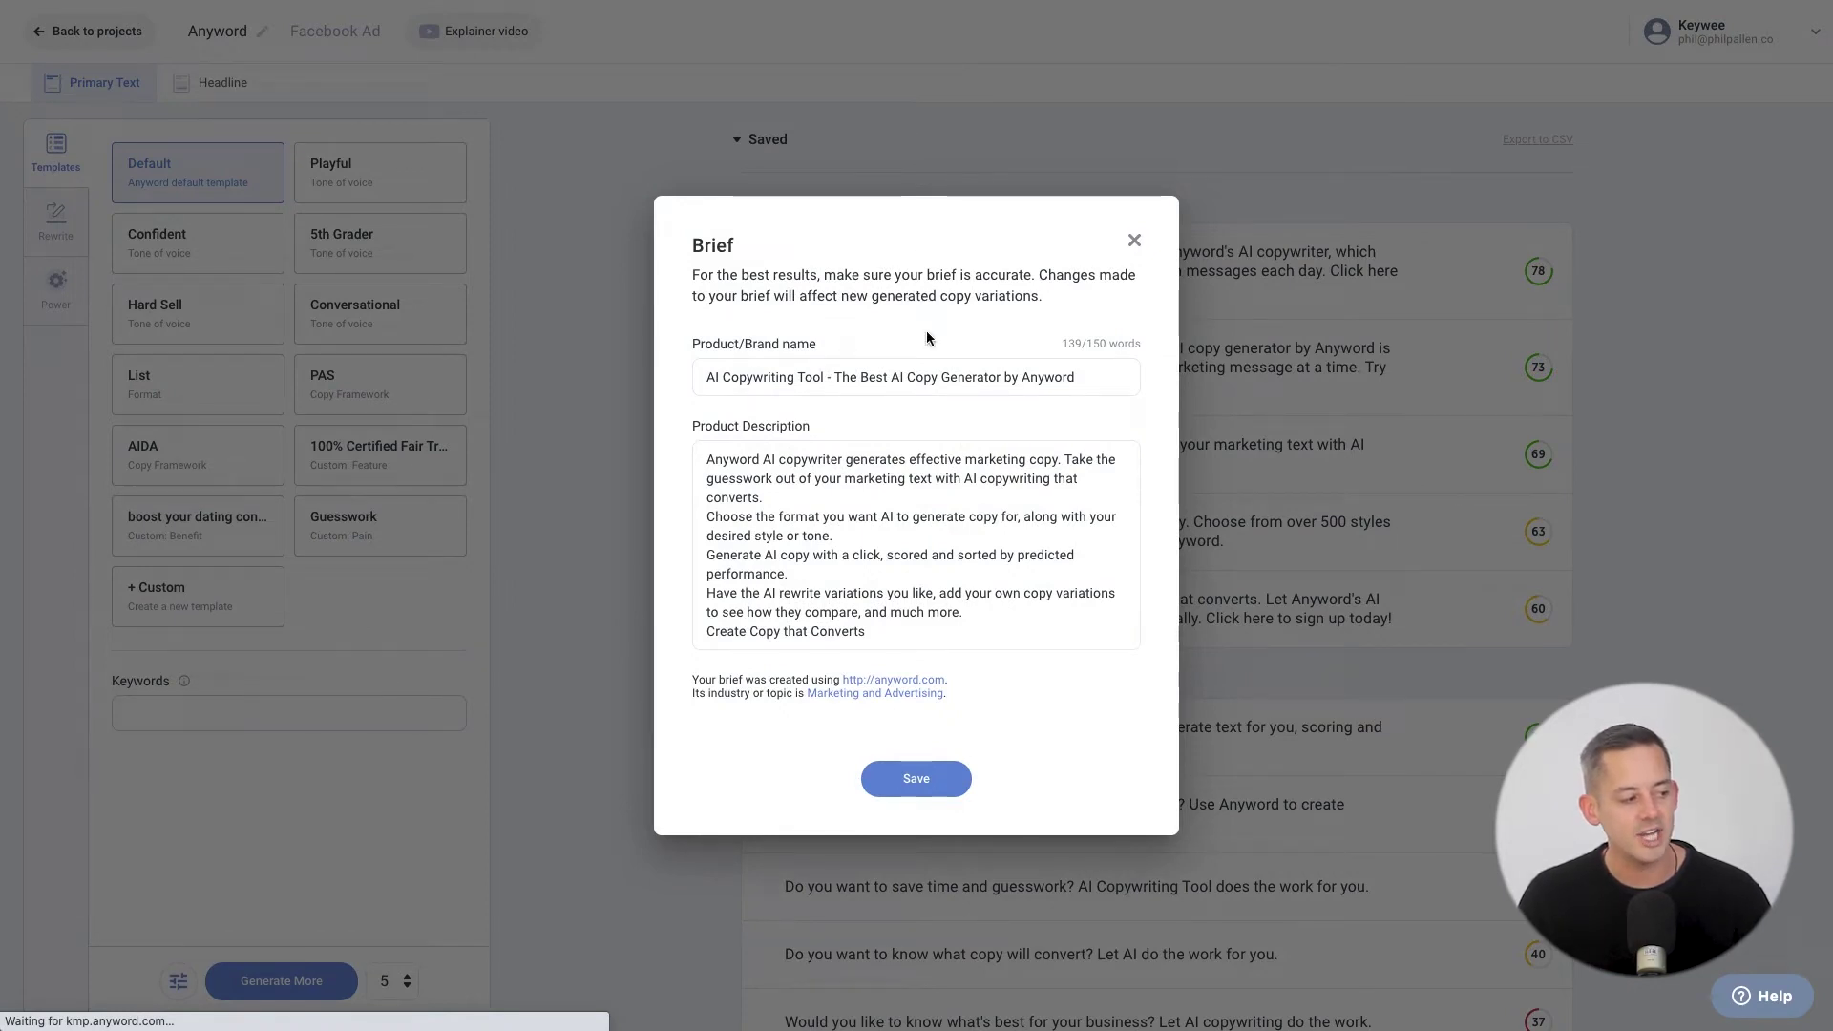
{"action": "left_click", "coordinate": [1134, 240]}
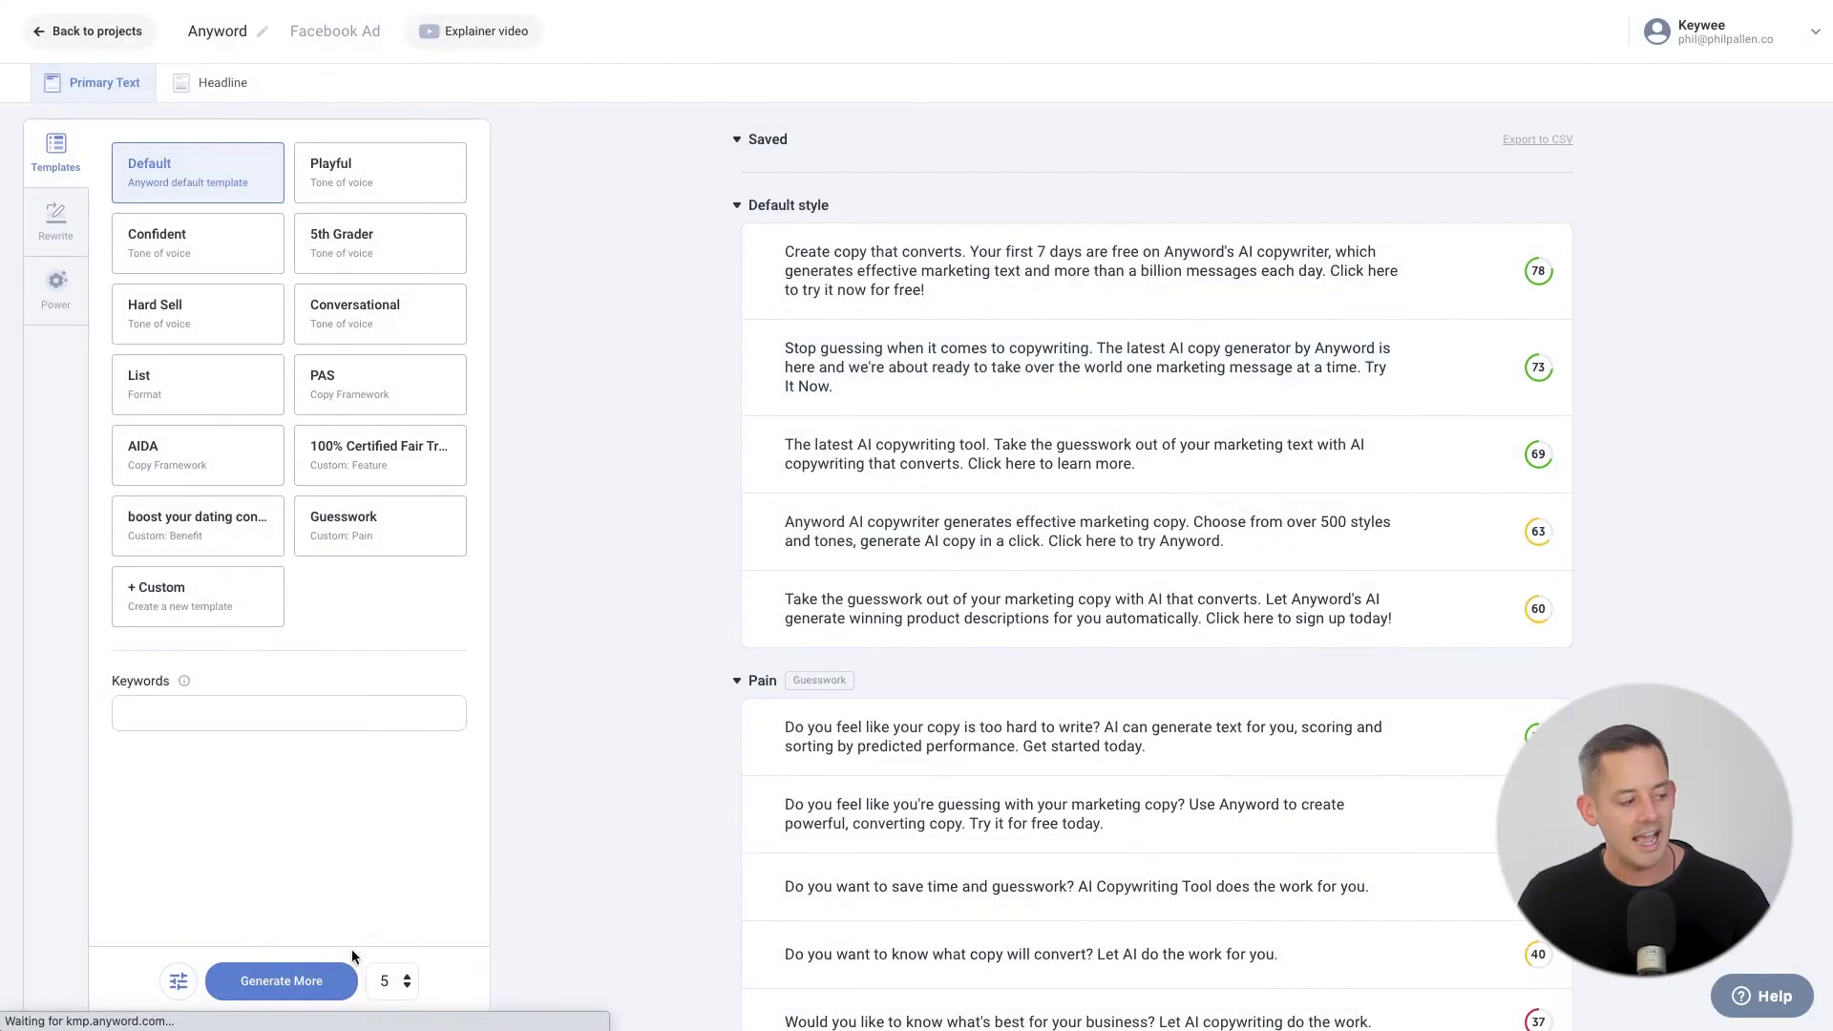
{"action": "left_click", "coordinate": [266, 979]}
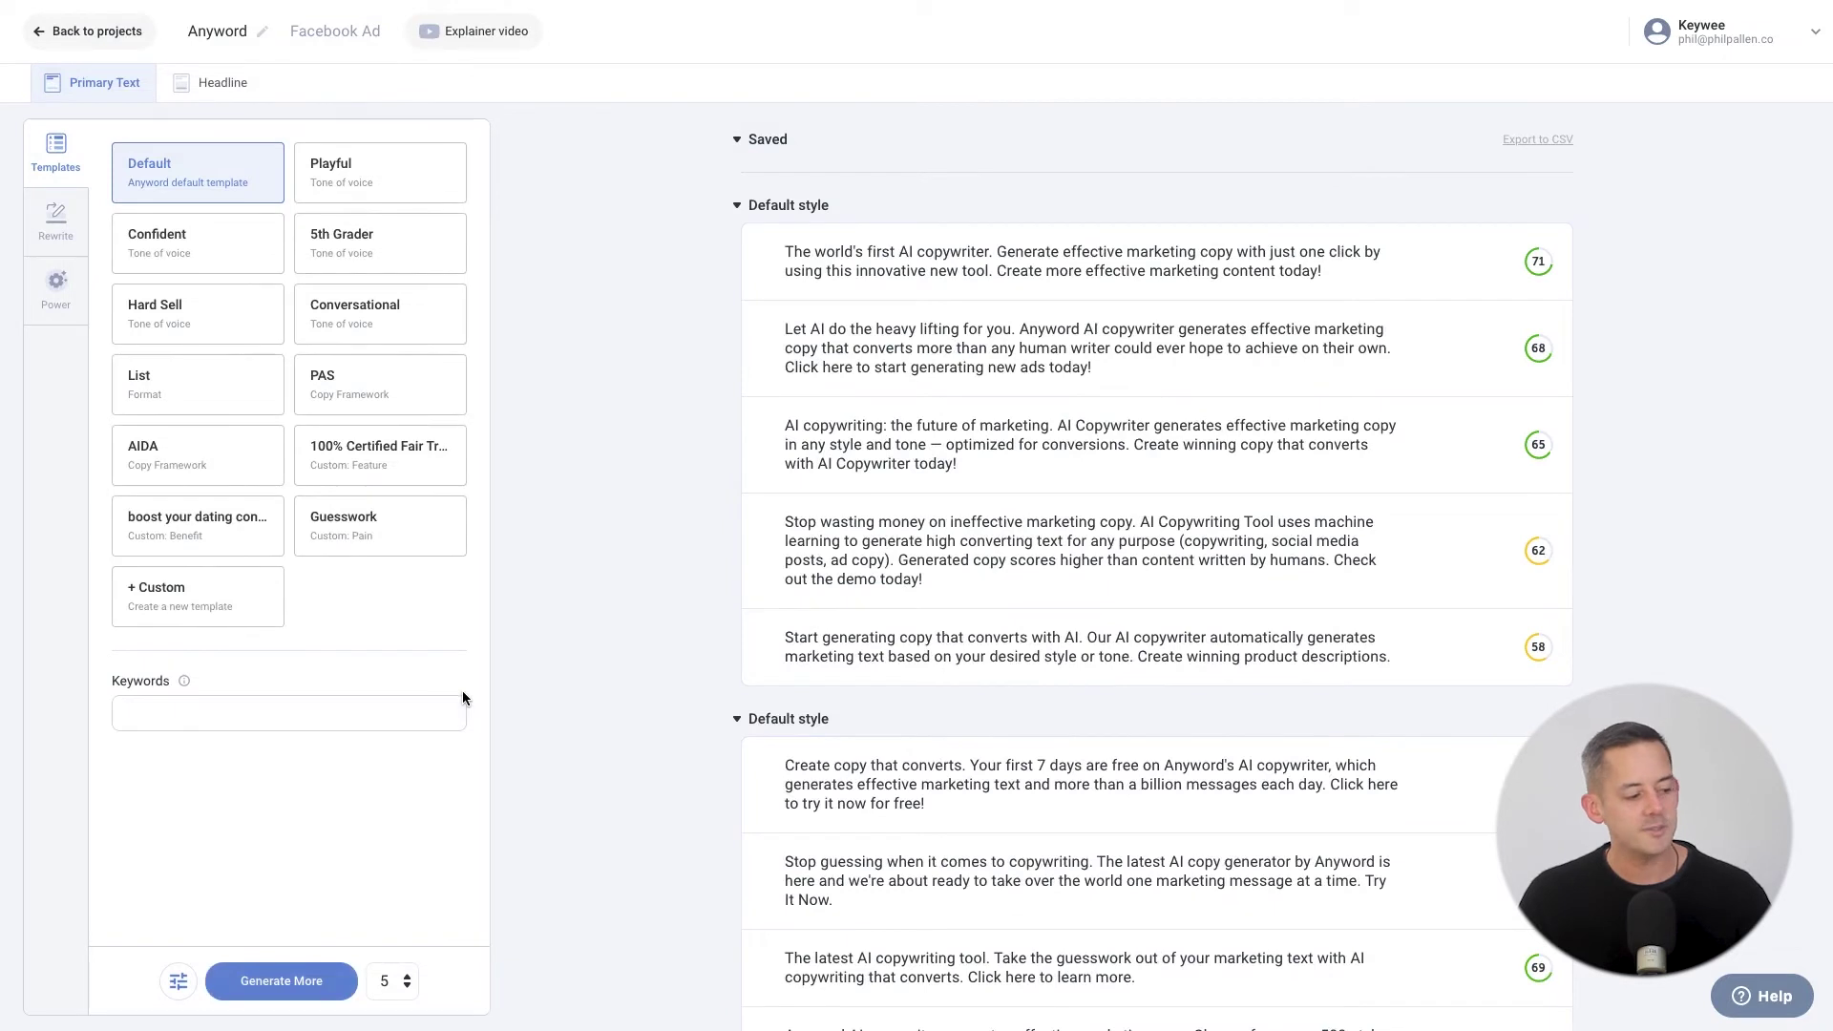
{"action": "mouse_move", "coordinate": [1535, 255]}
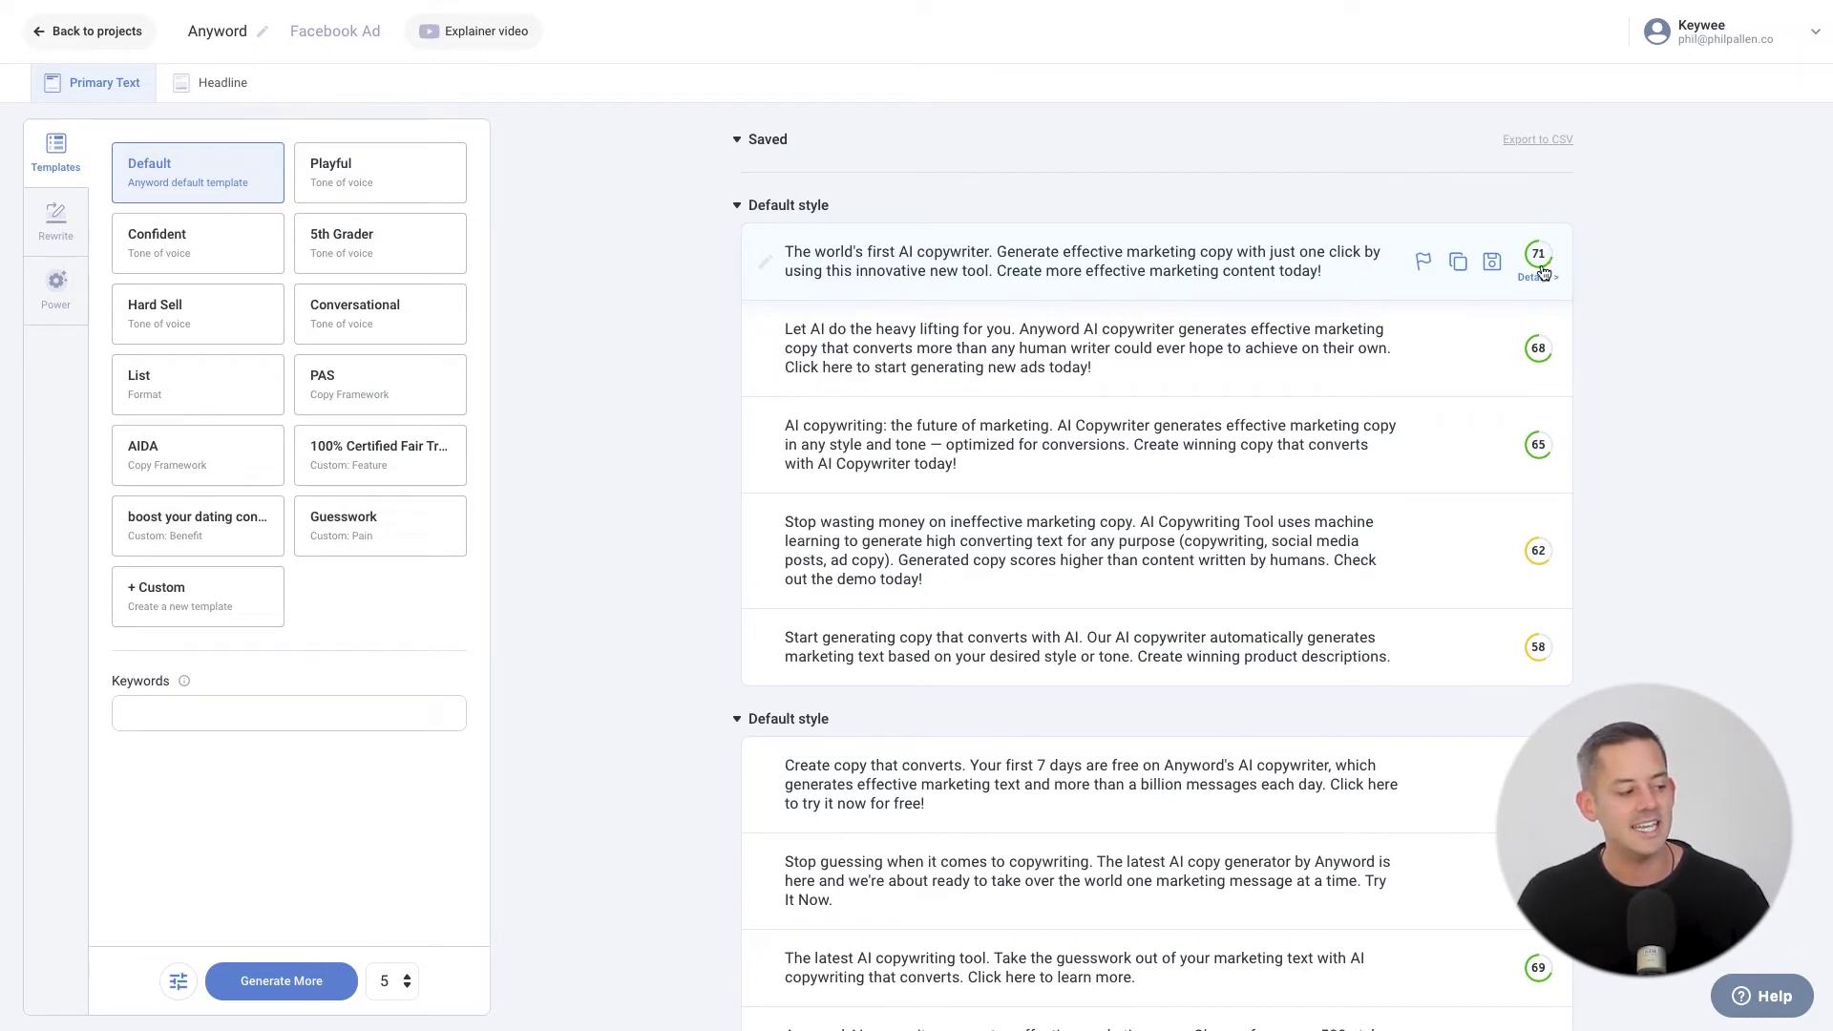
- Inspect the 71-scored variation's performance details, discarding a custom Benefit template draft
{"action": "left_click", "coordinate": [1539, 276]}
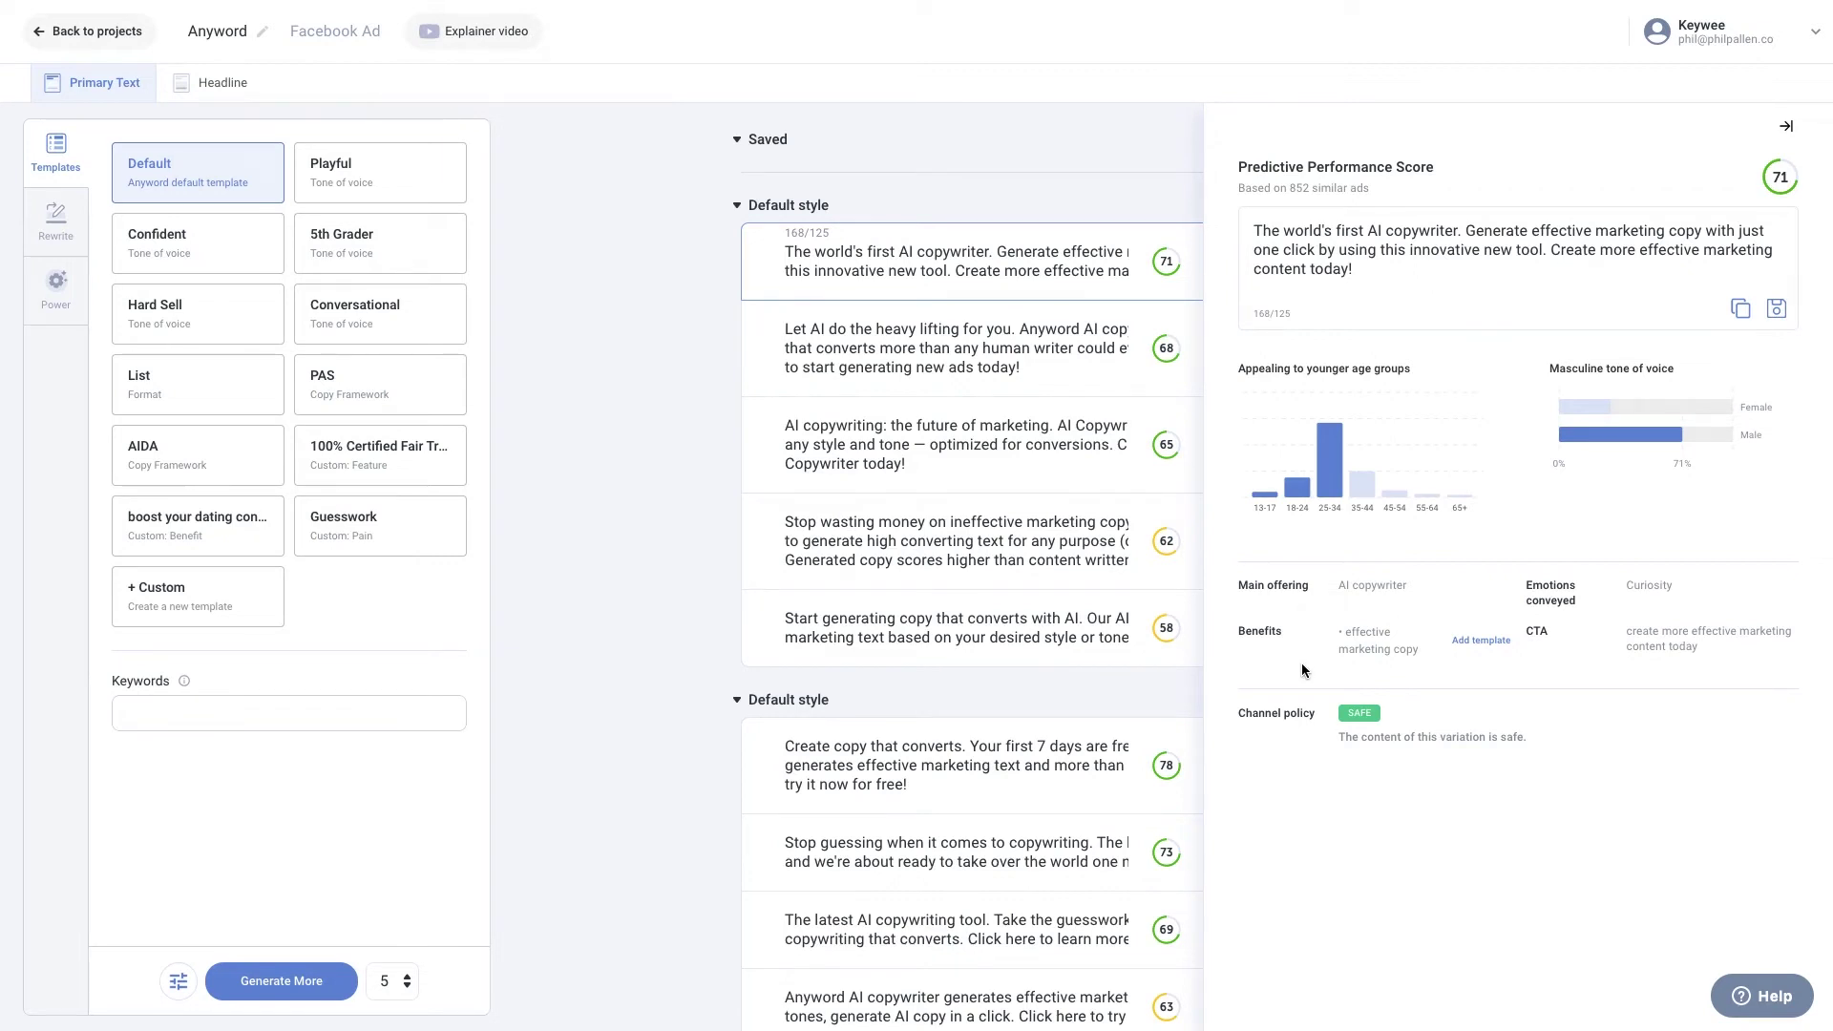
{"action": "left_click", "coordinate": [1480, 644]}
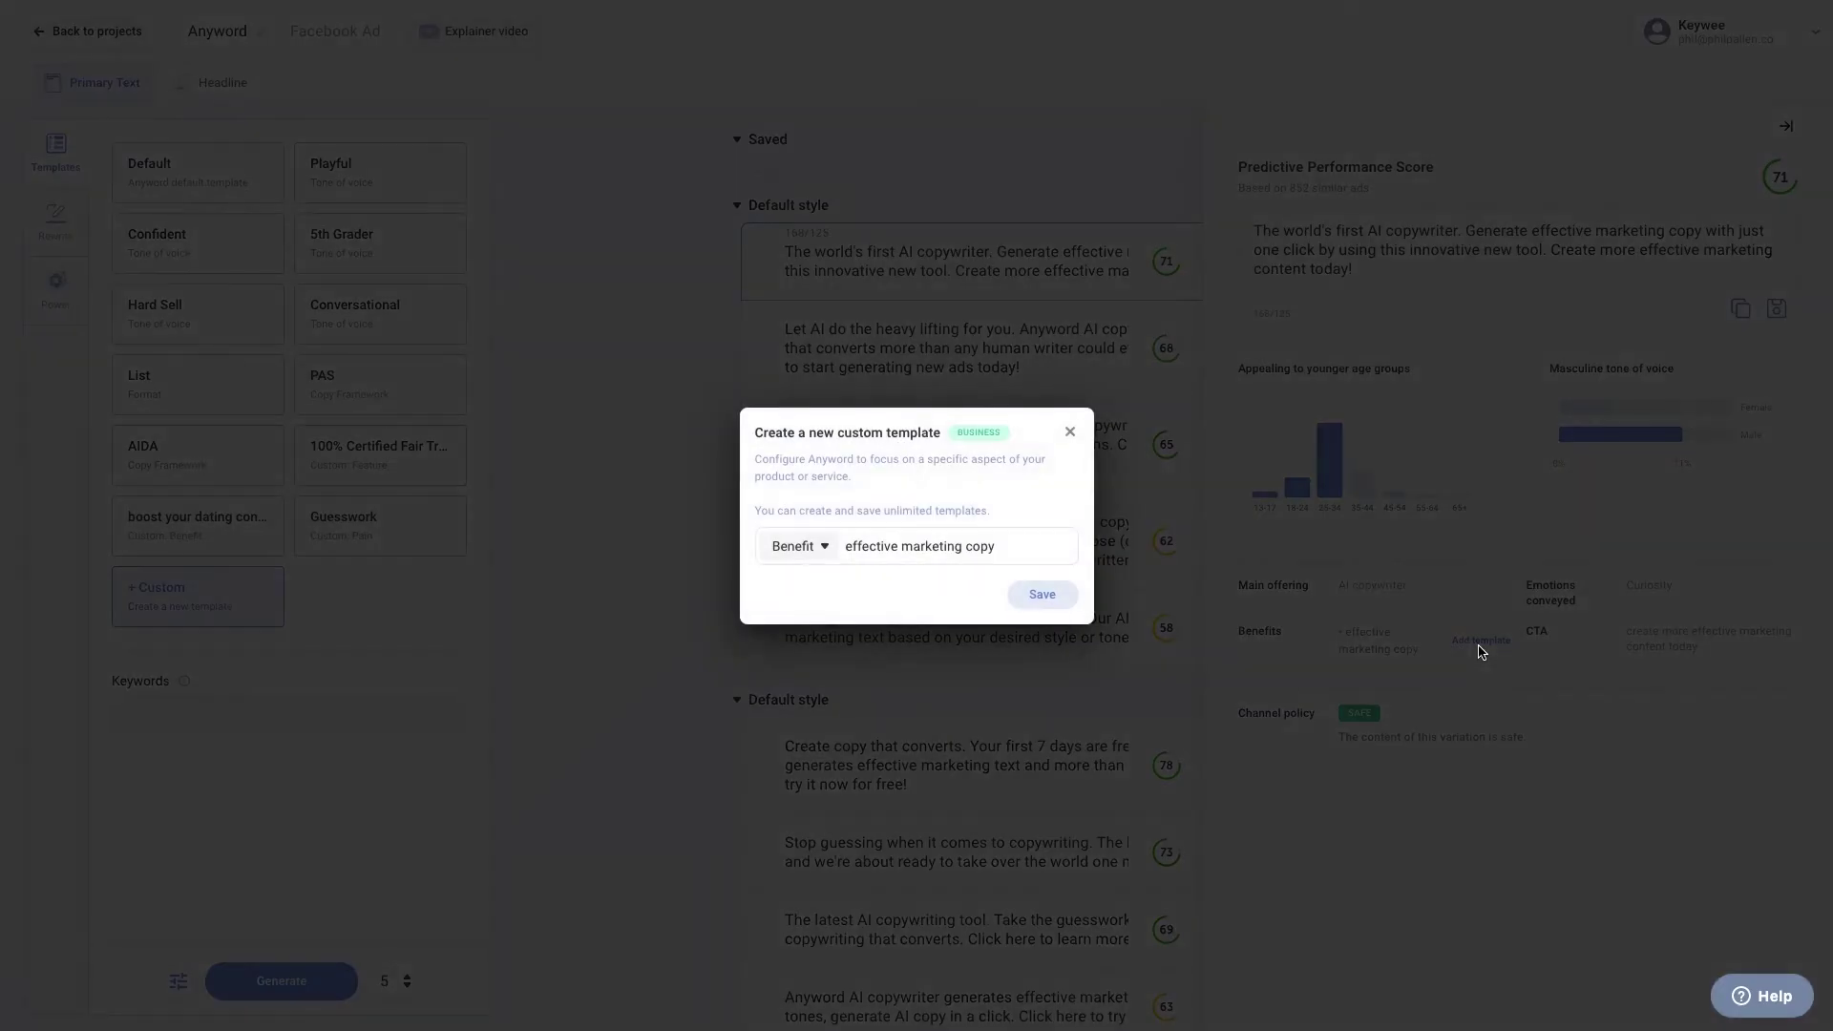
{"action": "left_click", "coordinate": [799, 551]}
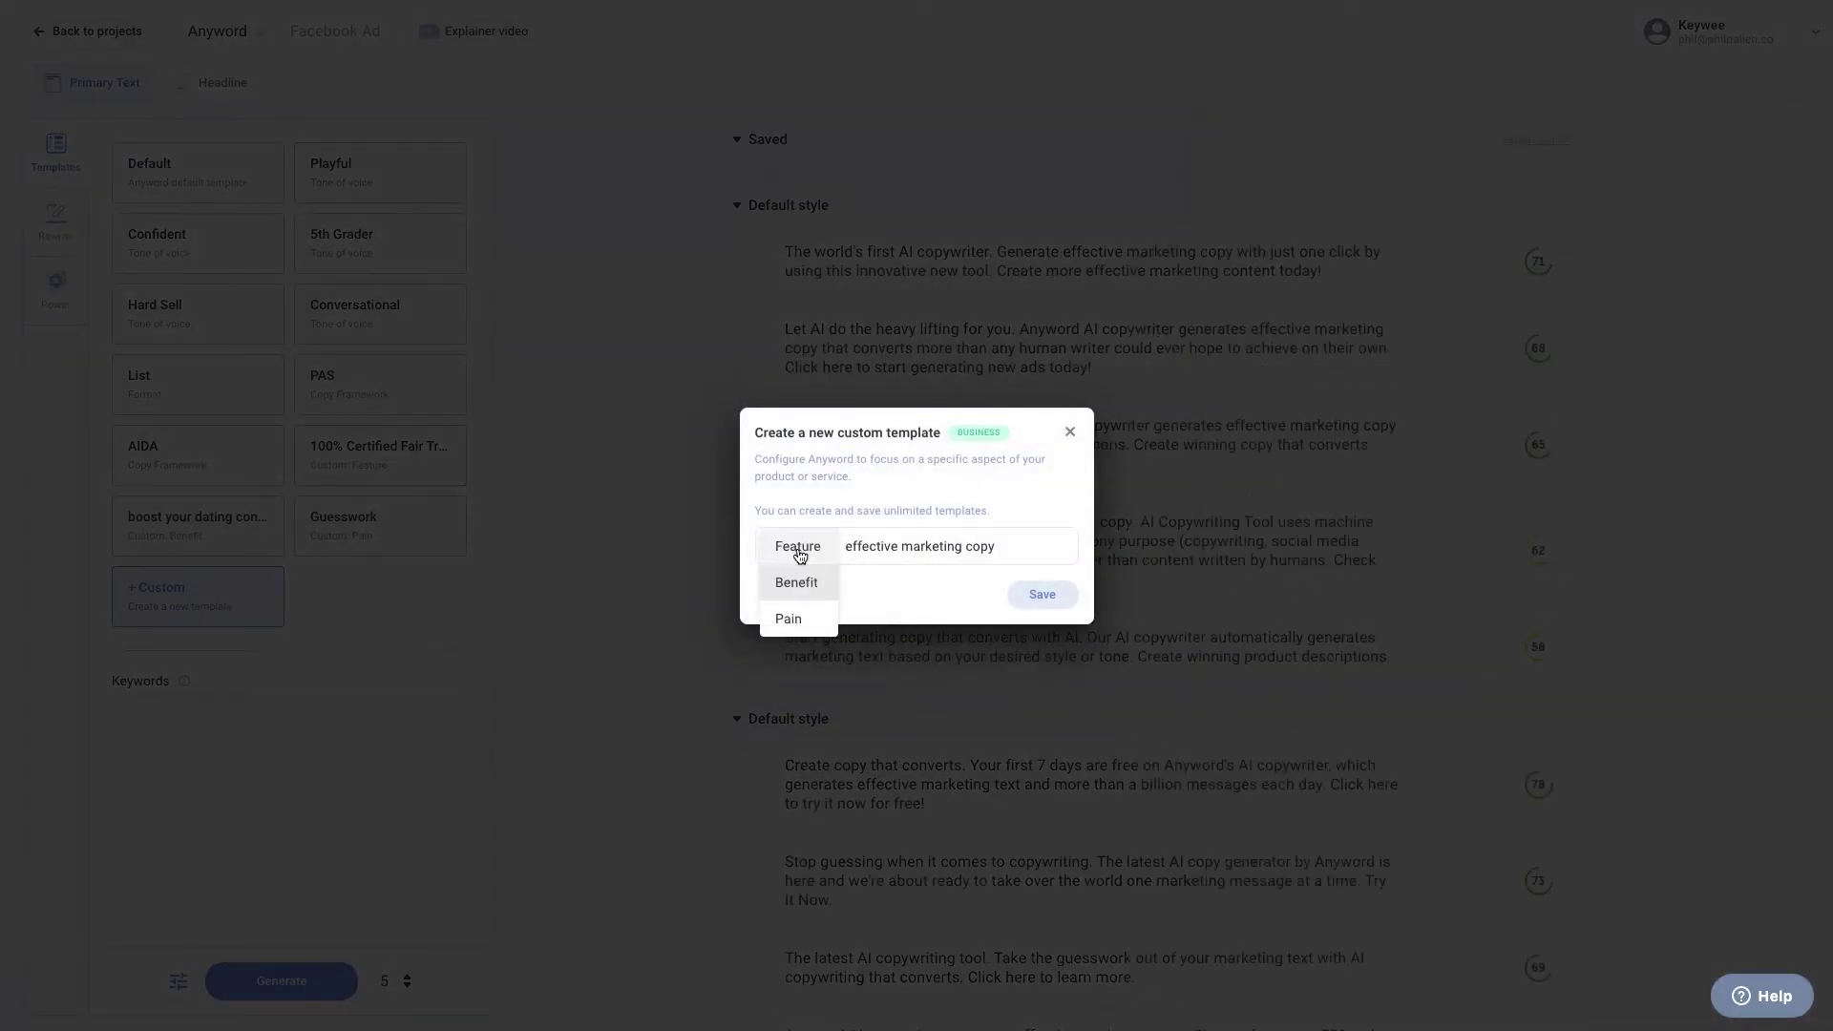
{"action": "left_click", "coordinate": [1069, 437]}
{"action": "left_click", "coordinate": [1537, 259]}
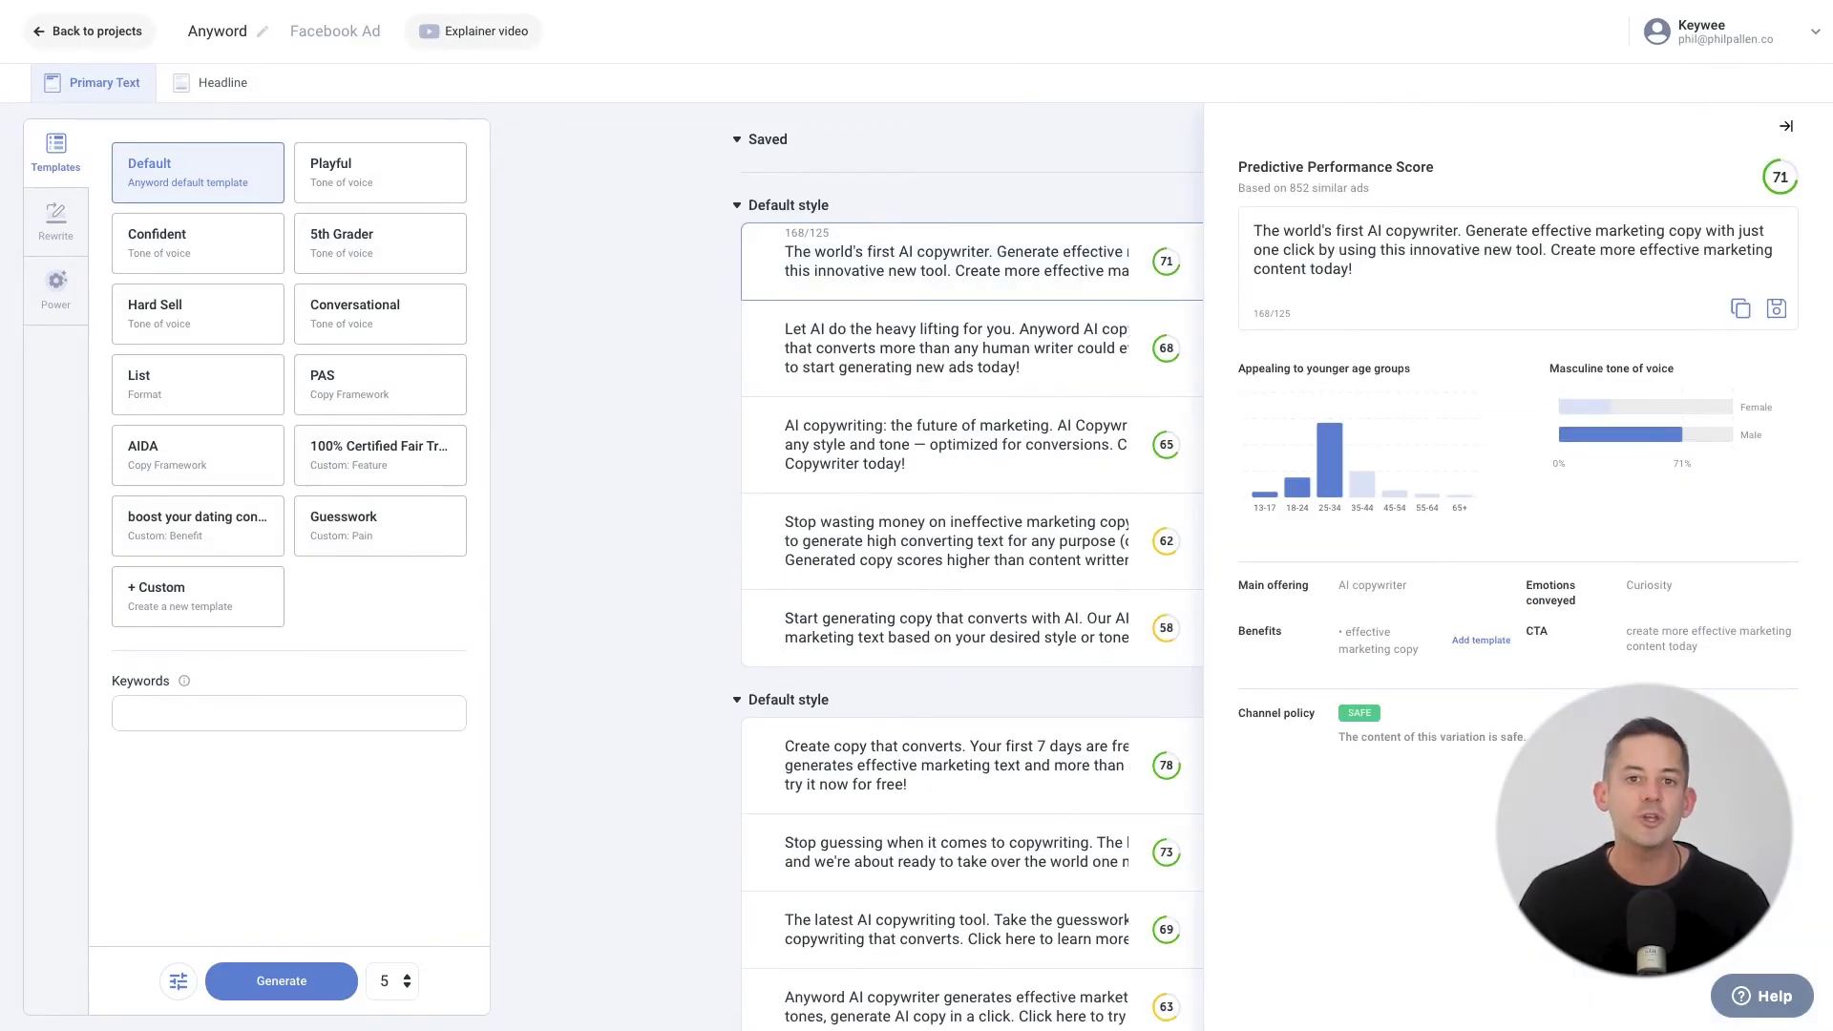
- Delete 'The world's first AI copywriter.' from the top variation, rescoring it to 47
{"action": "left_click", "coordinate": [973, 260]}
{"action": "left_click_drag", "start_coordinate": [995, 253], "coordinate": [780, 252]}
{"action": "key", "text": "BackSpace"}
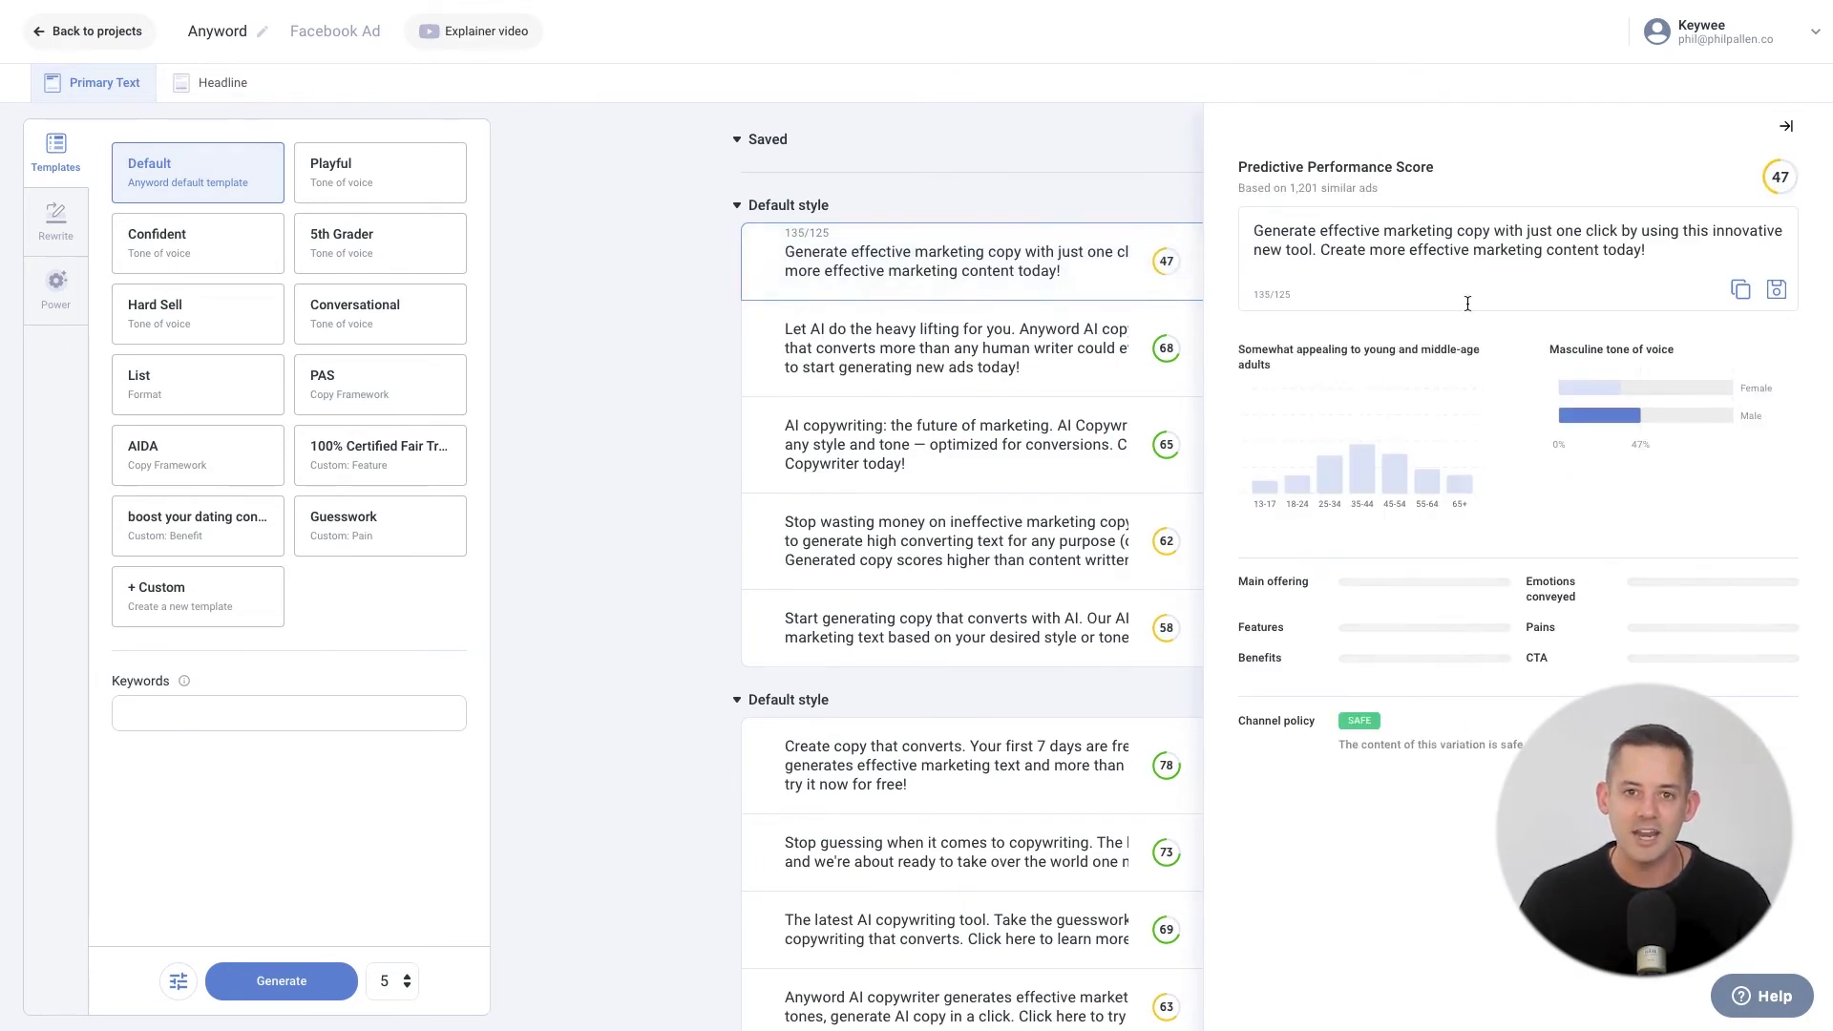
{"action": "left_click", "coordinate": [1785, 126]}
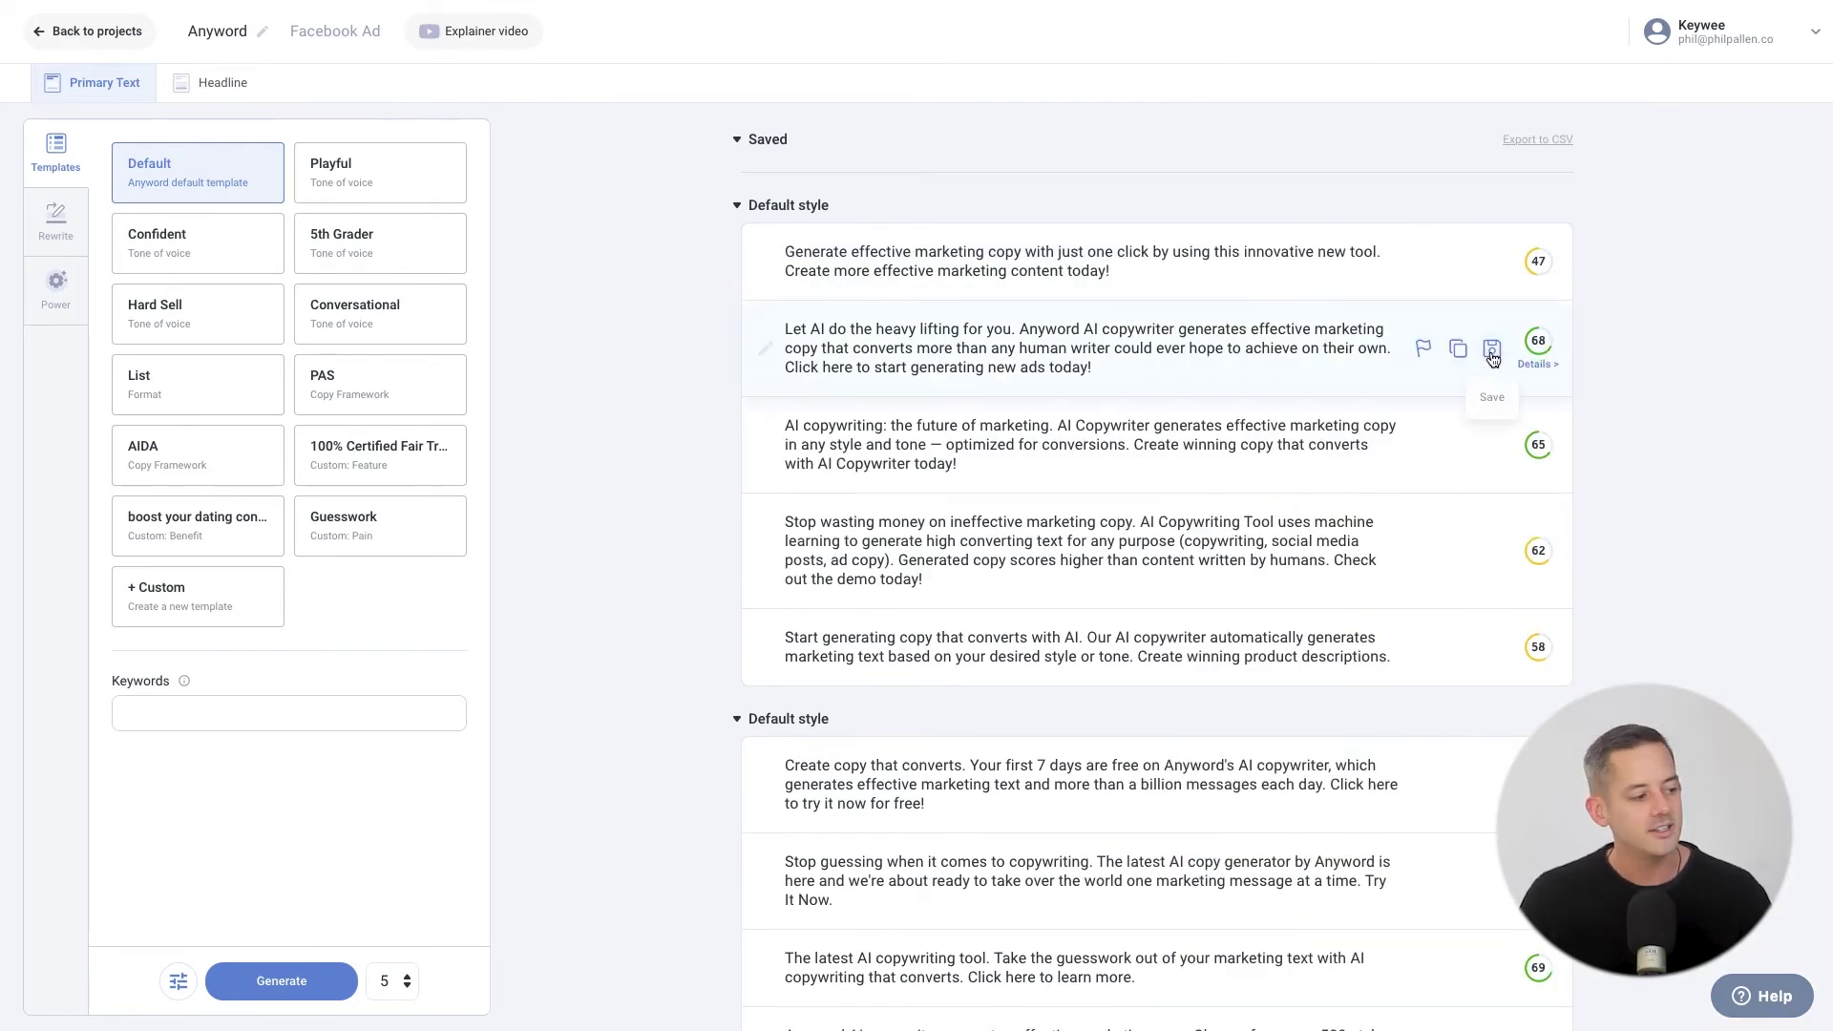
- Save the 68-scored variation and cut 'AI copywriting: the future of marketing.' from the third
{"action": "left_click", "coordinate": [1491, 351]}
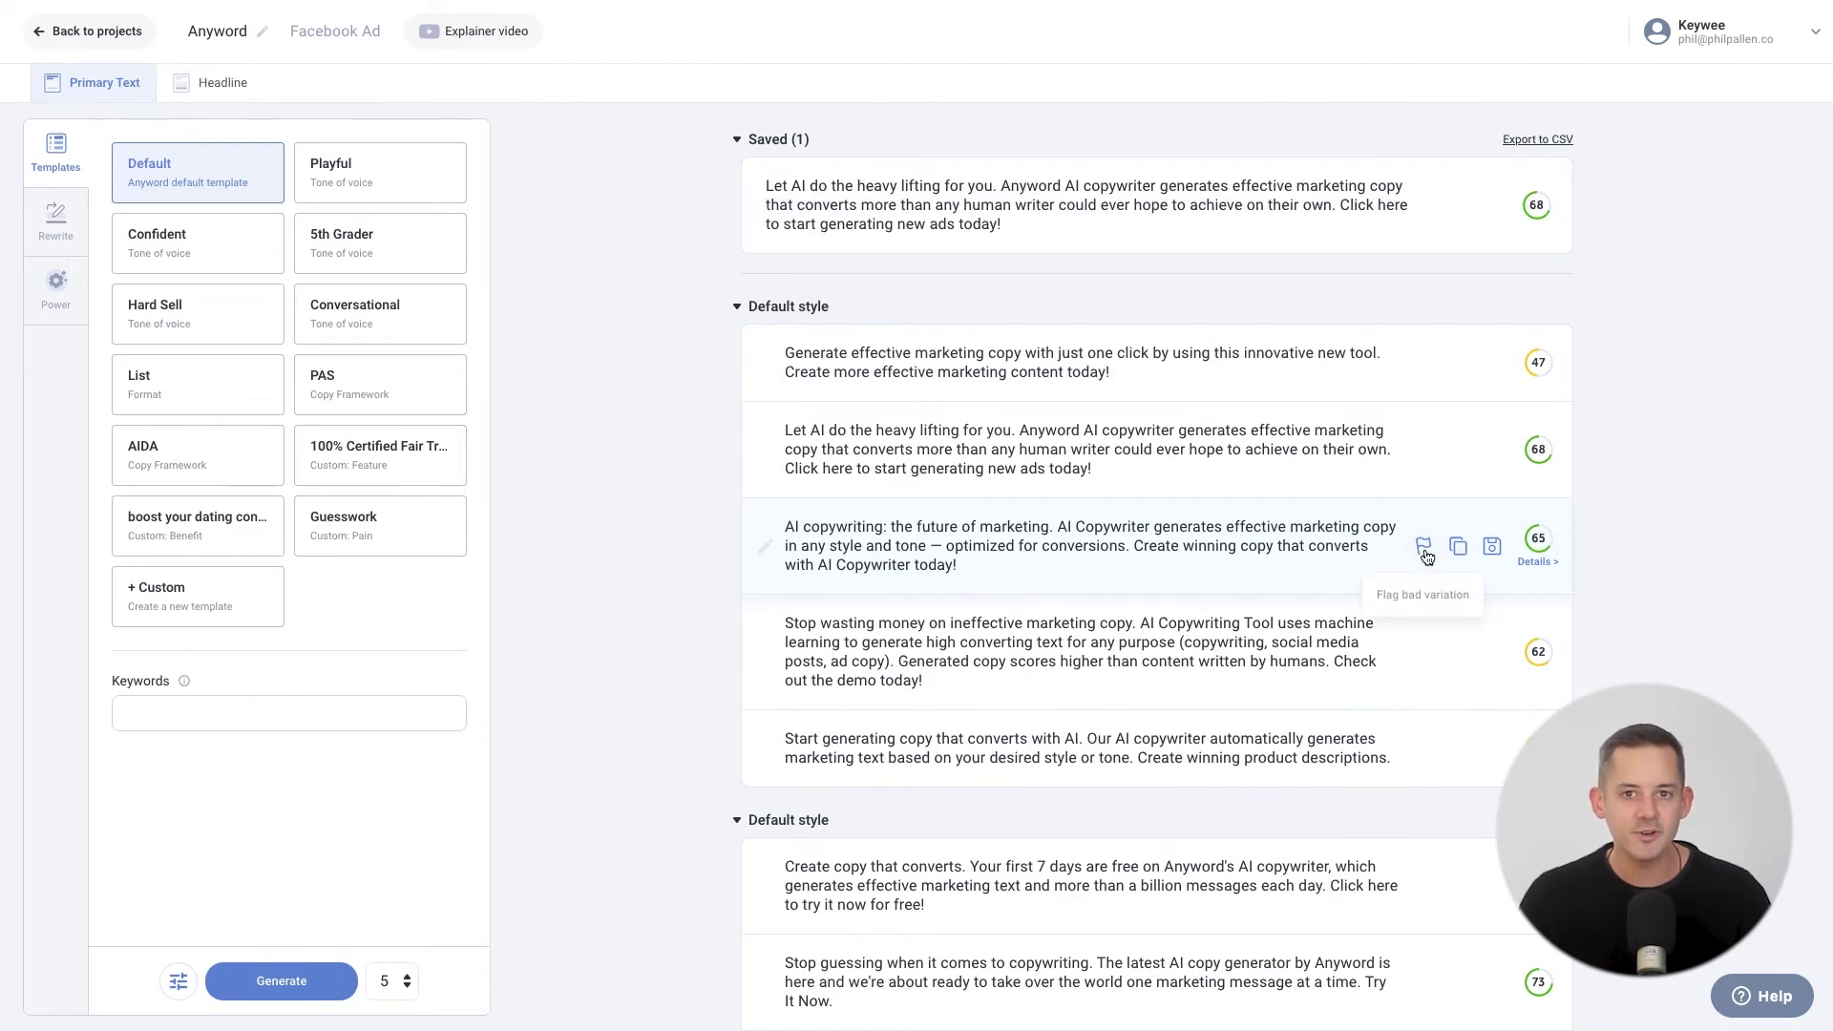
{"action": "left_click", "coordinate": [1058, 530]}
{"action": "left_click_drag", "start_coordinate": [1055, 530], "coordinate": [785, 535]}
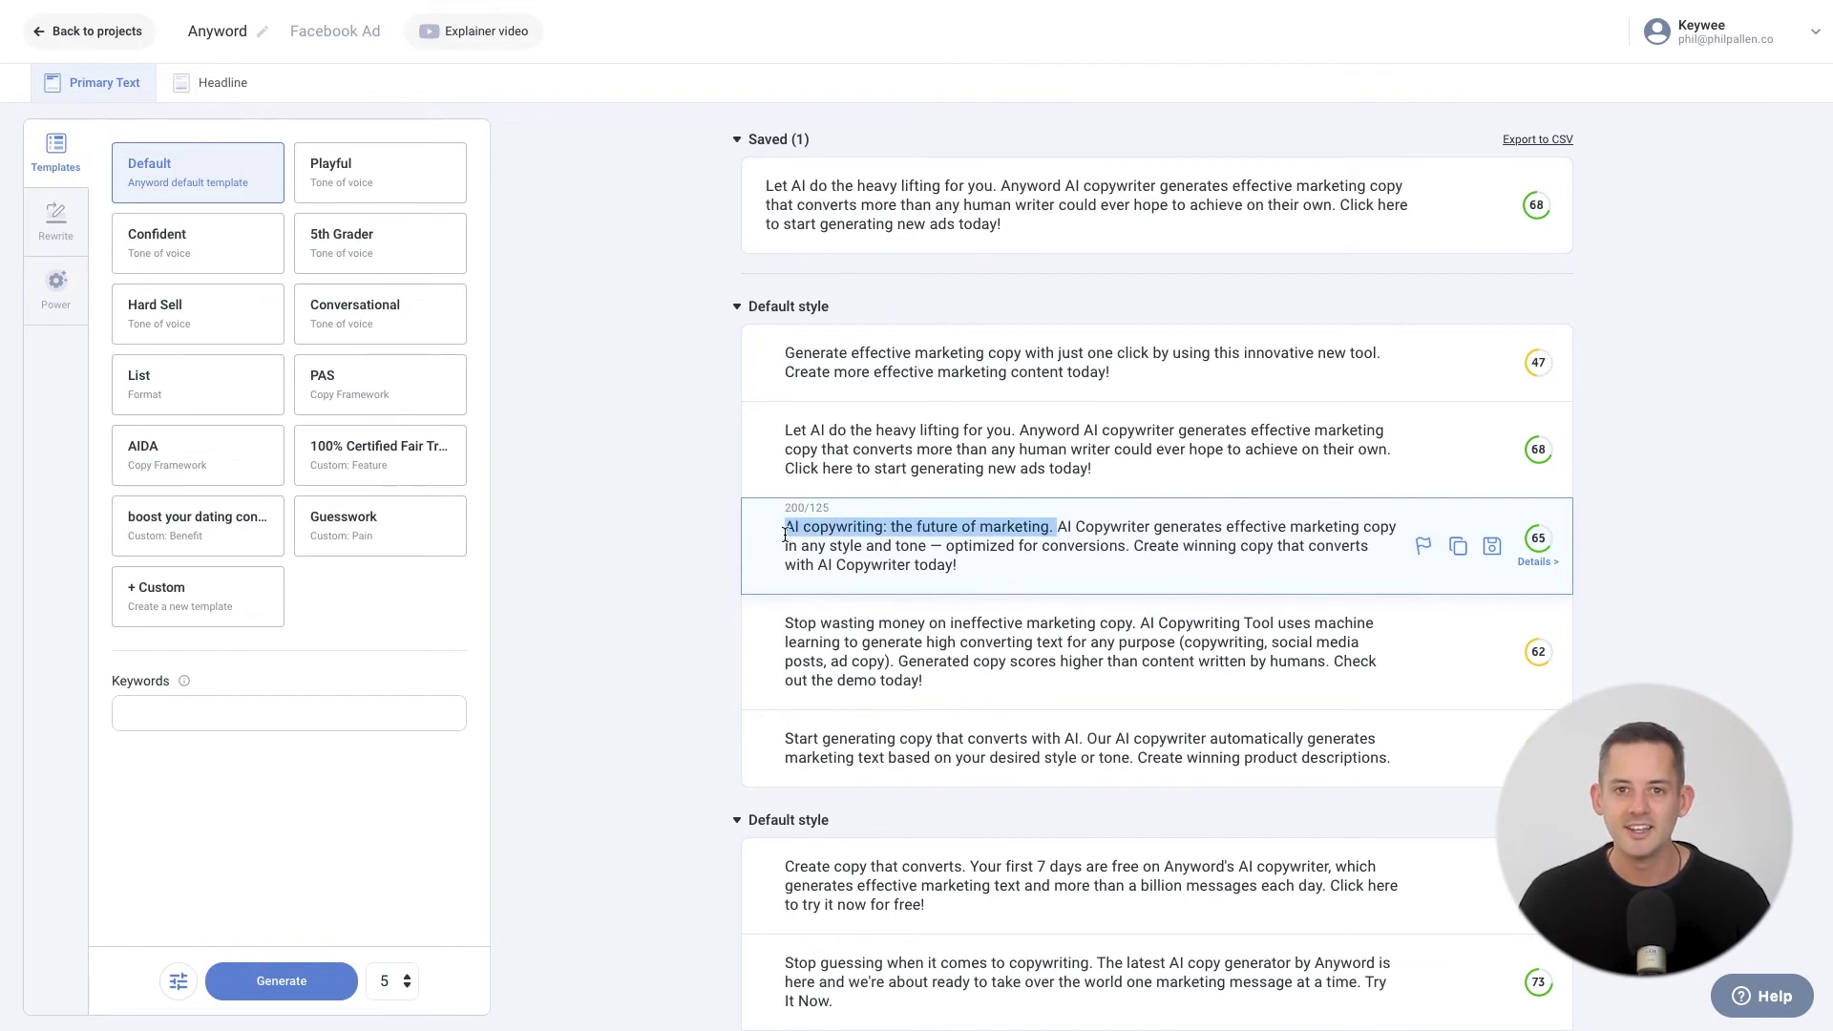
{"action": "key", "text": "BackSpace"}
{"action": "left_click", "coordinate": [632, 440]}
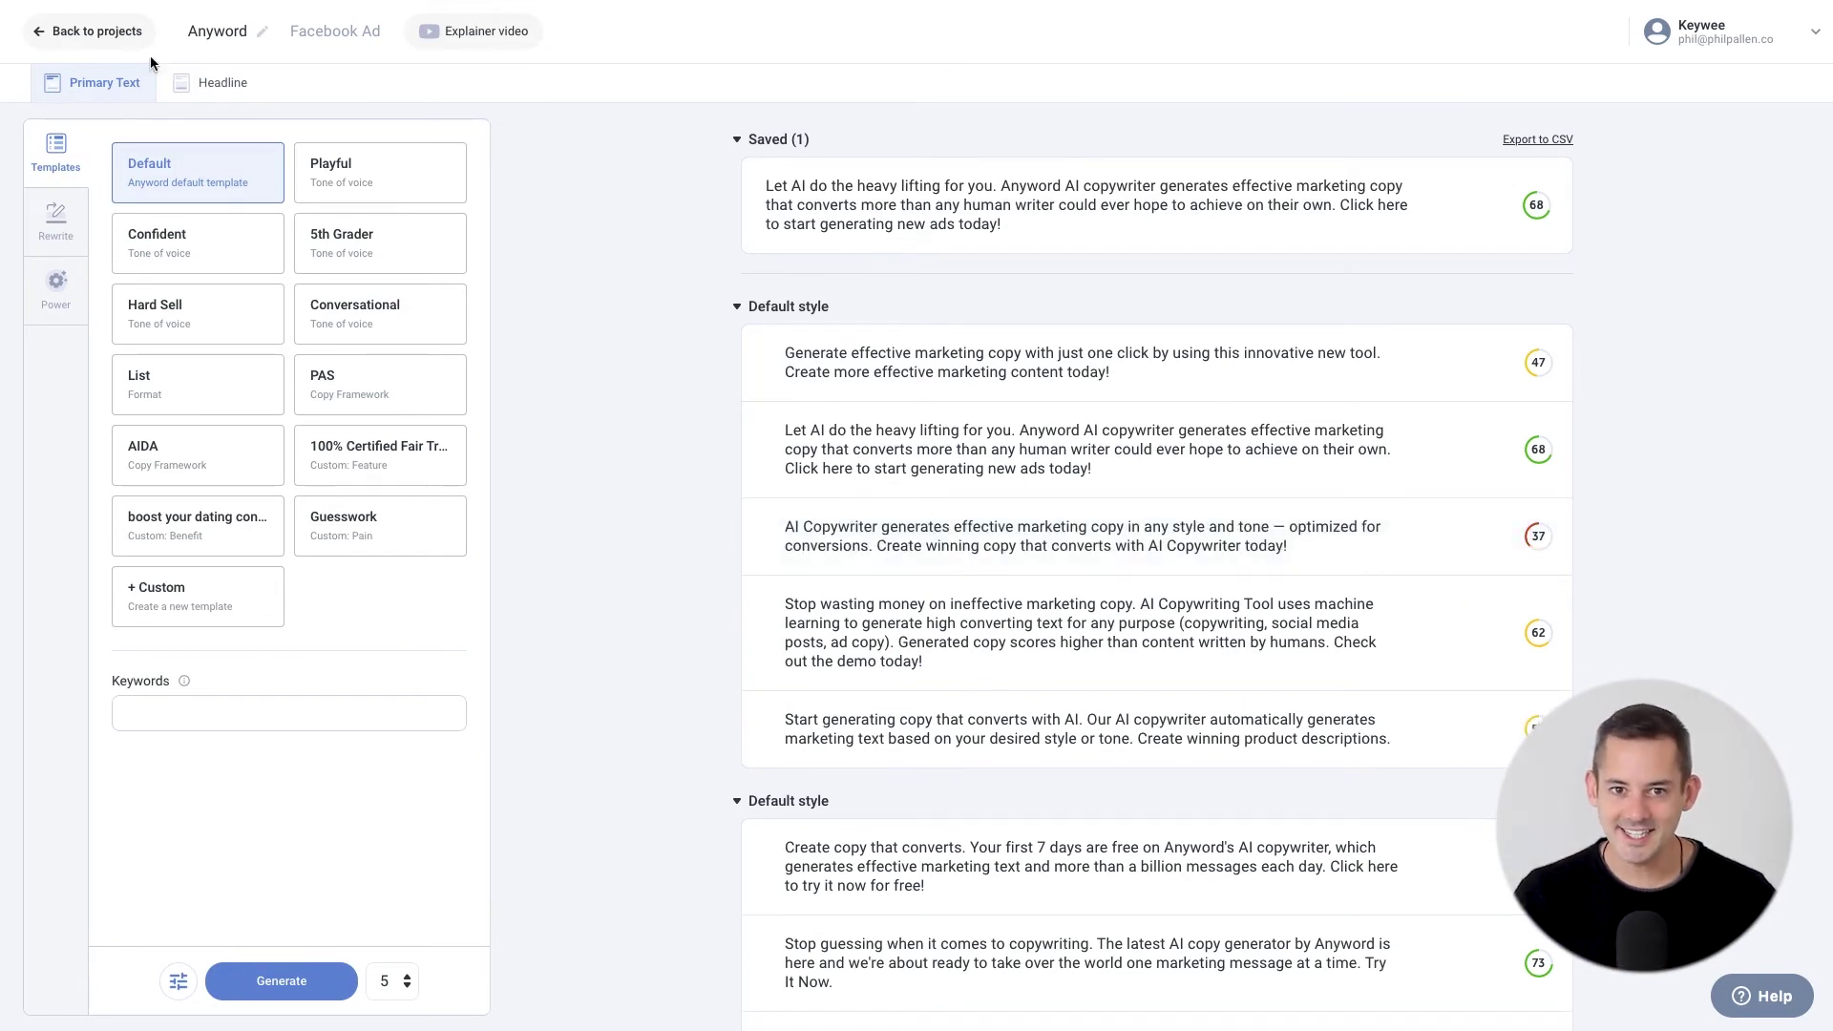
{"action": "left_click", "coordinate": [55, 222]}
- Score the sample ad text 'Your new online business is just a few', then import from Facebook
{"action": "left_click", "coordinate": [202, 212]}
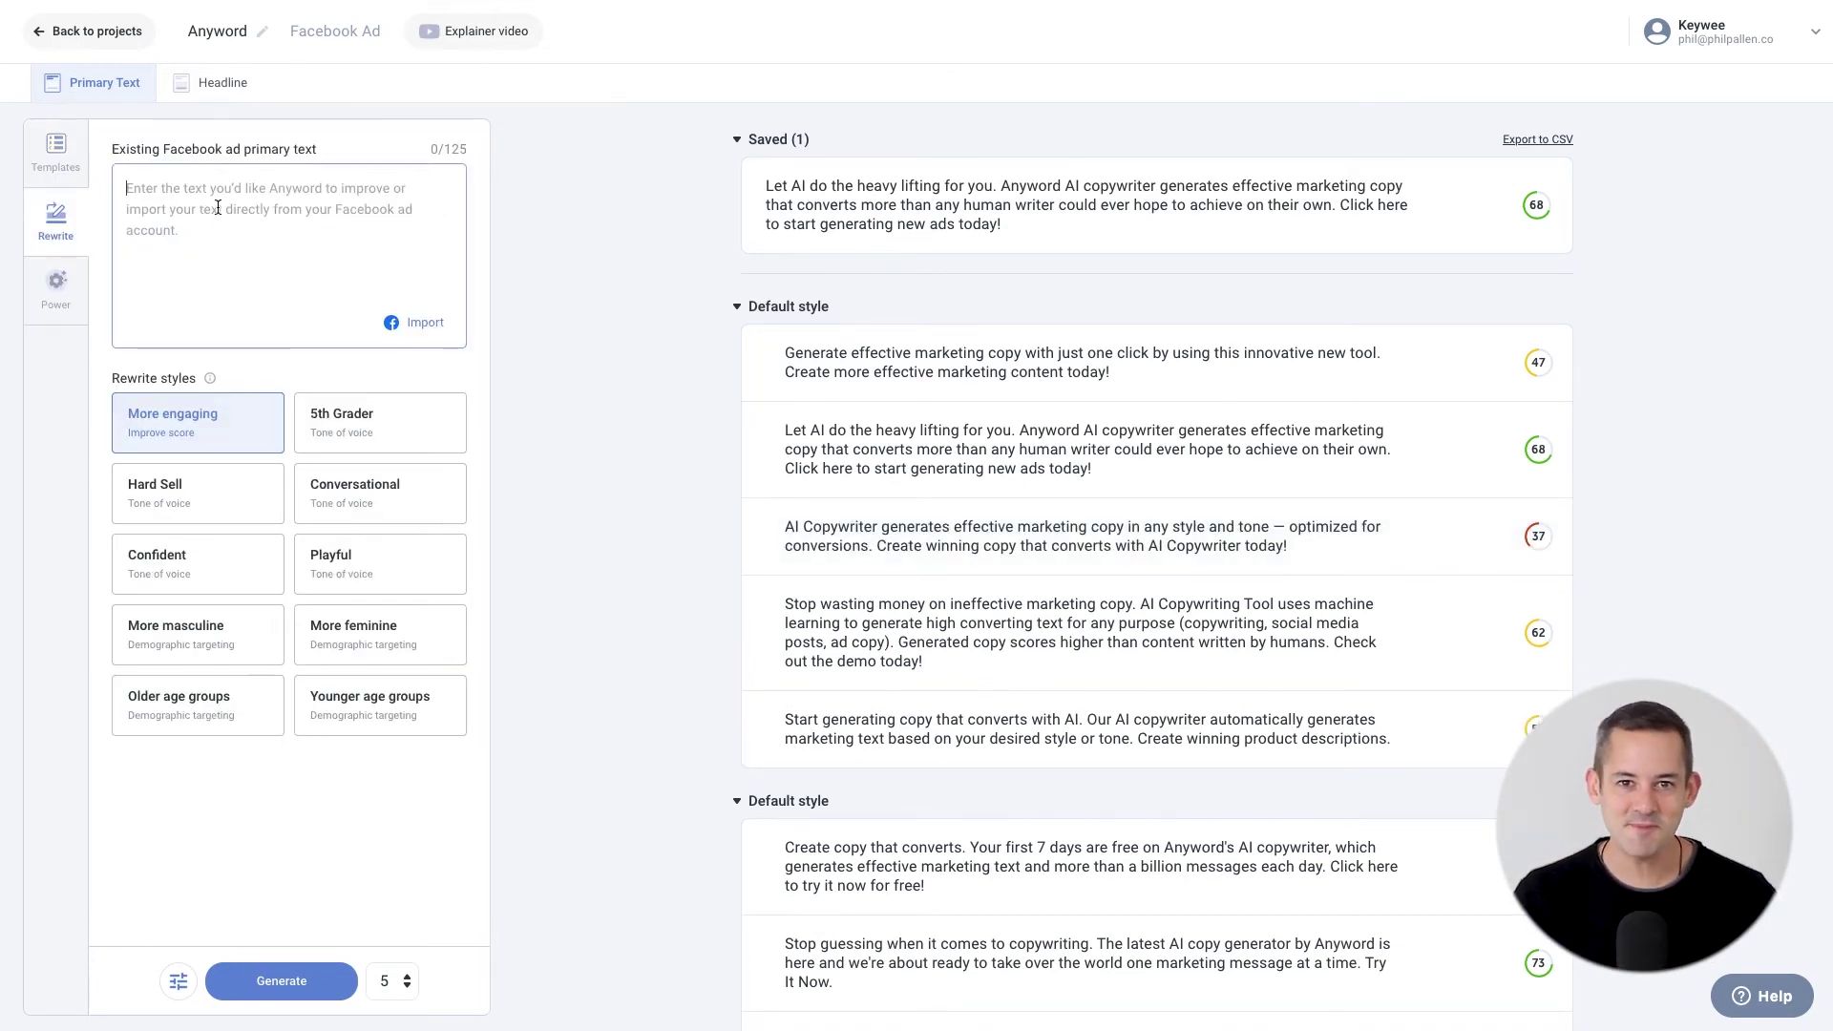
{"action": "type", "text": "Your new onlin"}
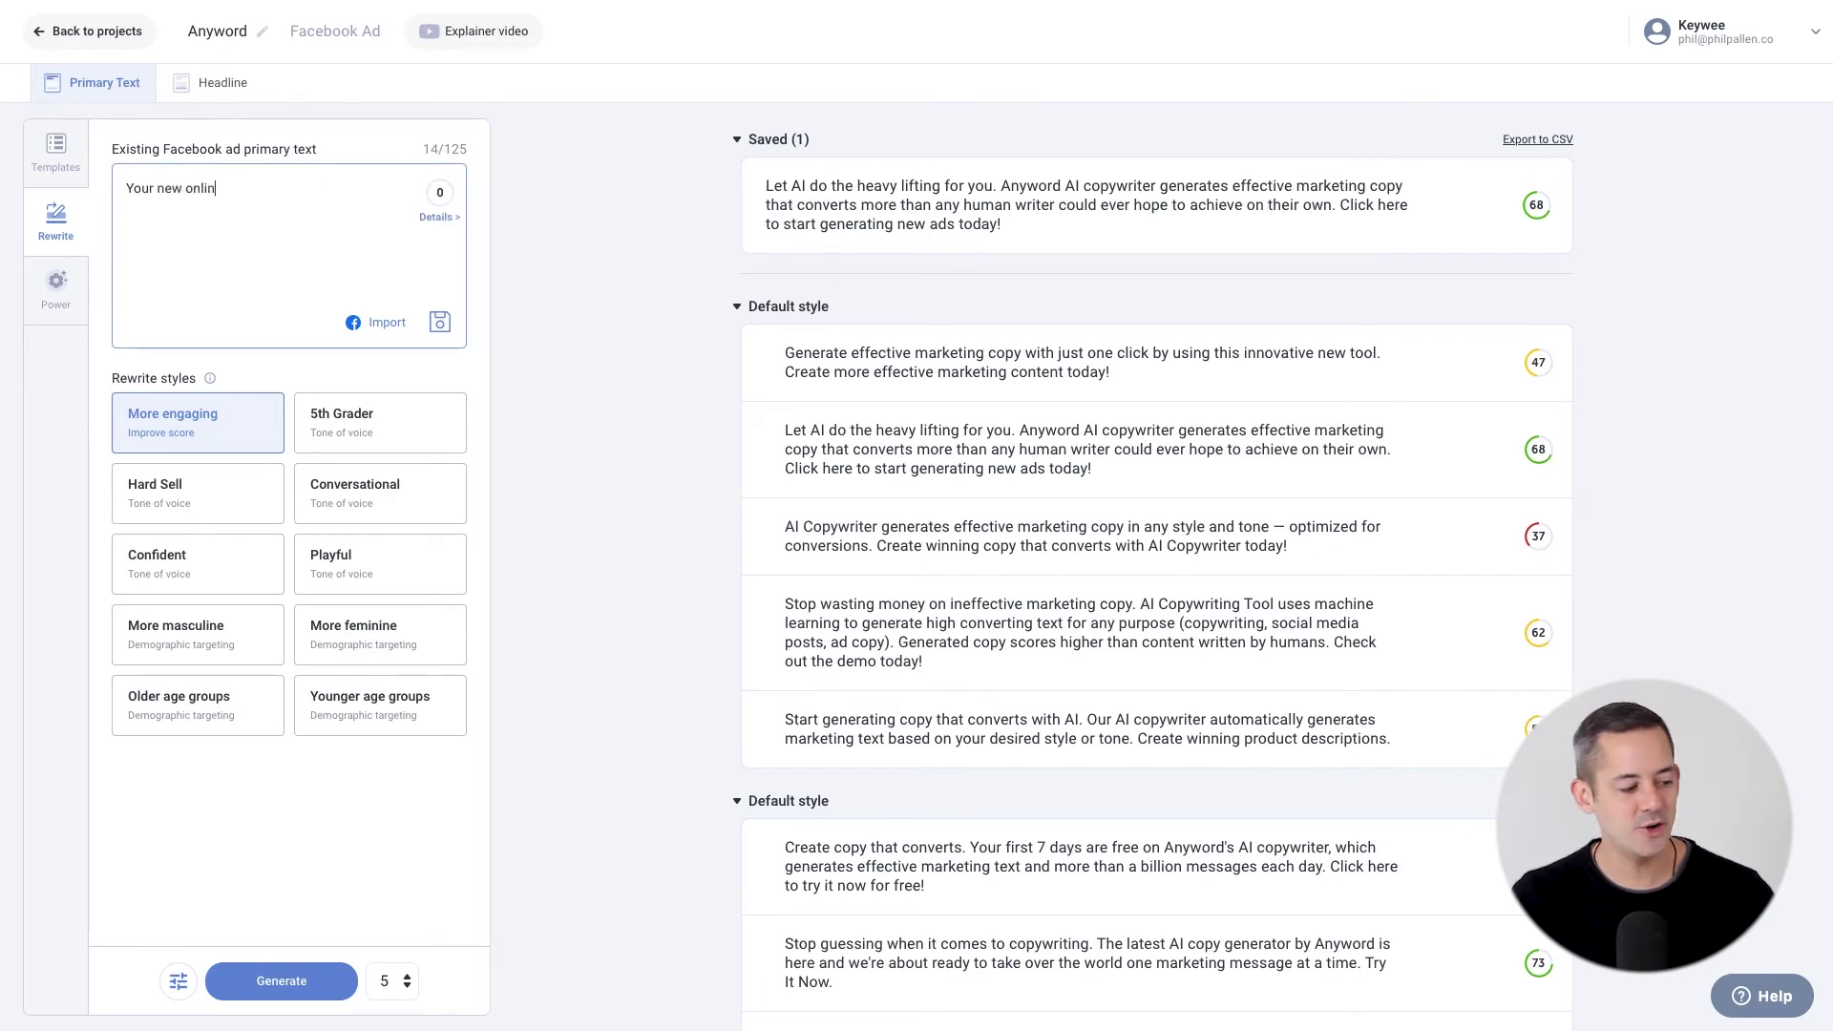
{"action": "type", "text": "e business is just a few clicks away."}
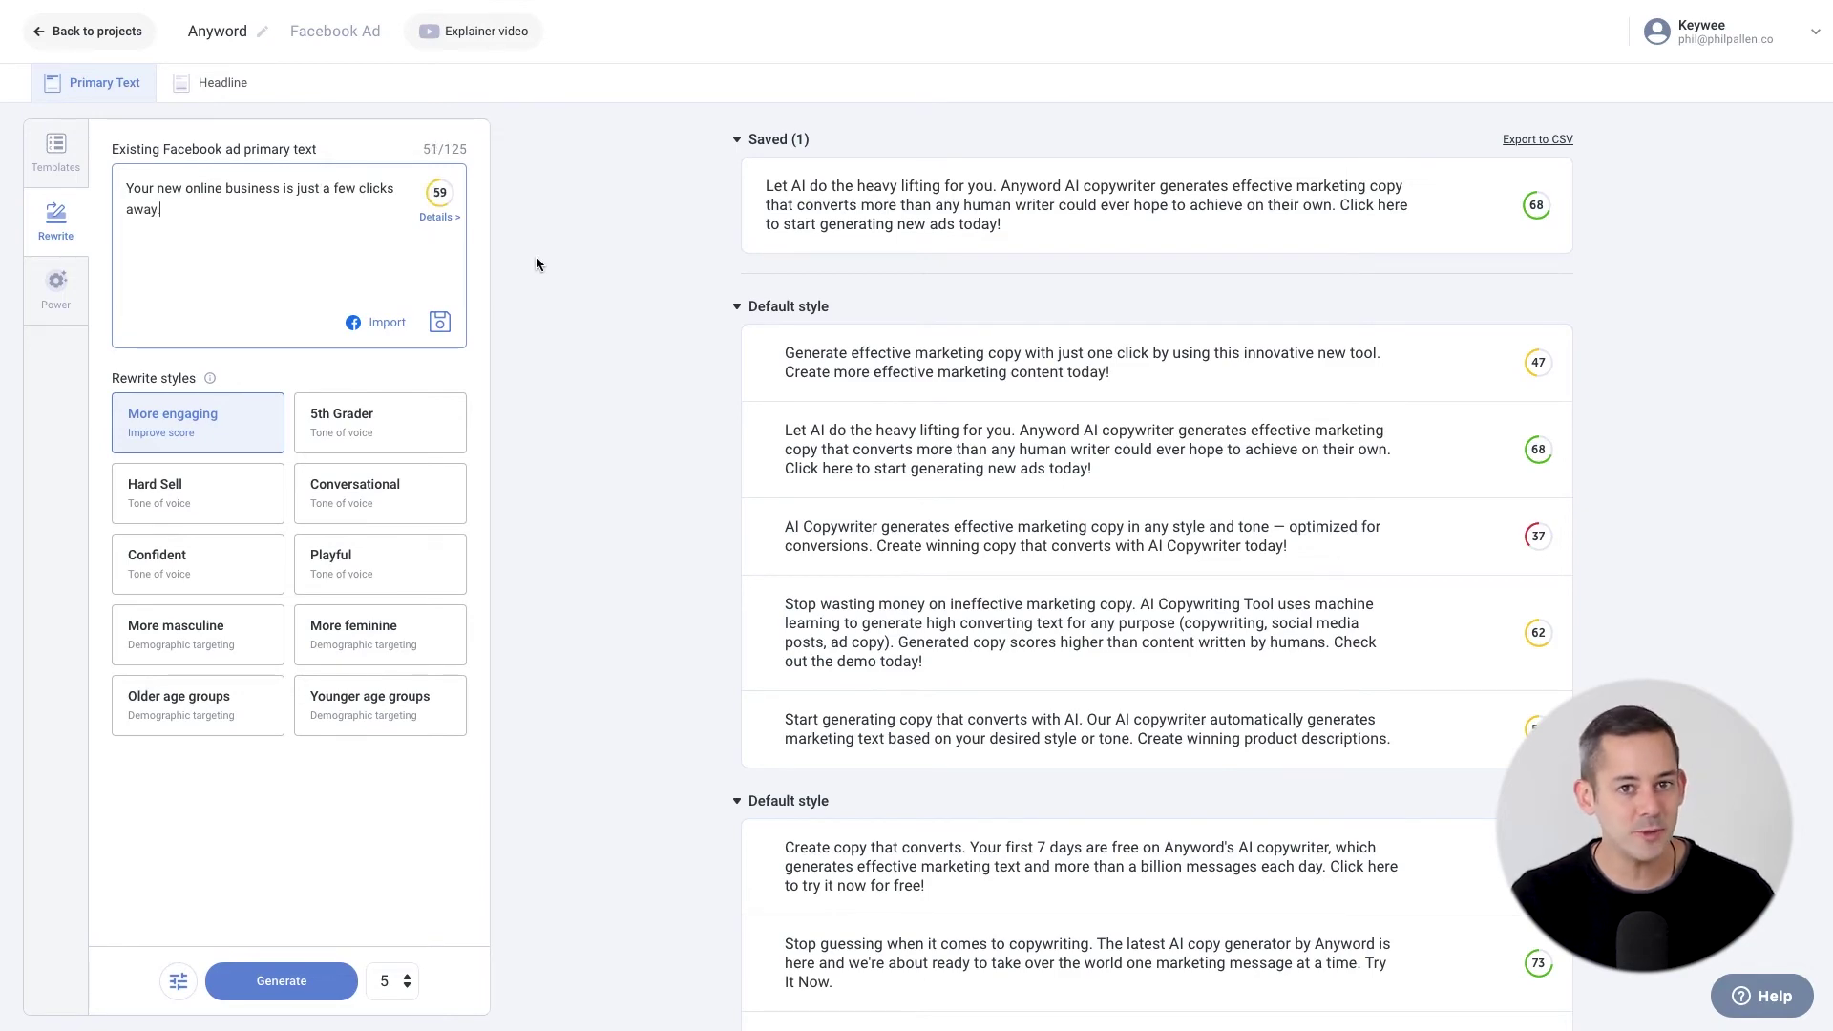
{"action": "left_click", "coordinate": [536, 258]}
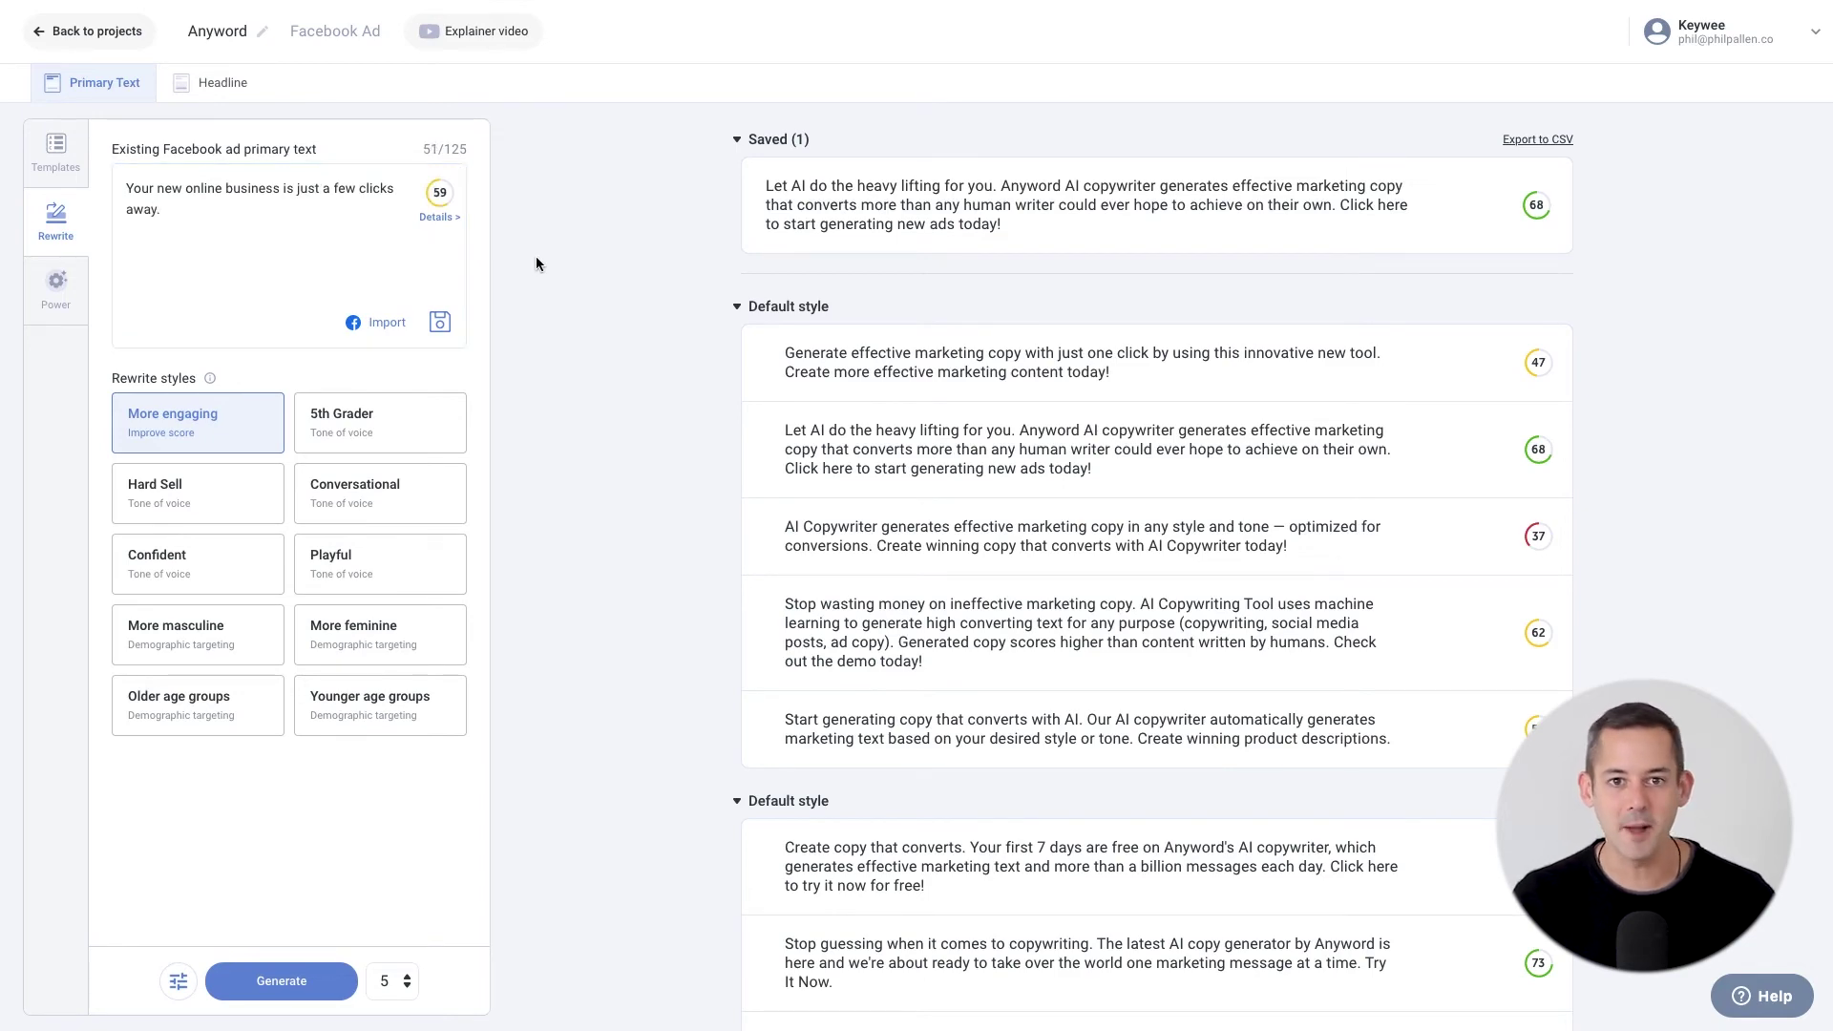
{"action": "left_click", "coordinate": [372, 327]}
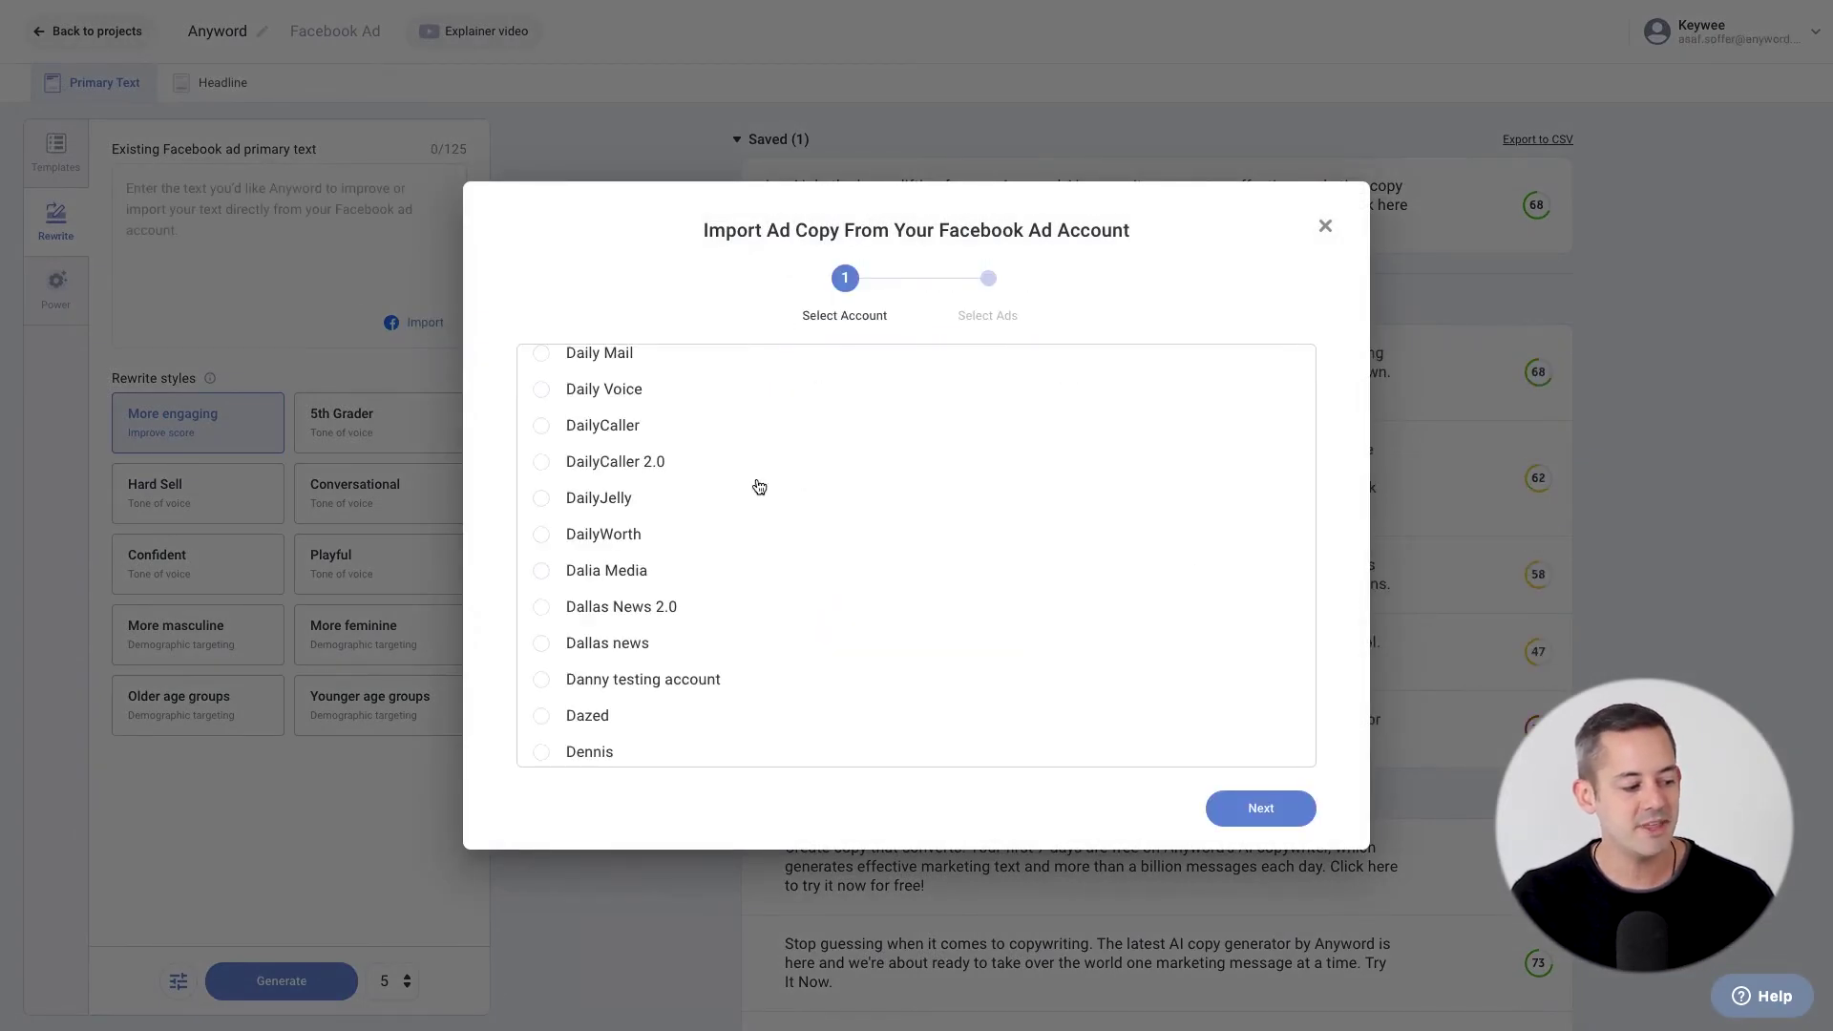
- Pick the ad account and import its top ad about 16 restaurants defining the Dallas dining scene
{"action": "left_click", "coordinate": [541, 607]}
{"action": "left_click", "coordinate": [1248, 807]}
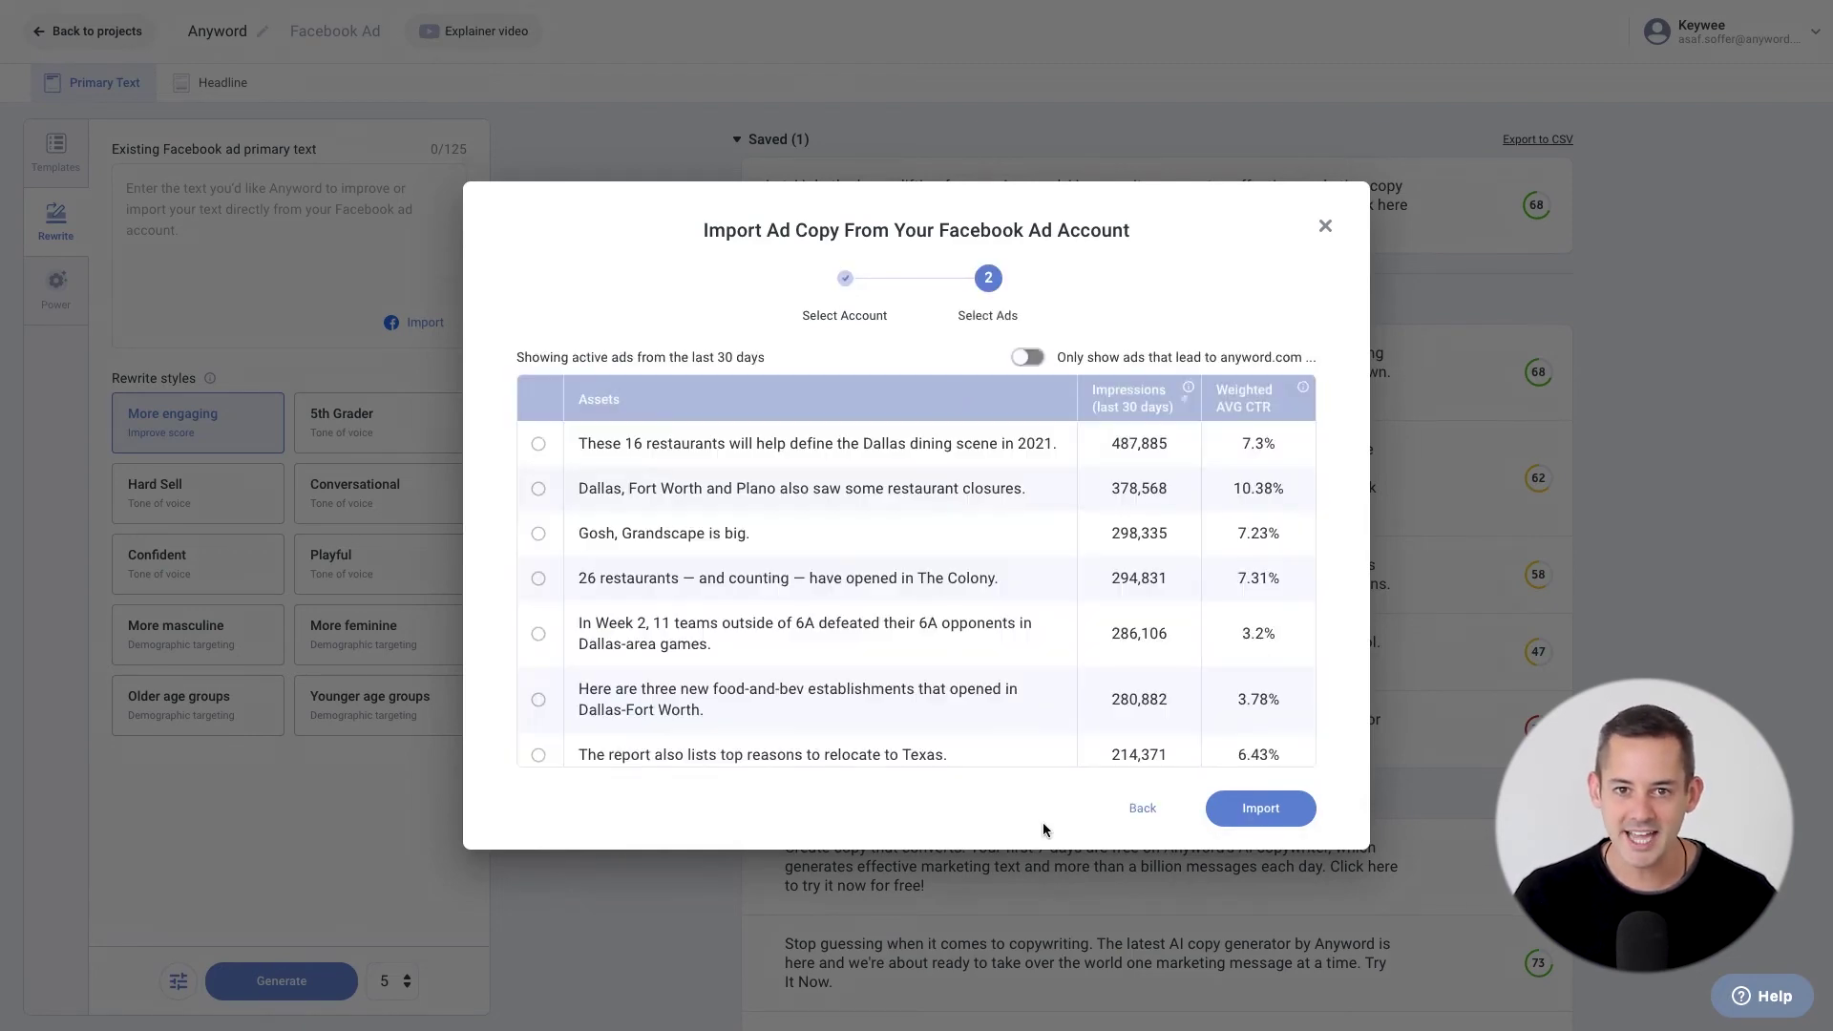
{"action": "scroll", "coordinate": [753, 665], "scroll_direction": "down", "scroll_amount": 10}
{"action": "scroll", "coordinate": [753, 665], "scroll_direction": "down", "scroll_amount": 5}
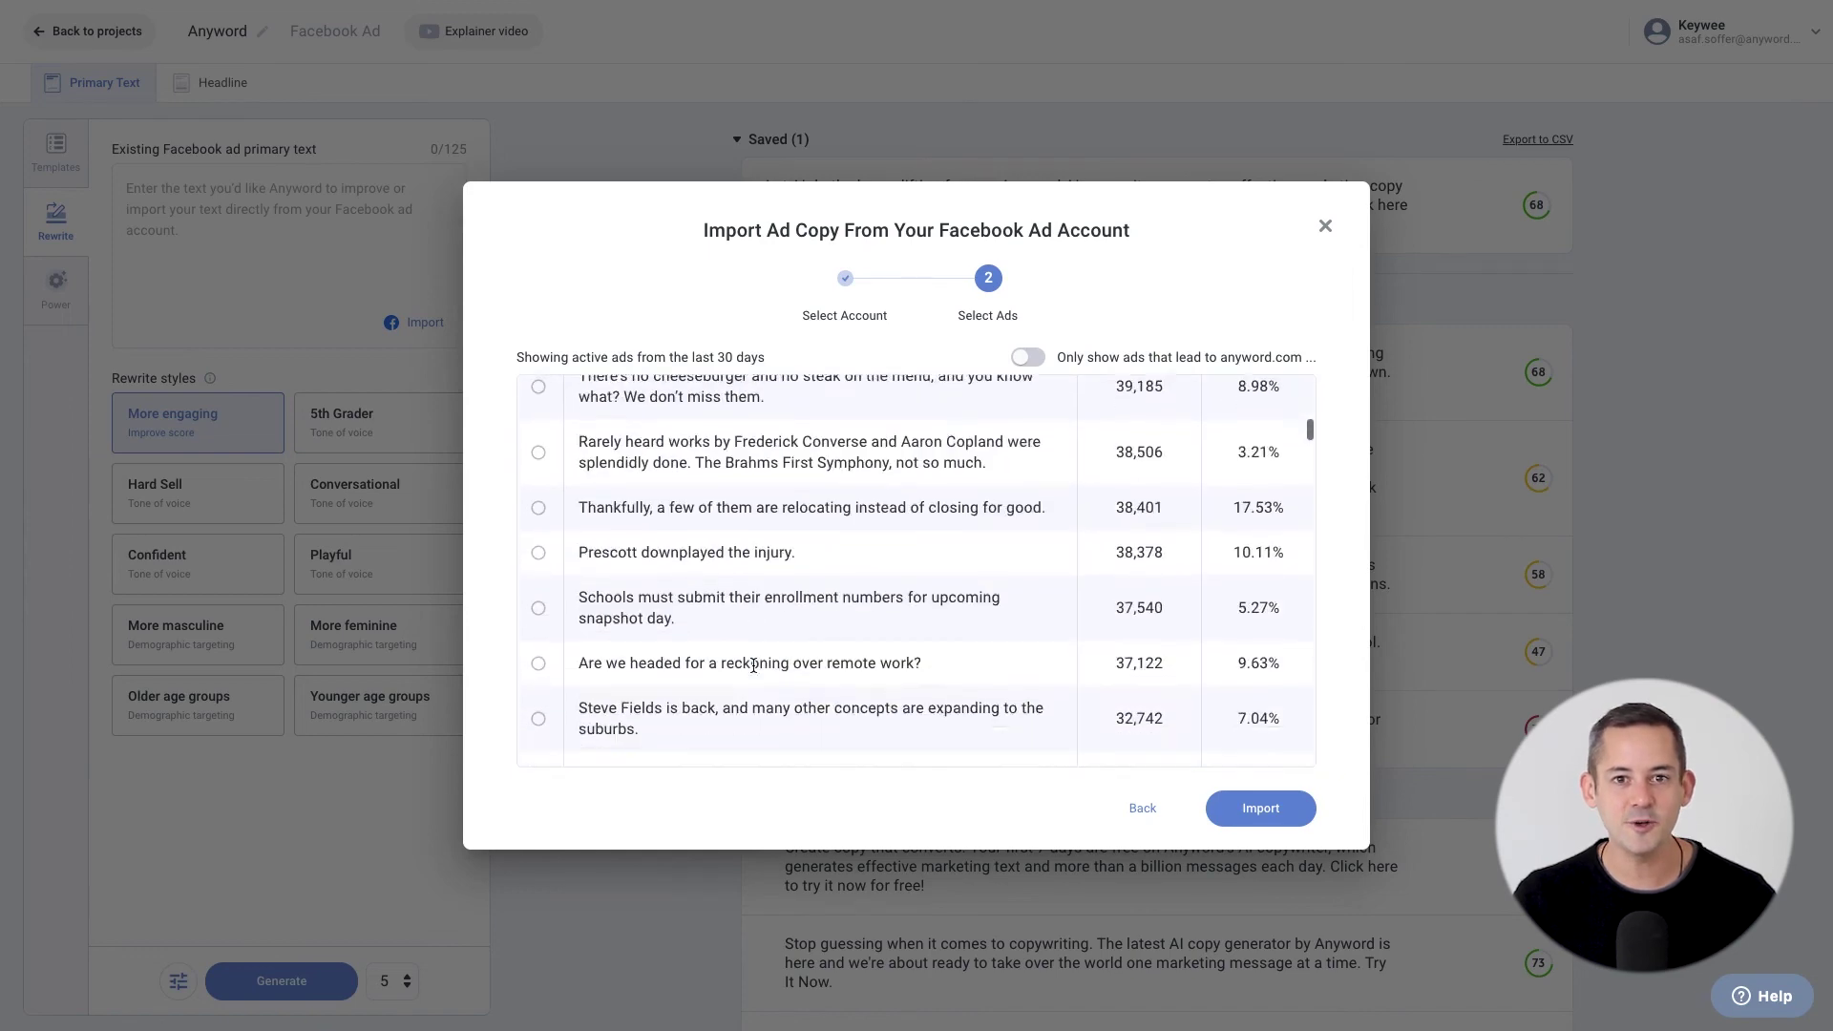
{"action": "scroll", "coordinate": [859, 592], "scroll_direction": "up", "scroll_amount": 15}
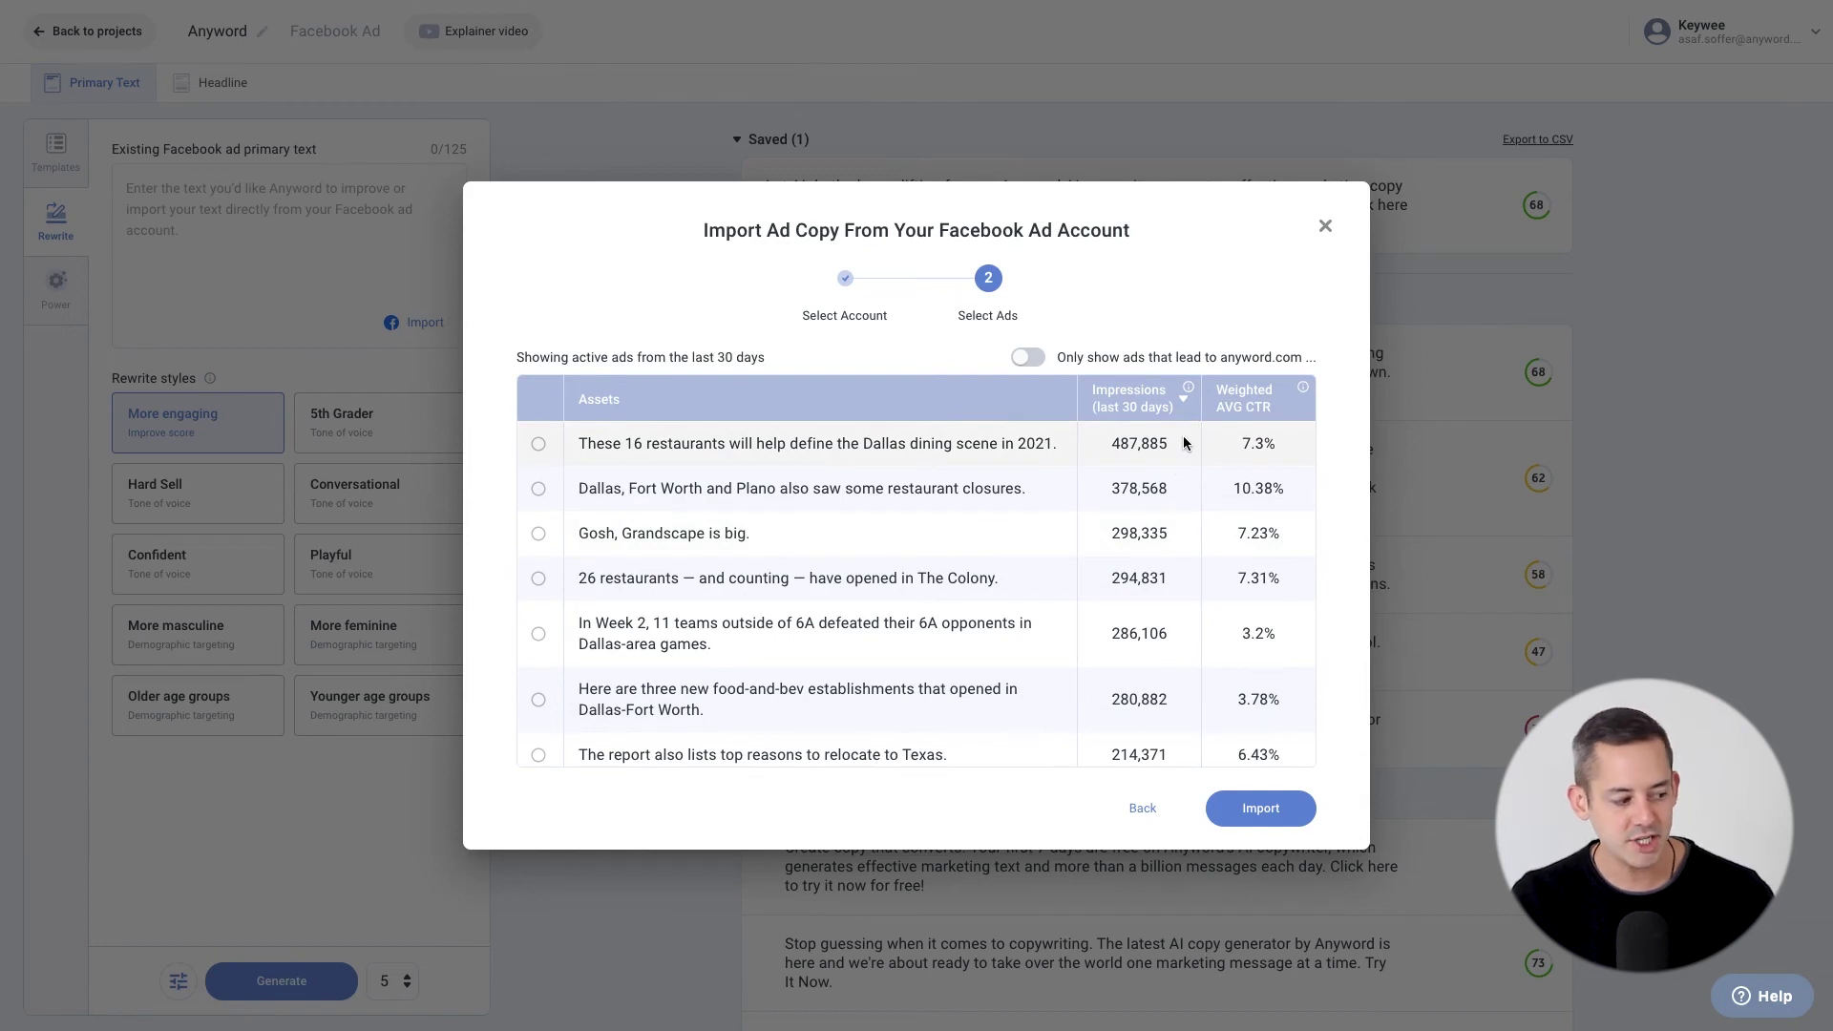
{"action": "left_click", "coordinate": [538, 444]}
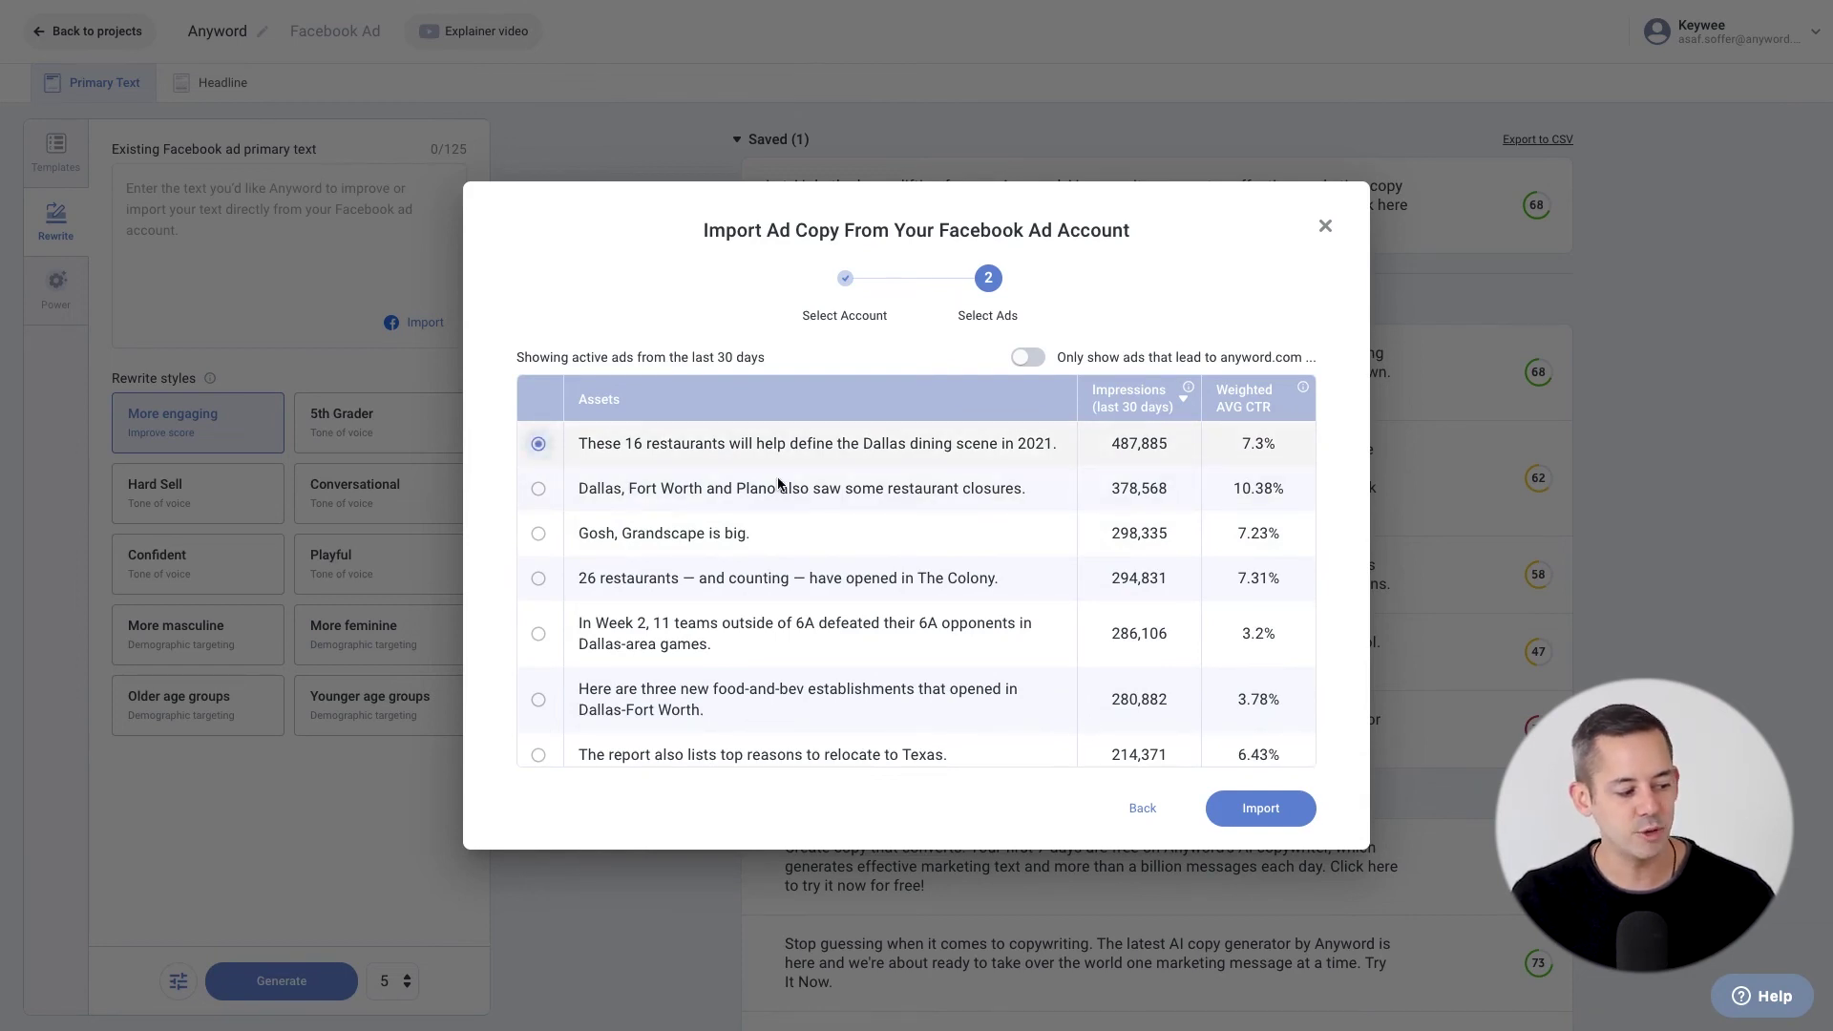
{"action": "scroll", "coordinate": [1194, 506], "scroll_direction": "down", "scroll_amount": 4}
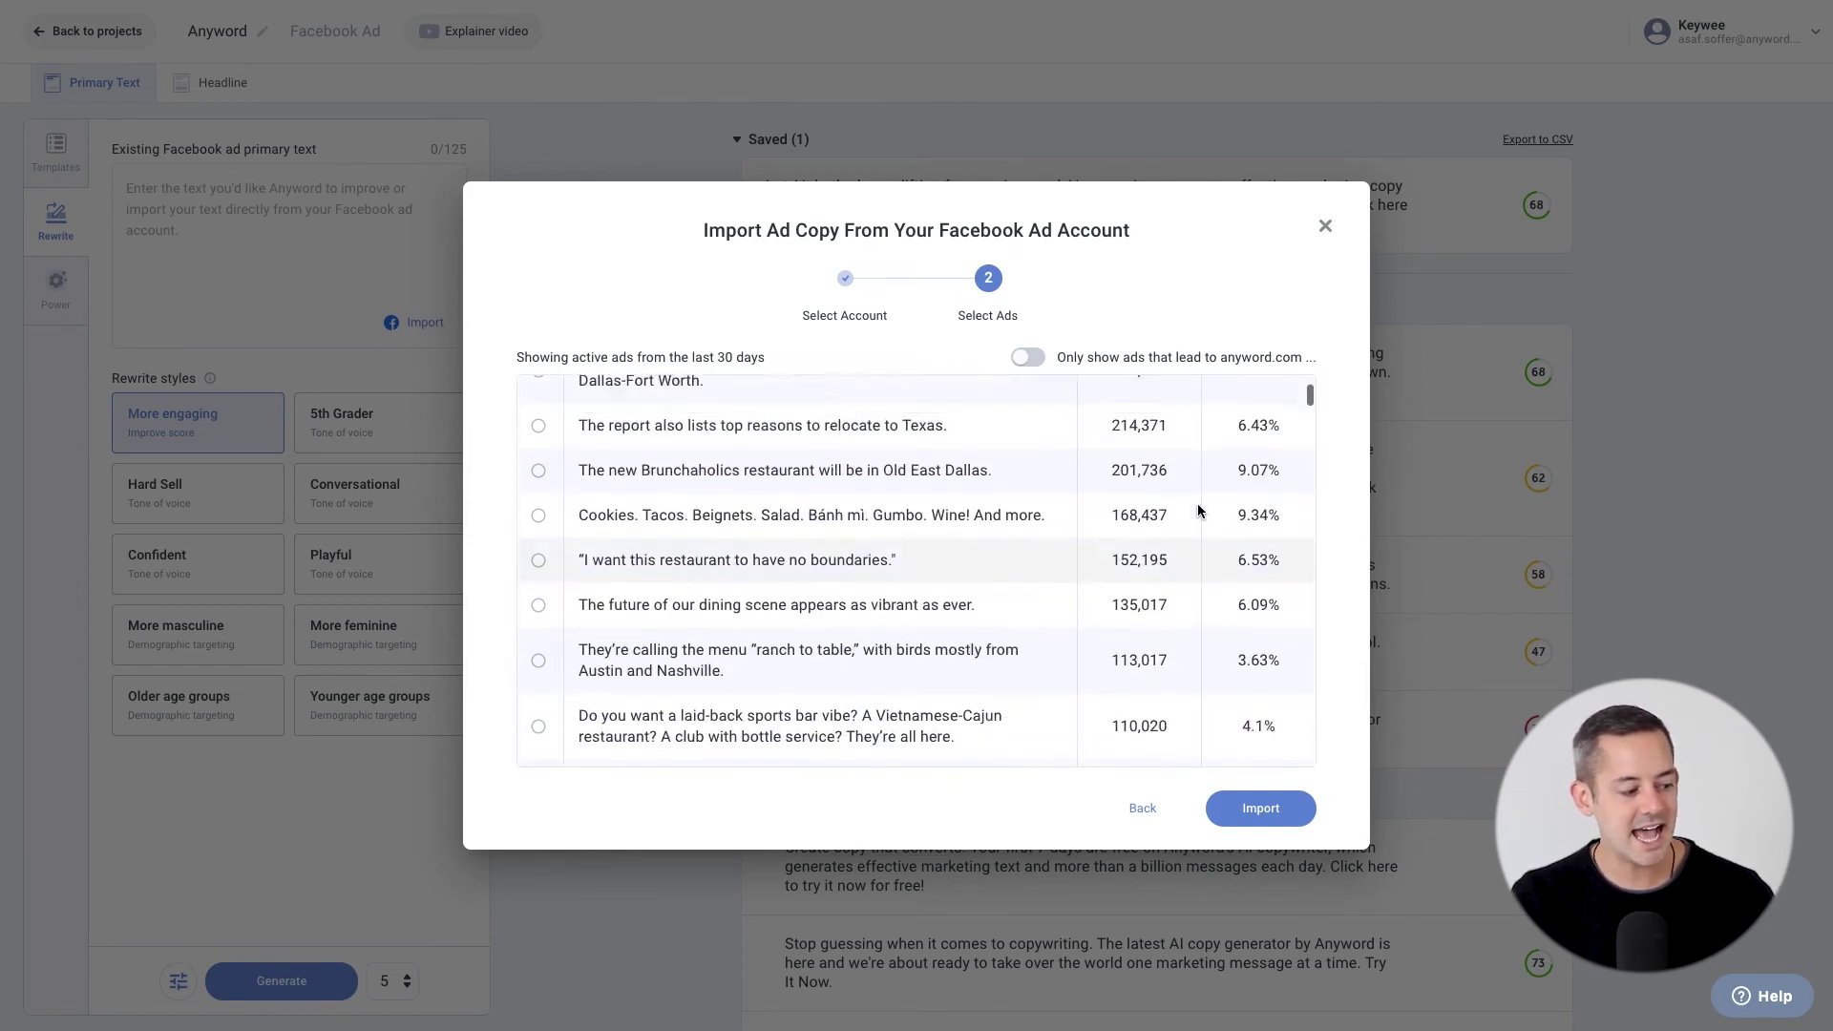
{"action": "scroll", "coordinate": [1196, 511], "scroll_direction": "up", "scroll_amount": 4}
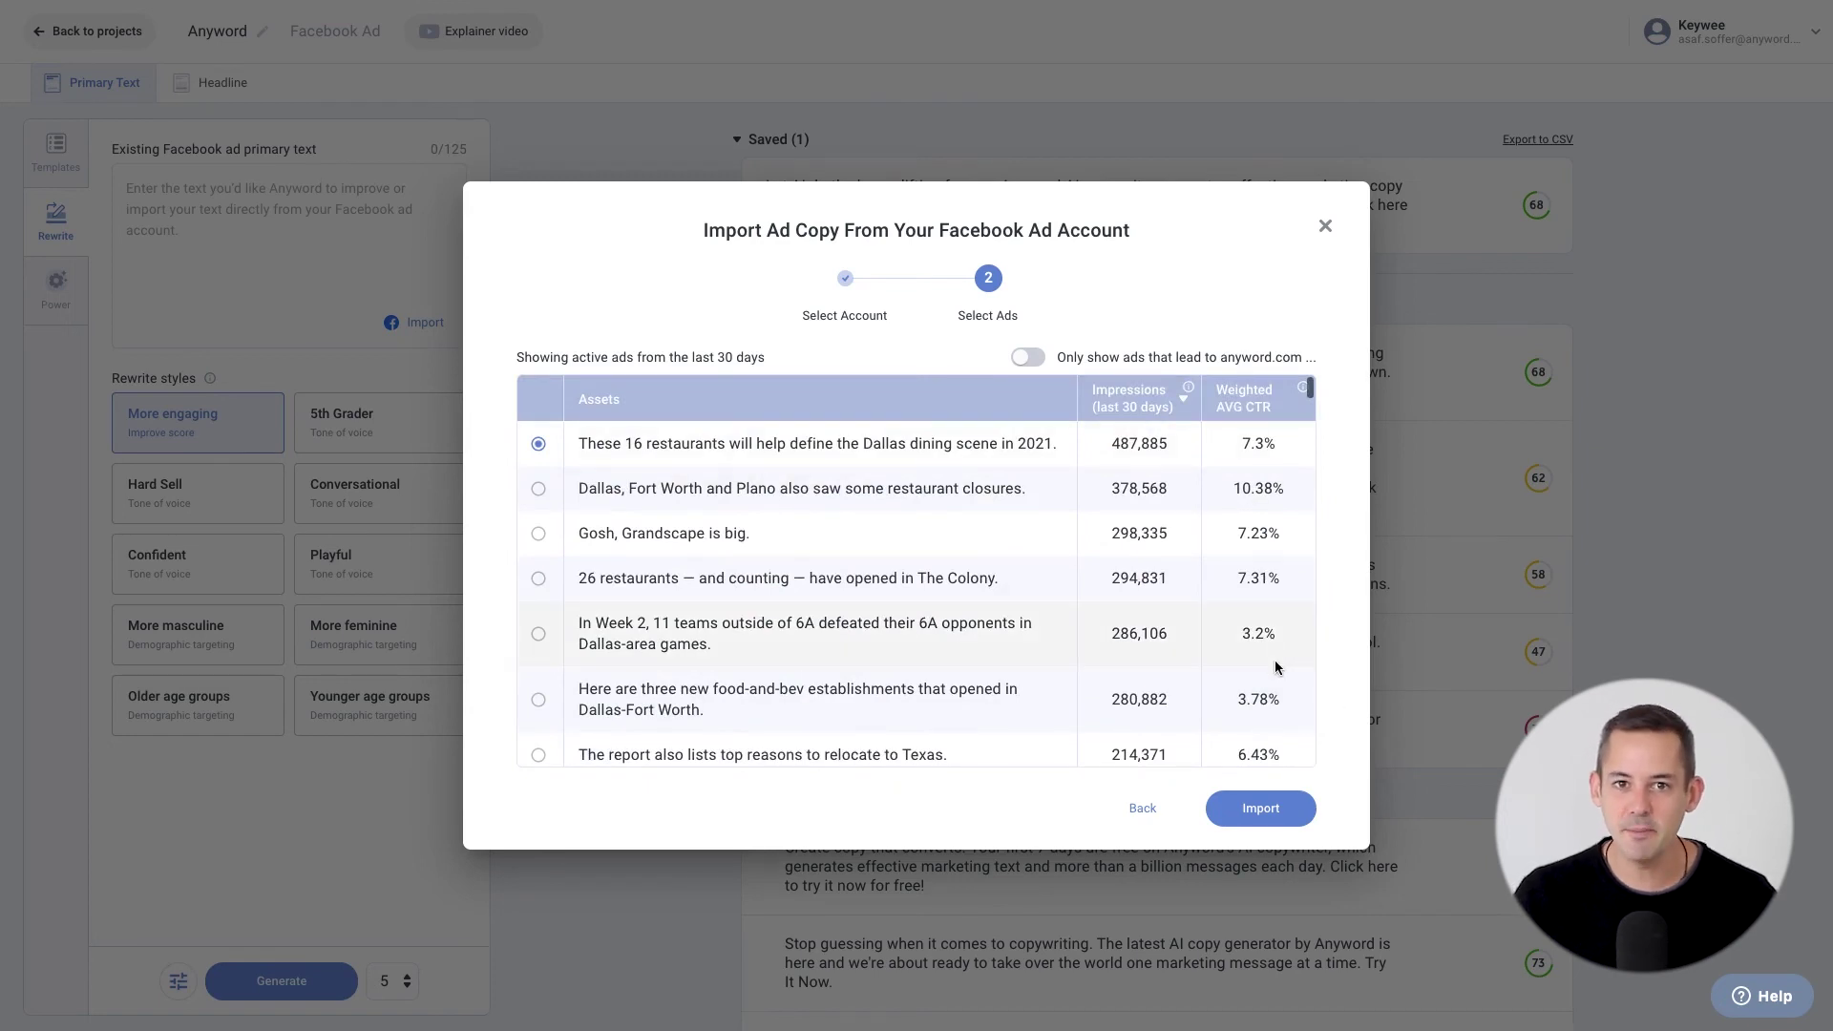
{"action": "left_click", "coordinate": [1265, 810]}
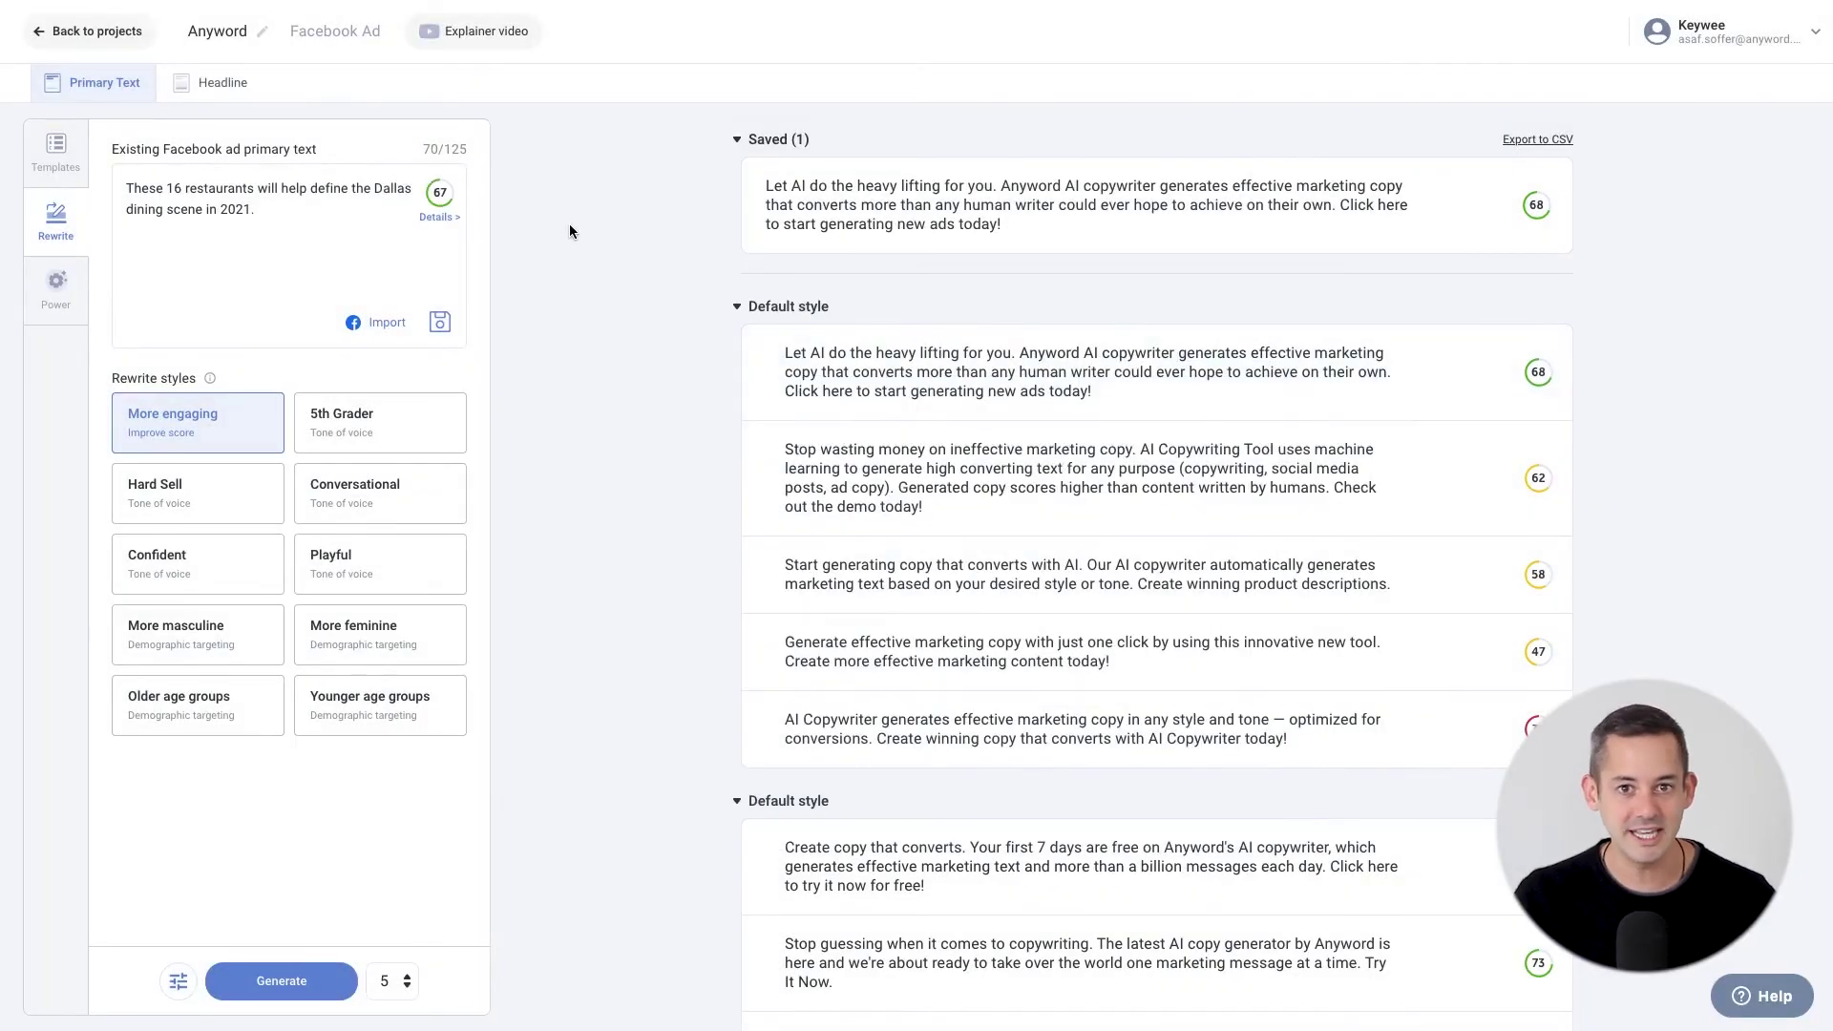
- View the ad's score details, test prefixing 'Are you depressed?', then remove it and close details
{"action": "left_click", "coordinate": [442, 216]}
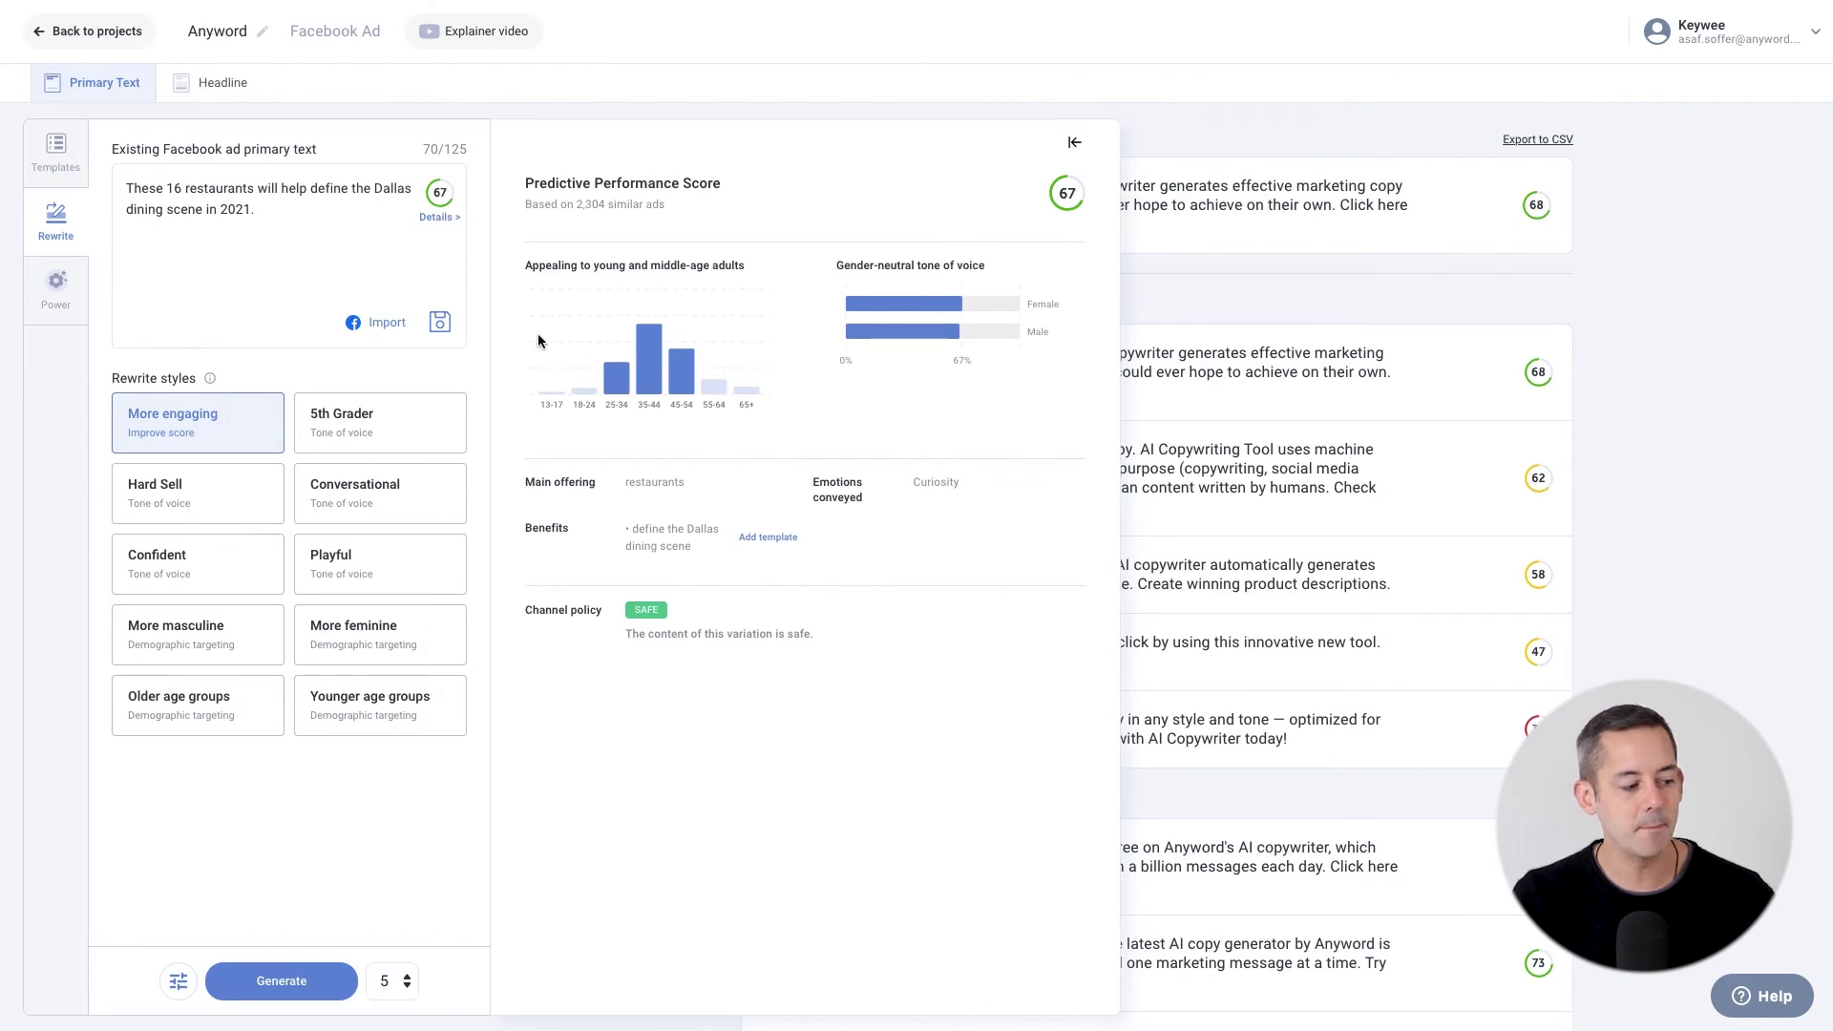
{"action": "left_click", "coordinate": [126, 188]}
{"action": "type", "text": "Are you depressed"}
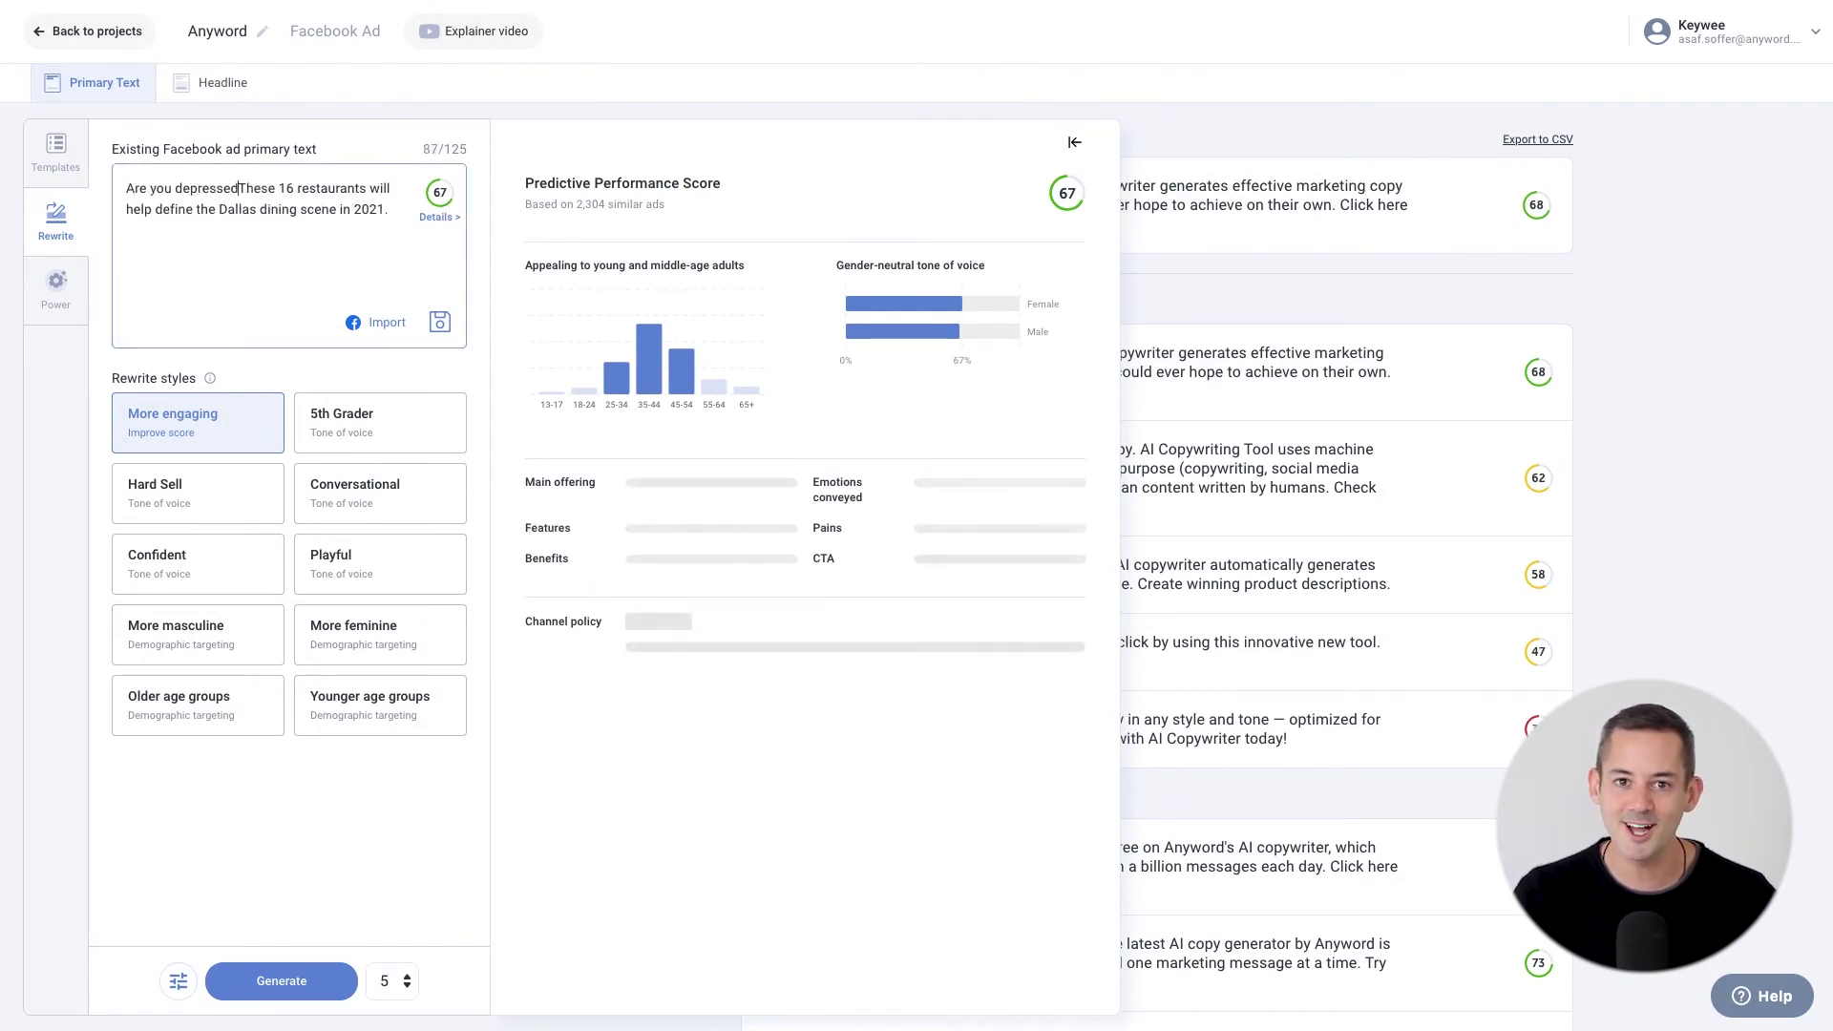
{"action": "type", "text": "?"}
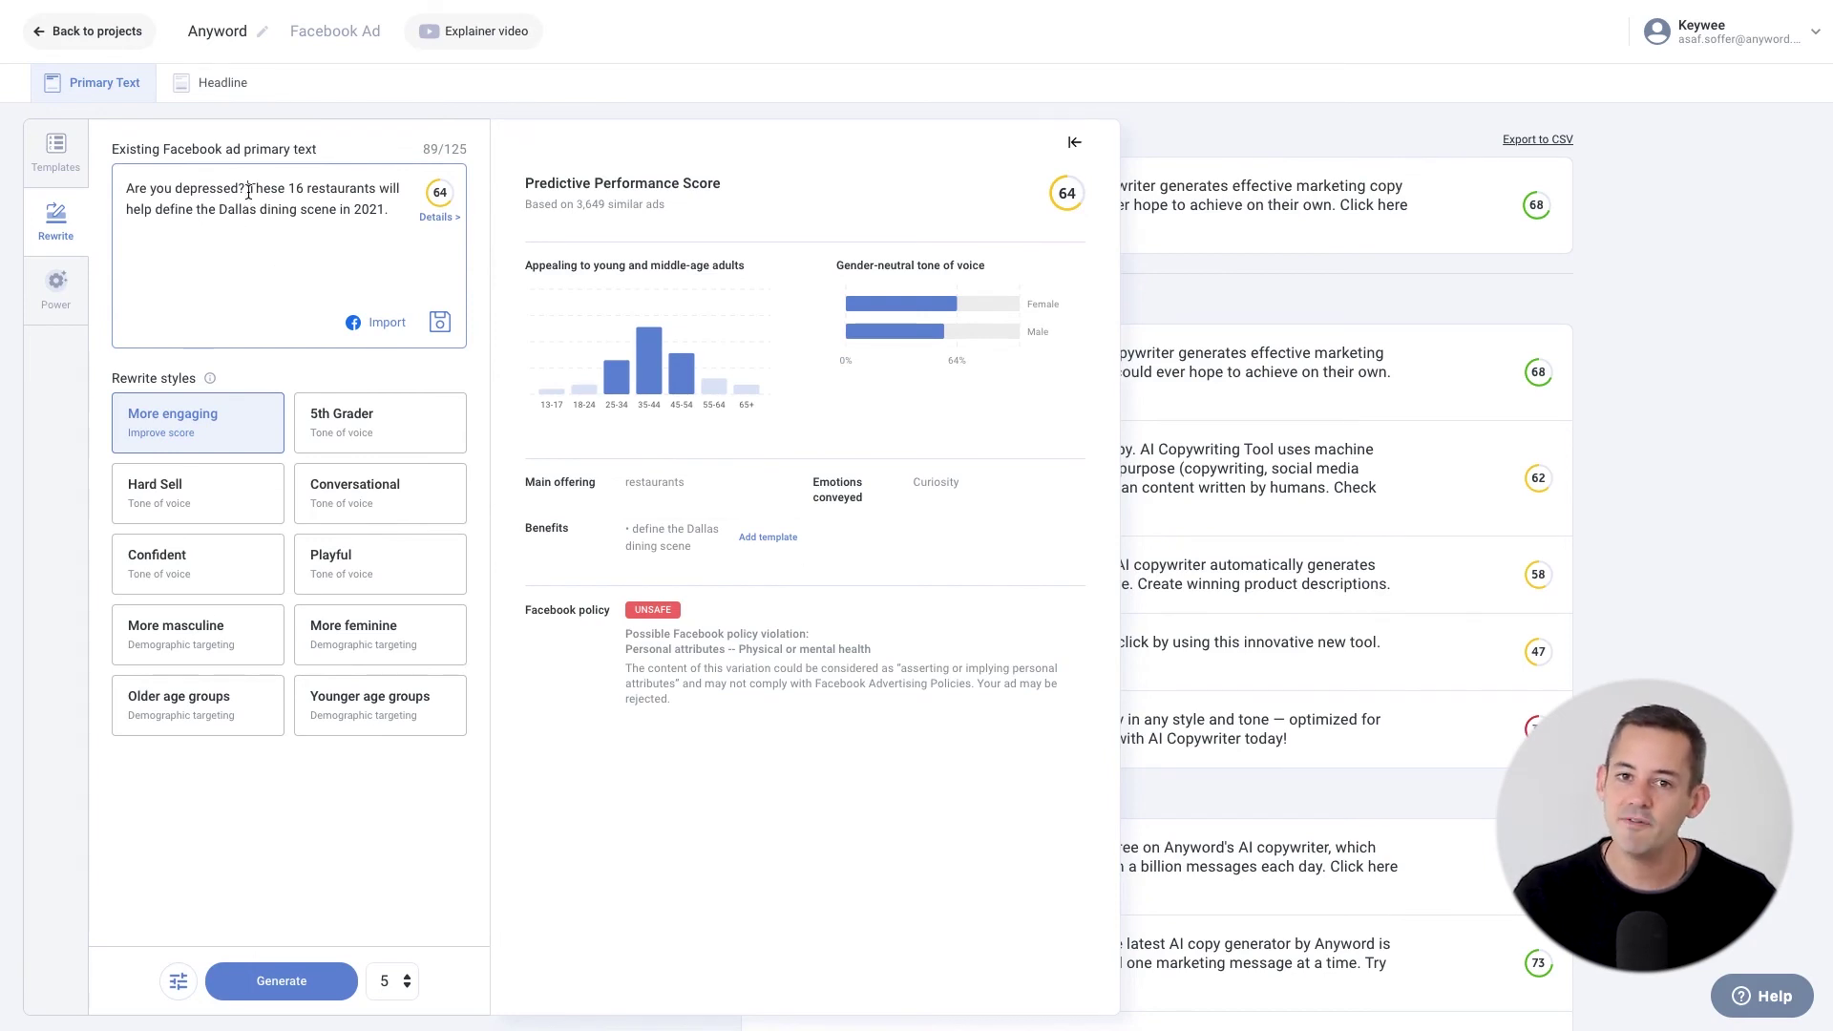
{"action": "left_click_drag", "start_coordinate": [248, 191], "coordinate": [126, 189]}
{"action": "key", "text": "BackSpace"}
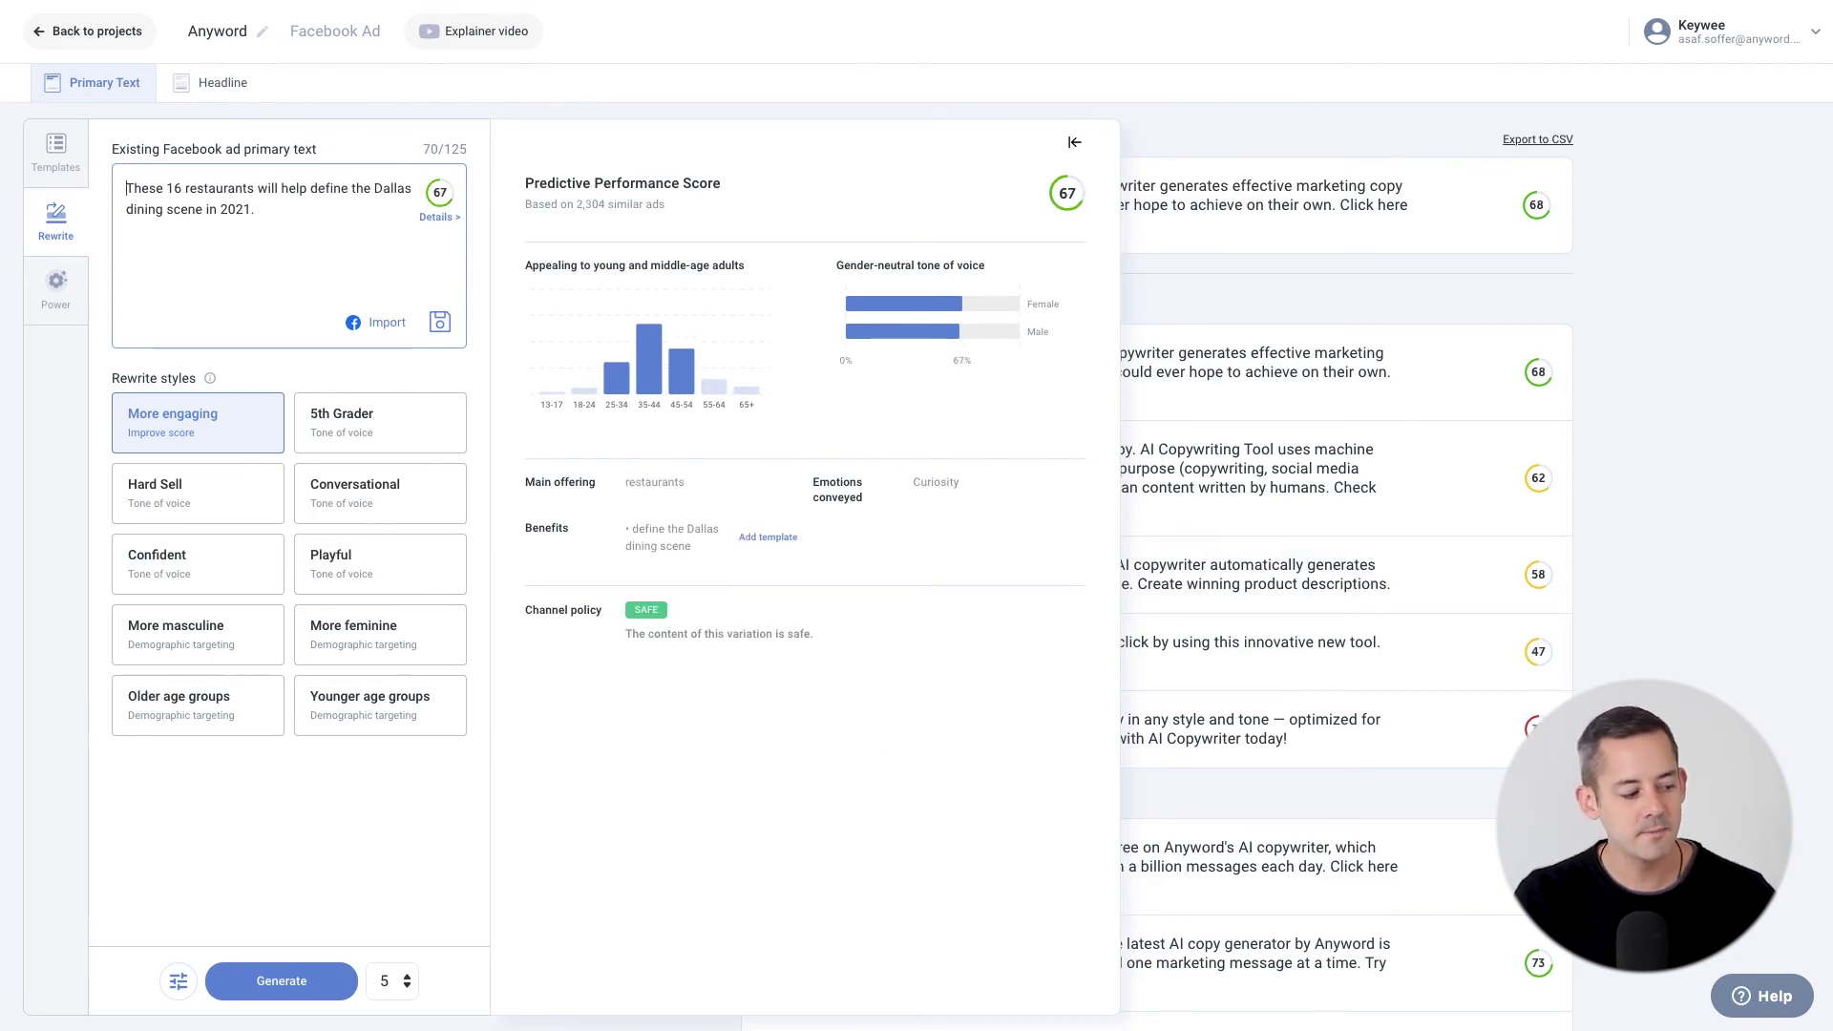
{"action": "left_click", "coordinate": [703, 691]}
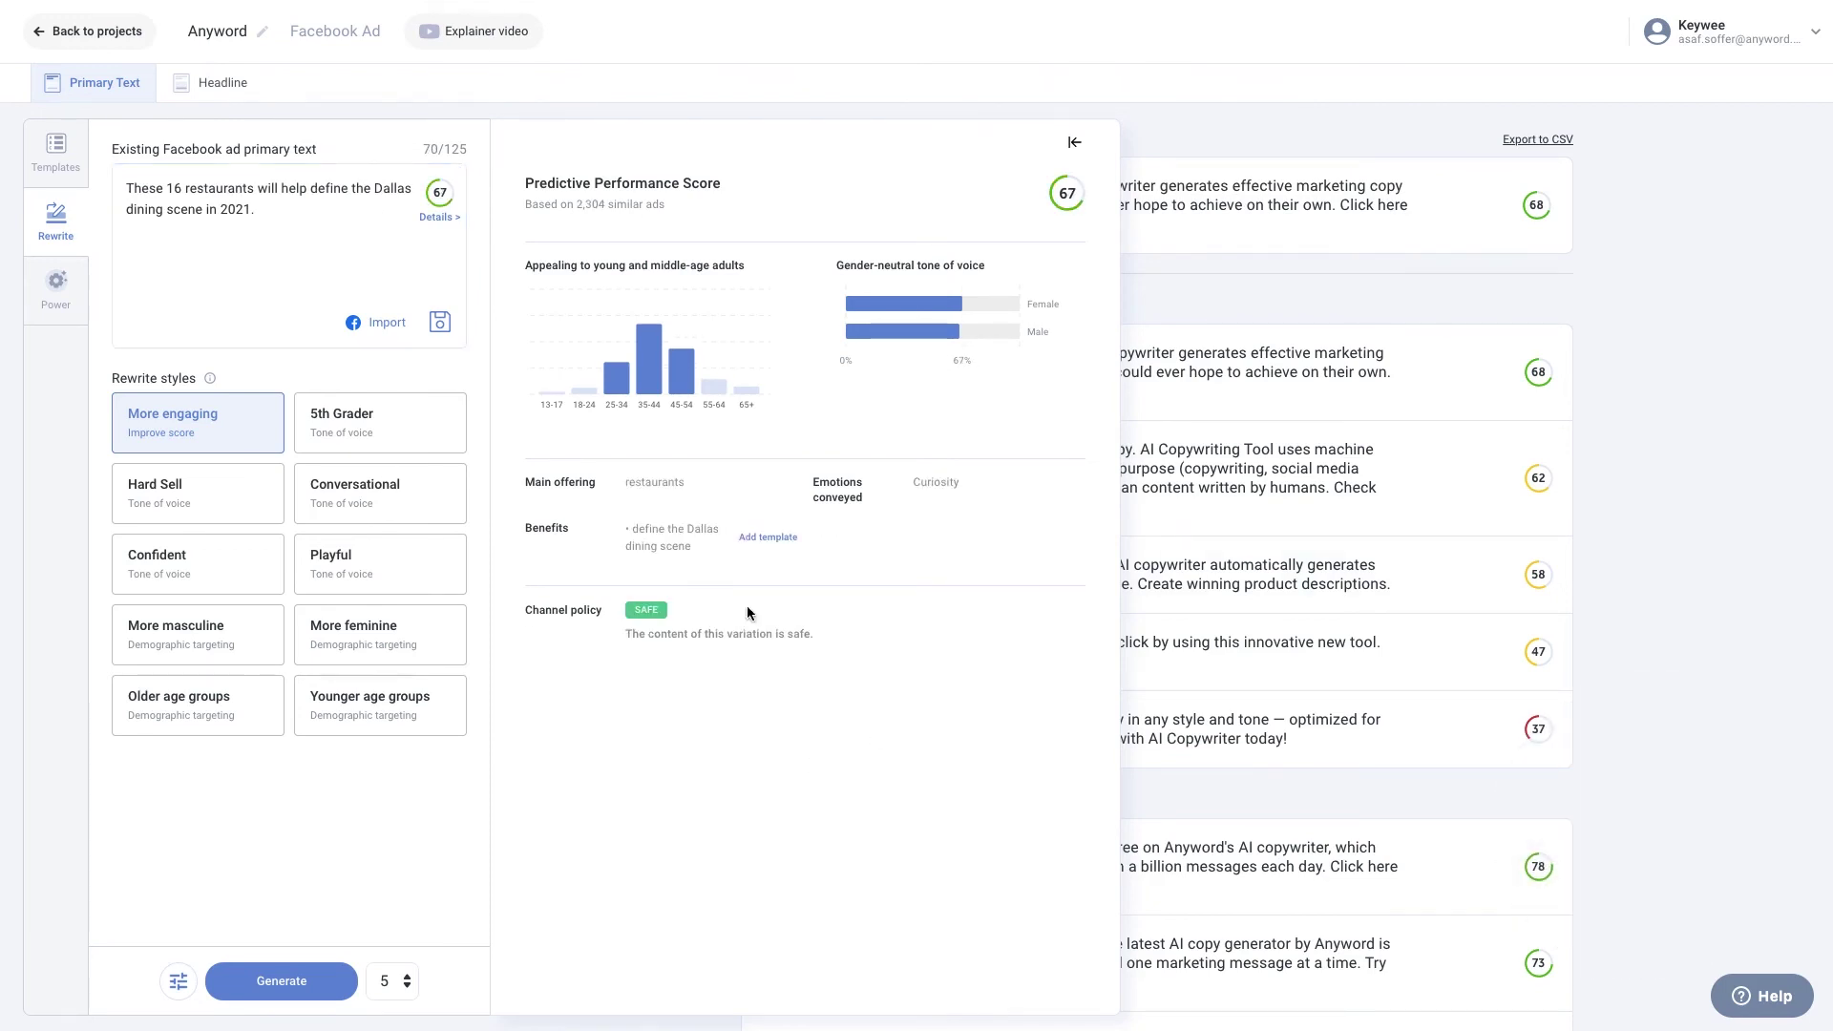
{"action": "left_click", "coordinate": [1073, 145]}
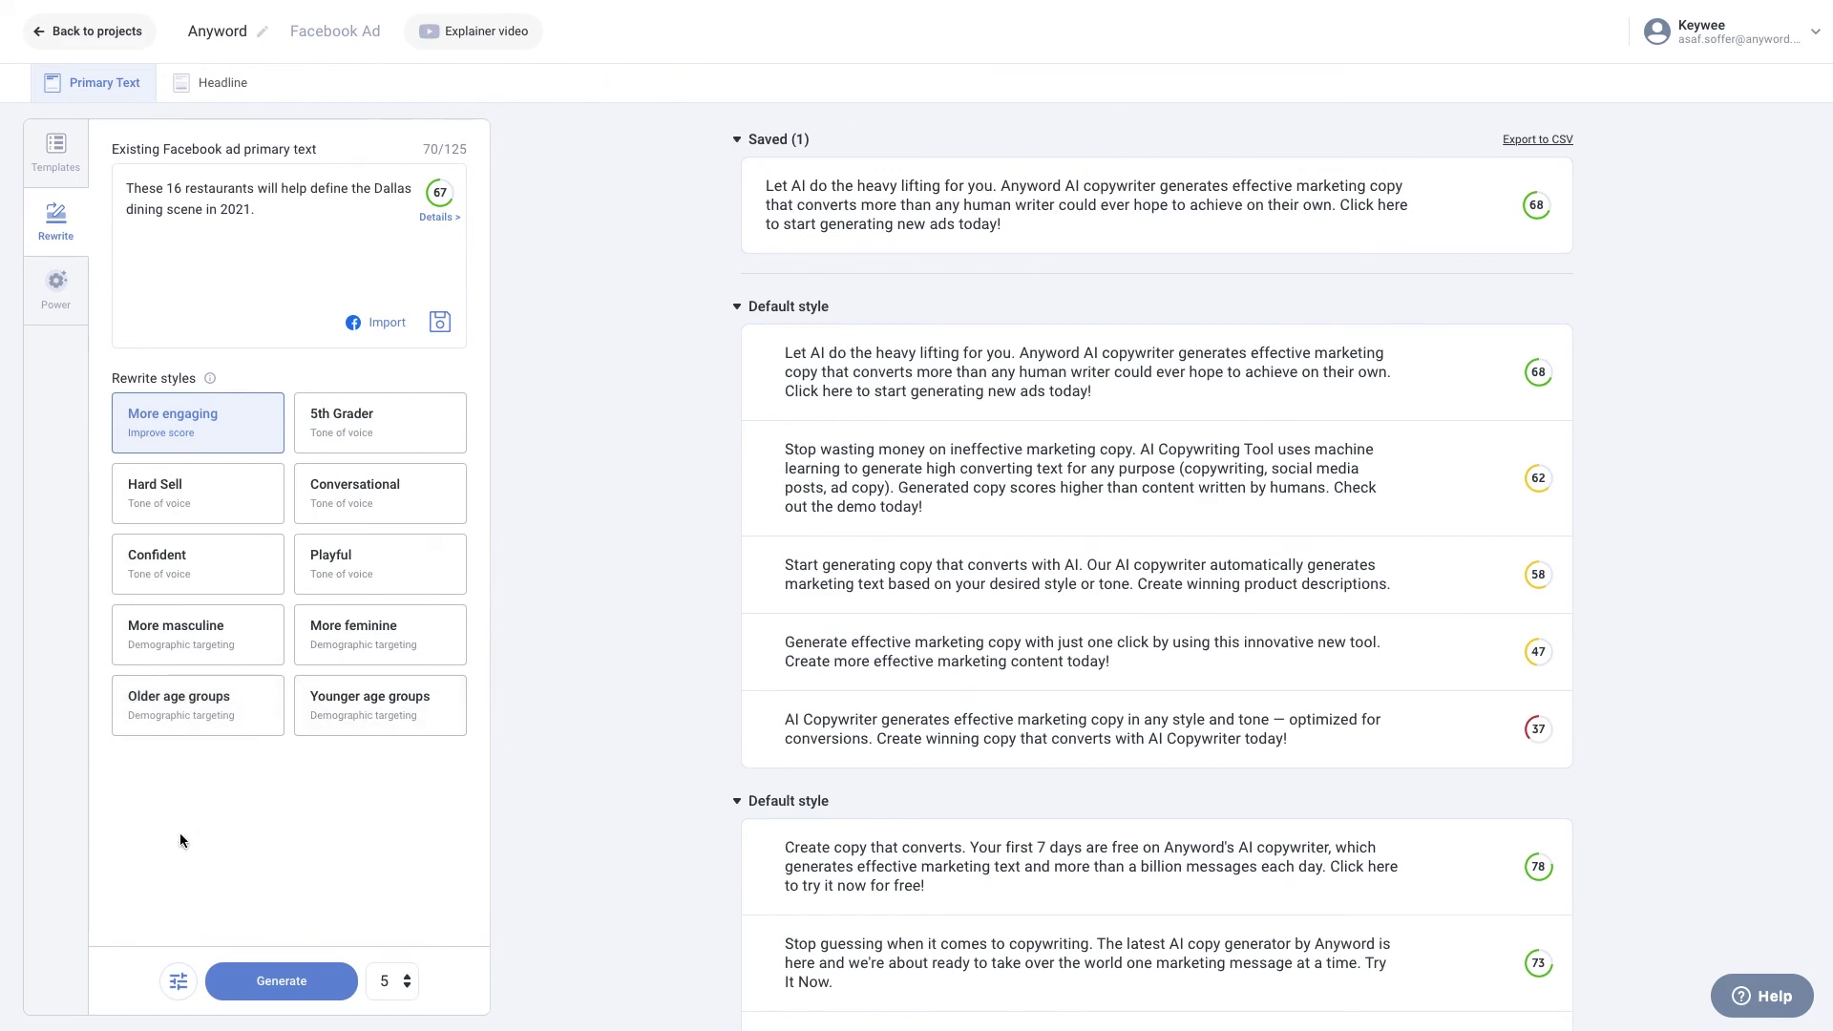
- Generate rewrites of the imported Dallas restaurants ad, then switch to Power mode example sets
{"action": "left_click", "coordinate": [259, 979]}
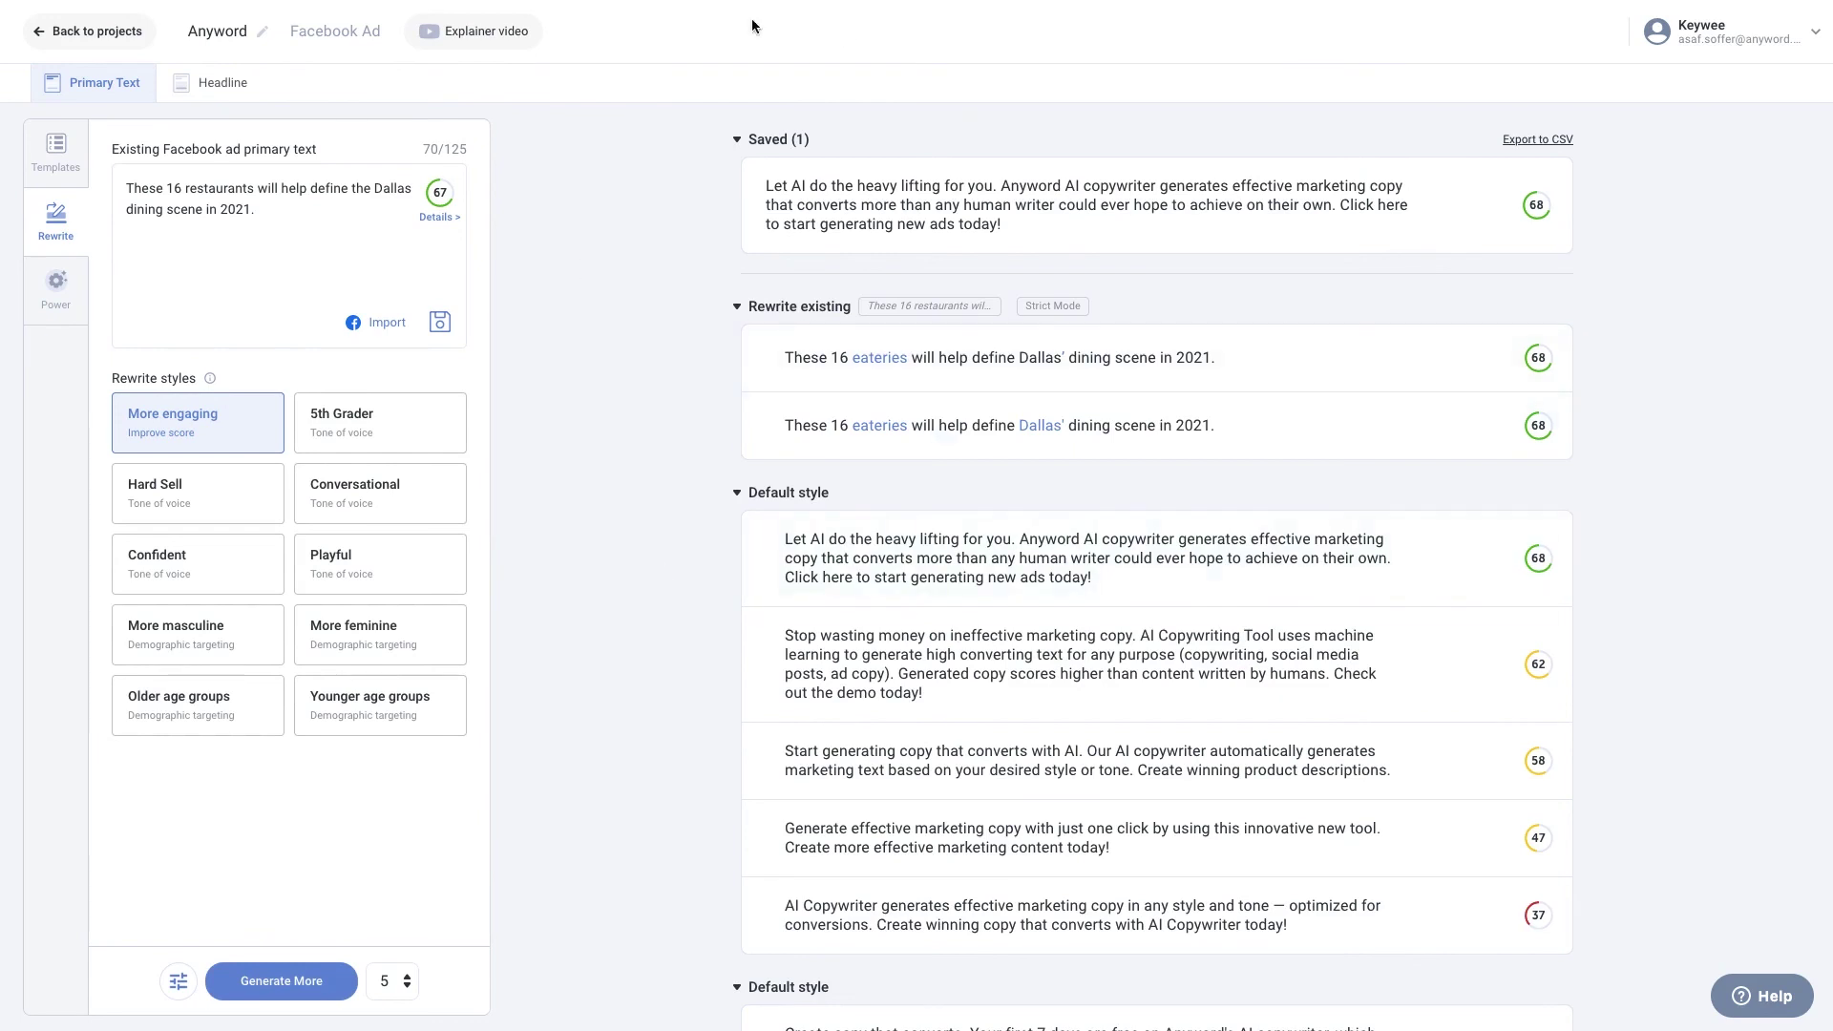
{"action": "left_click", "coordinate": [56, 286]}
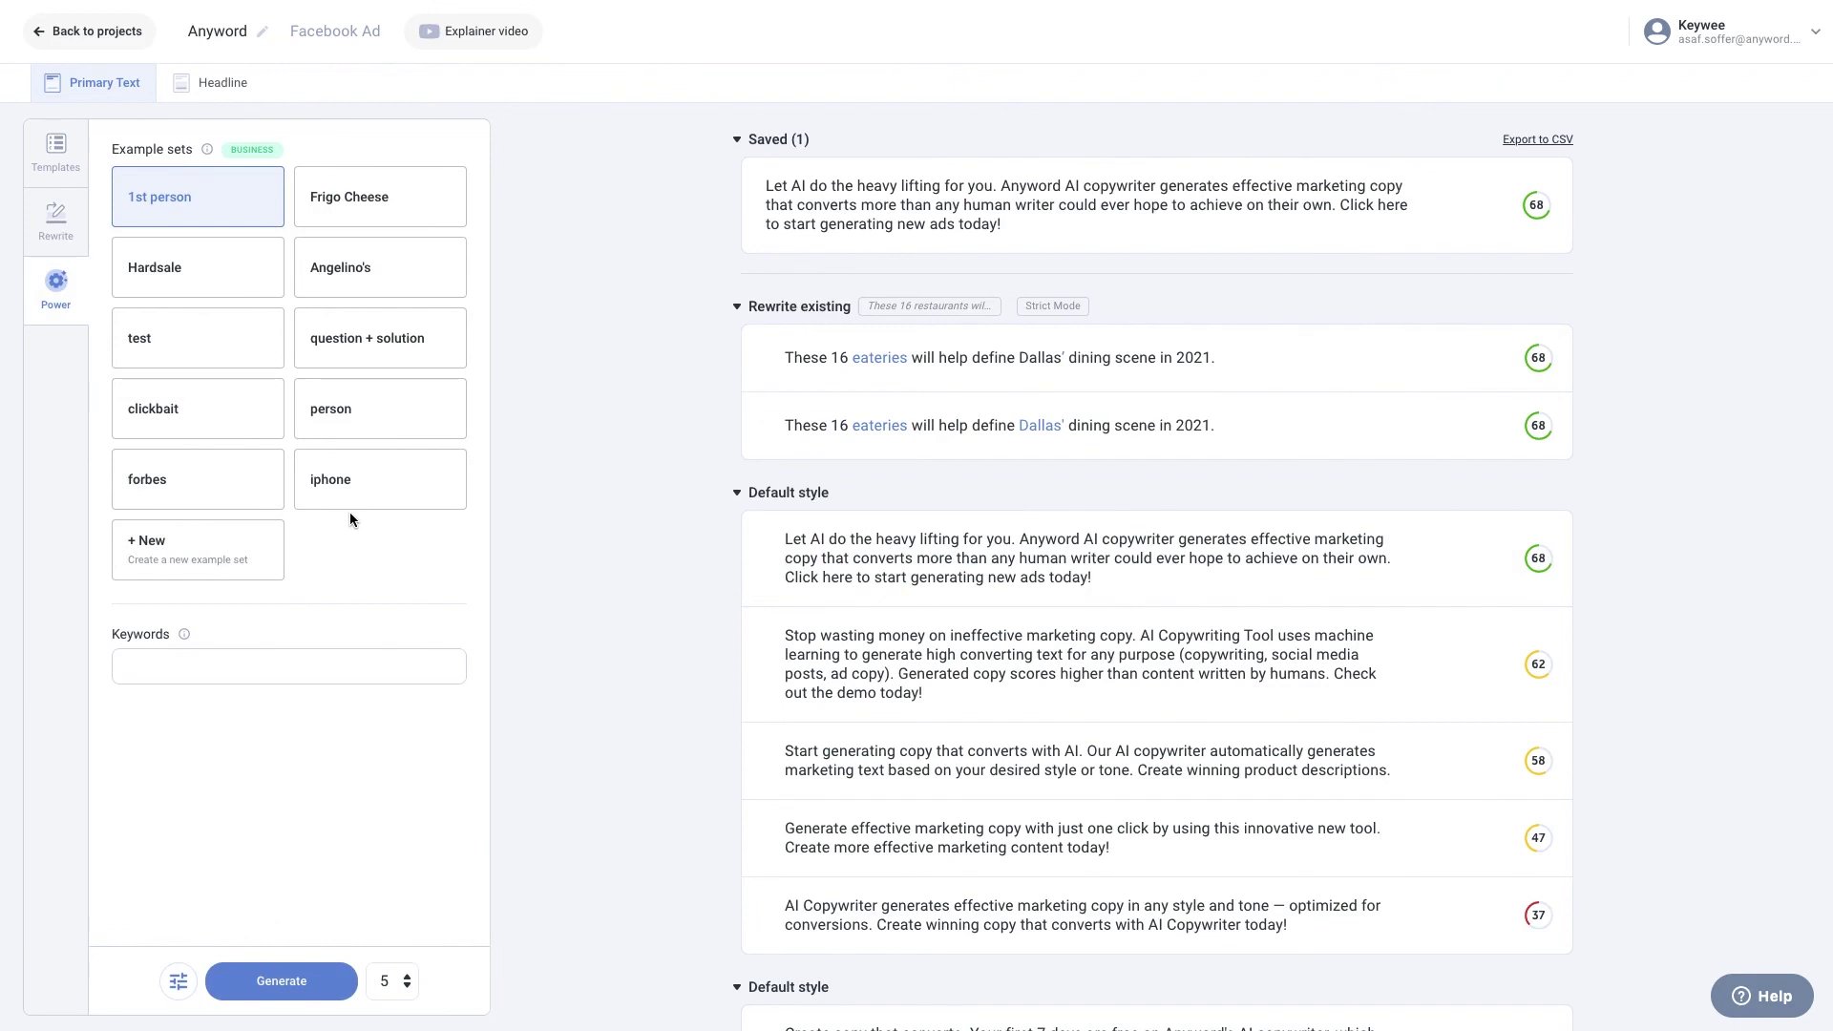
- Create a new example set described 'Hook-Fact-Question' with a first example about driving brand website traffic
{"action": "left_click", "coordinate": [218, 559]}
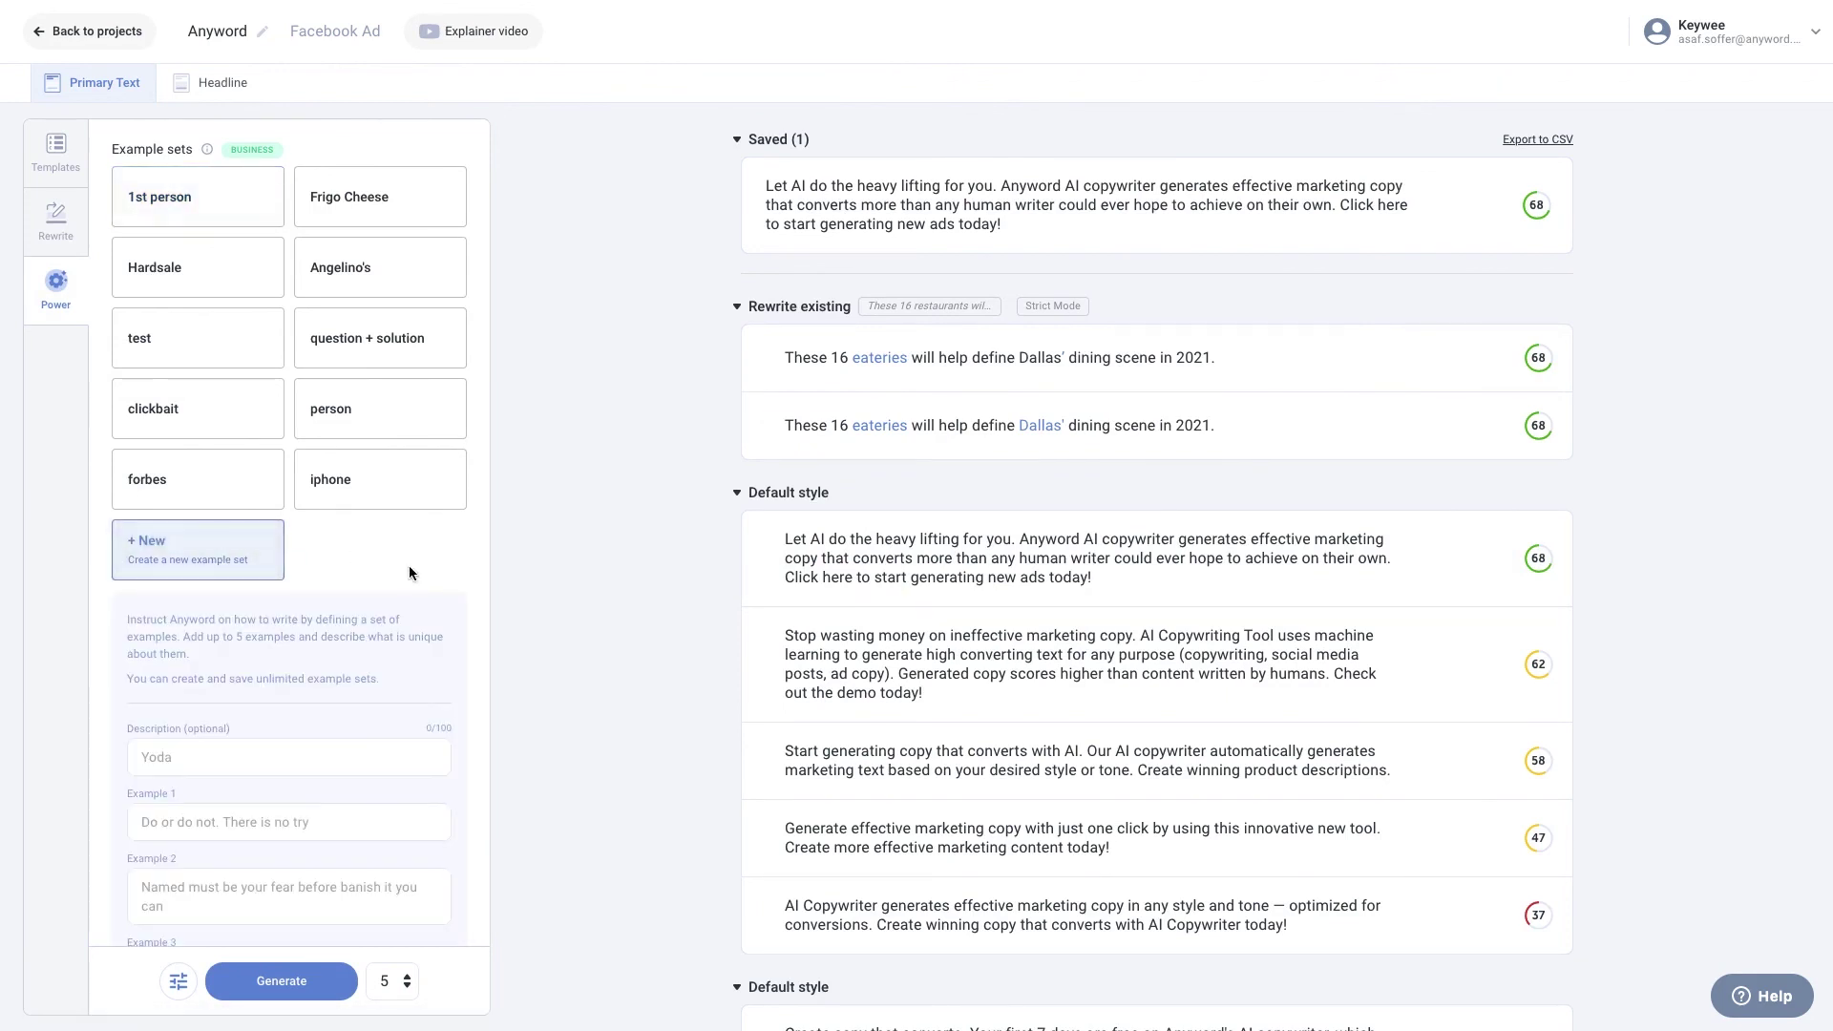
{"action": "scroll", "coordinate": [453, 590], "scroll_direction": "down", "scroll_amount": 3}
{"action": "left_click", "coordinate": [289, 495]}
{"action": "type", "text": "Hook-Fact-Question"}
{"action": "left_click", "coordinate": [218, 560]}
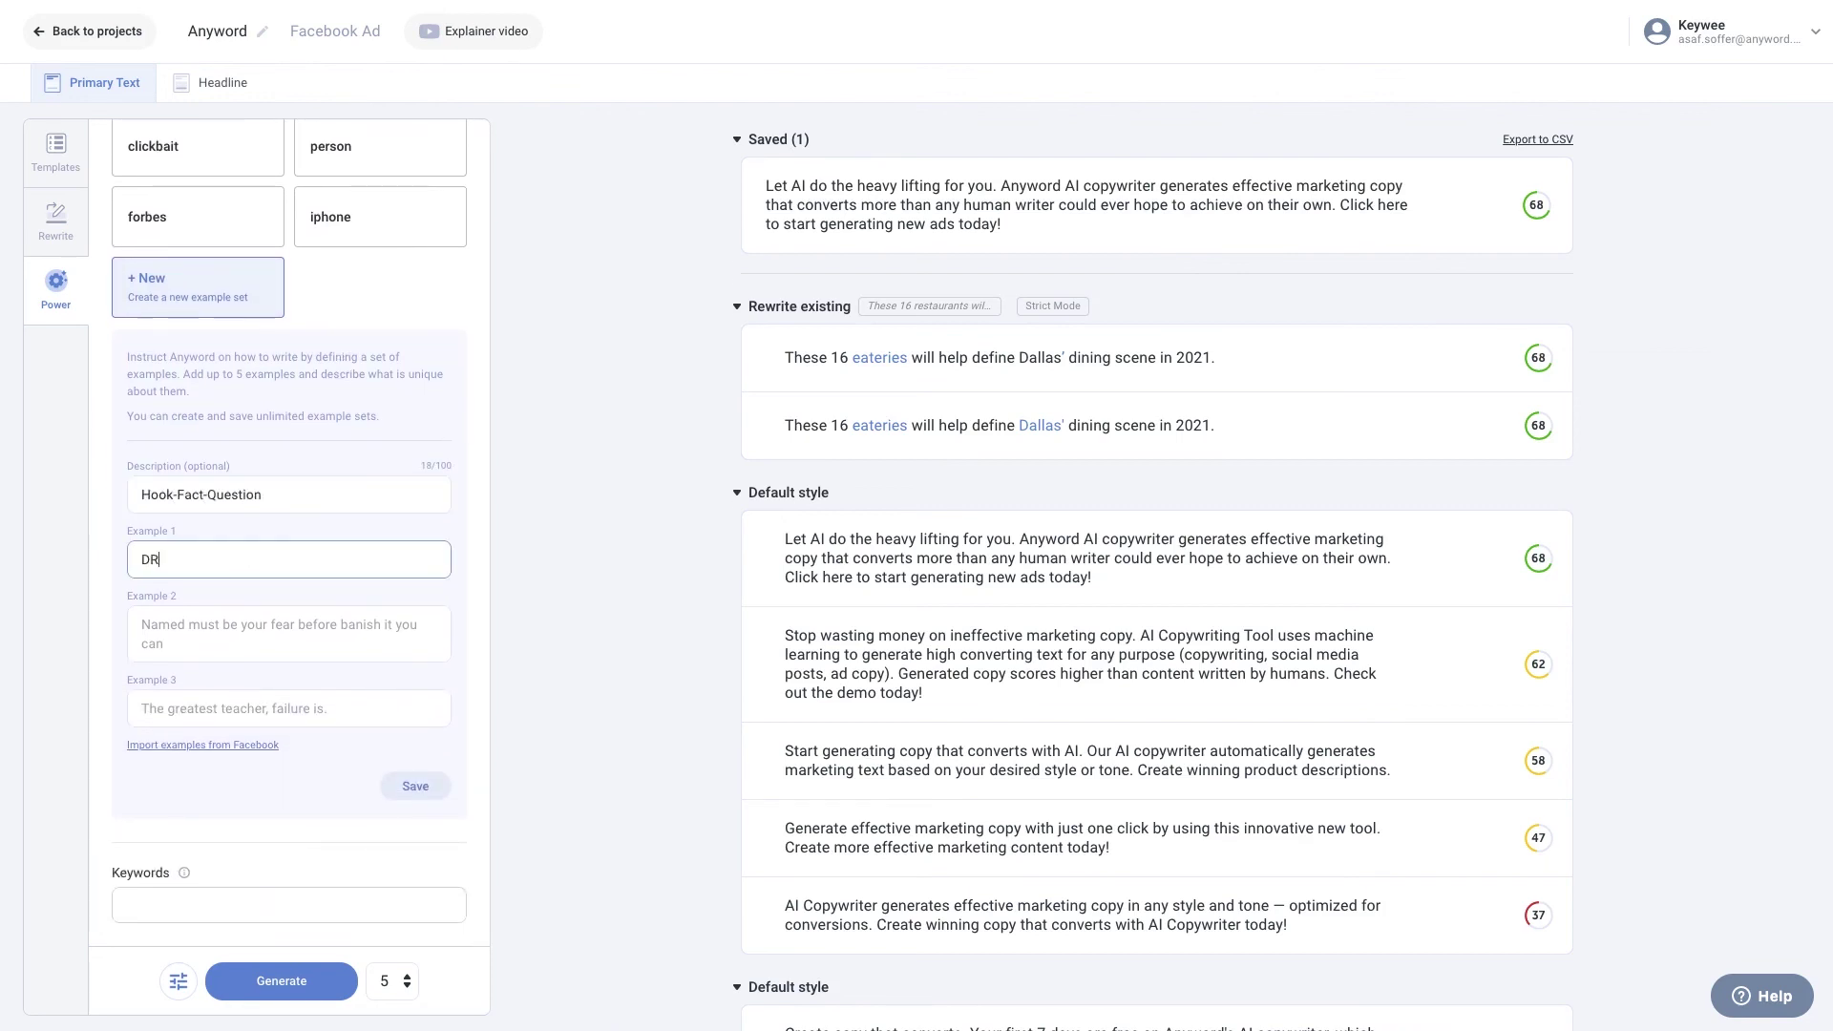
{"action": "type", "text": "Driving traffic to a brand website is undoubtedly a c"}
{"action": "key", "text": "End"}
{"action": "type", "text": "is undoubtedly a challenge. Content marketing is one way to address that challenge. Which brands do you think have mastered the art of content marketing?"}
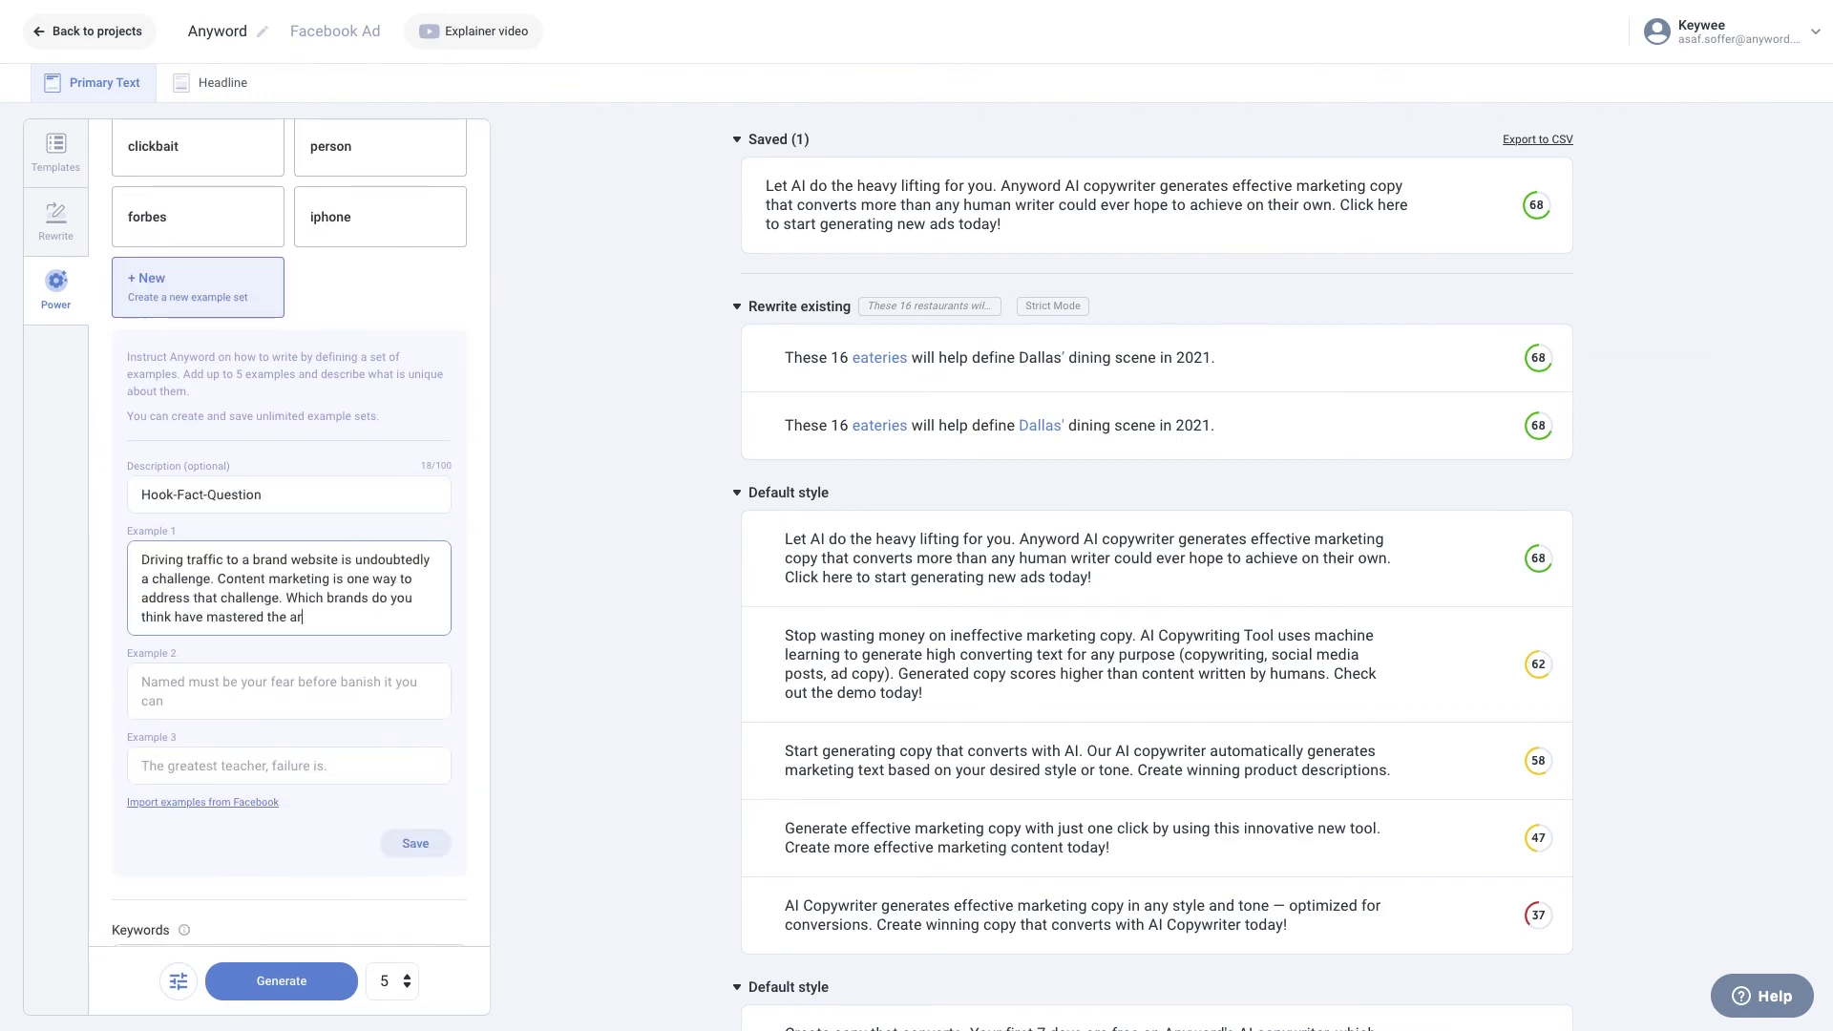
- Fill Examples 2–5 with ads on strategy, emotional connection, 'the customer is always right' and brand creatives
{"action": "key", "text": "Tab"}
{"action": "type", "text": "Before there is a plan of attack, there is a strategy. Social media managers report spending about 10% of their time creating a strategy. How much time does your team spend creating a plan?"}
{"action": "key", "text": "Tab"}
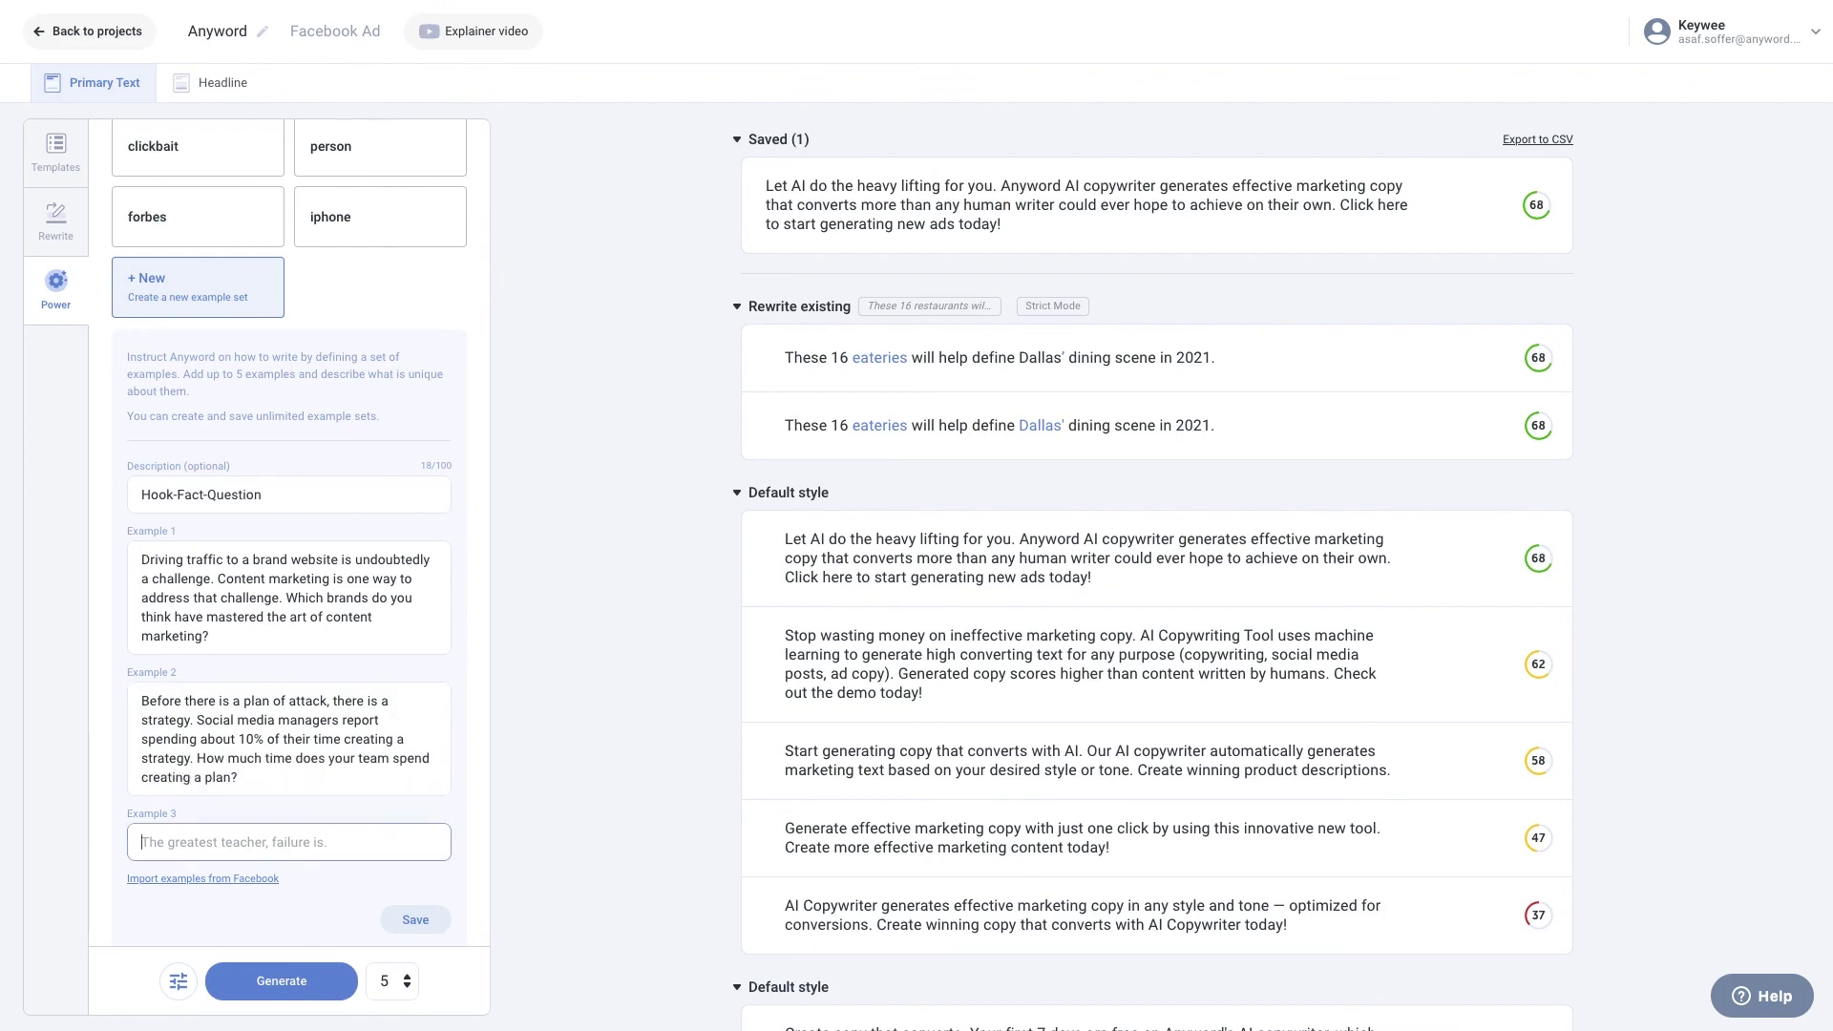
{"action": "type", "text": "Keeping customers emotionally connected should be the priority of every business. Emotionally connected customers are more engaged with your brand and therefore more likely to spread positive"}
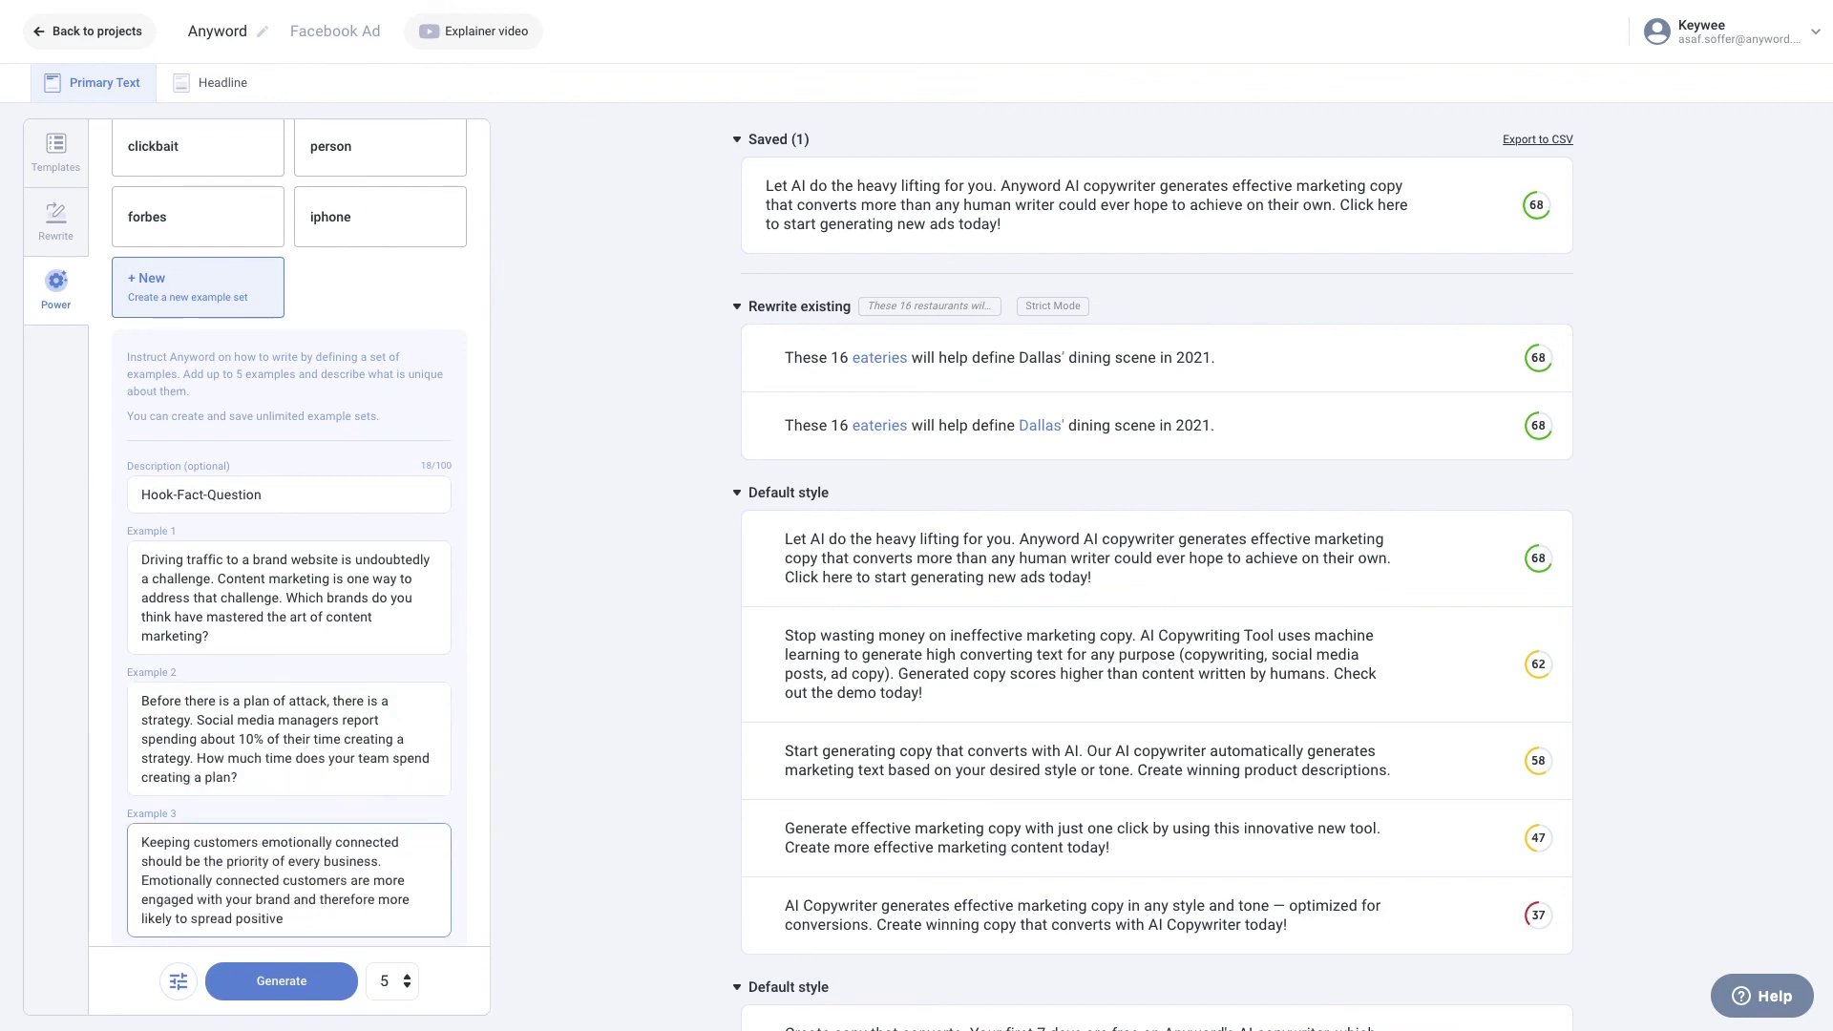
{"action": "type", "text": " e-word-of-mouth information to their networks. How can brands improve the emotional connection with their customers?"}
{"action": "key", "text": "Tab"}
{"action": "type", "text": "The customer is alw"}
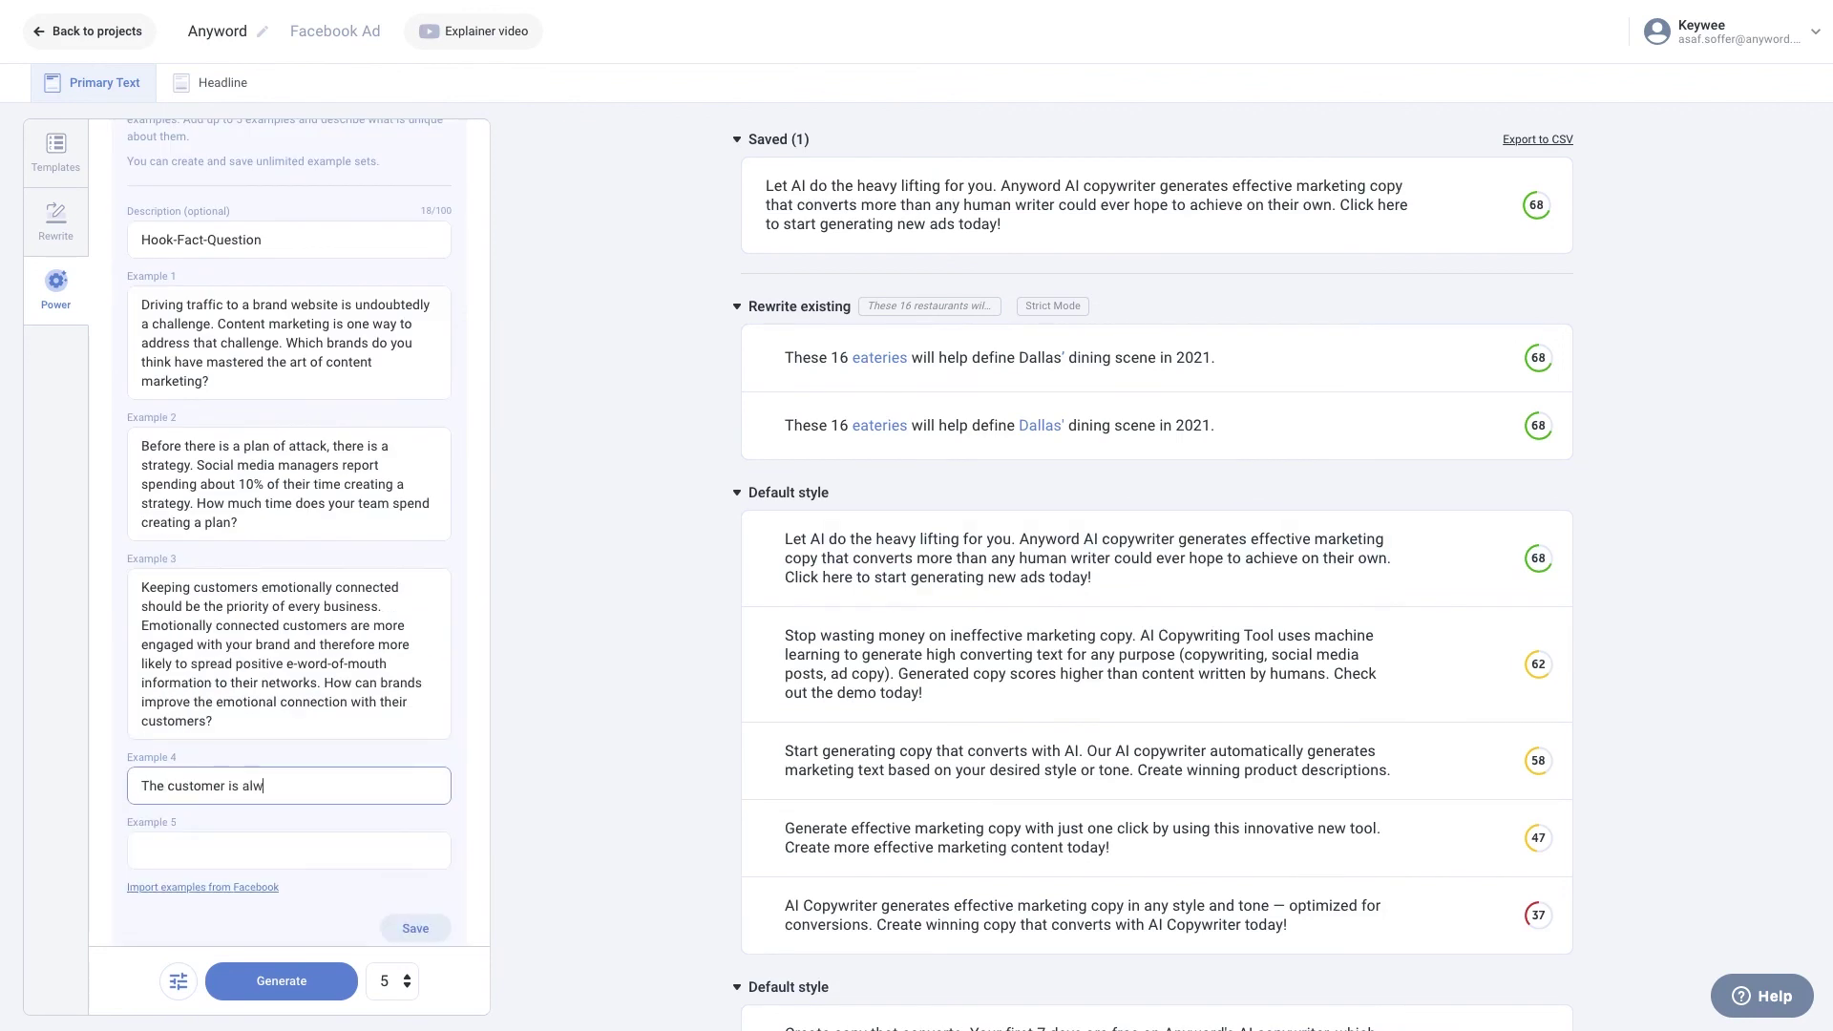
{"action": "type", "text": "ays right, even when they're \"wrong.\" It still holds true today, businesses that listen to their customers and have policies that accommodate their requests are businesses that endure. Does your business listen to its customers?"}
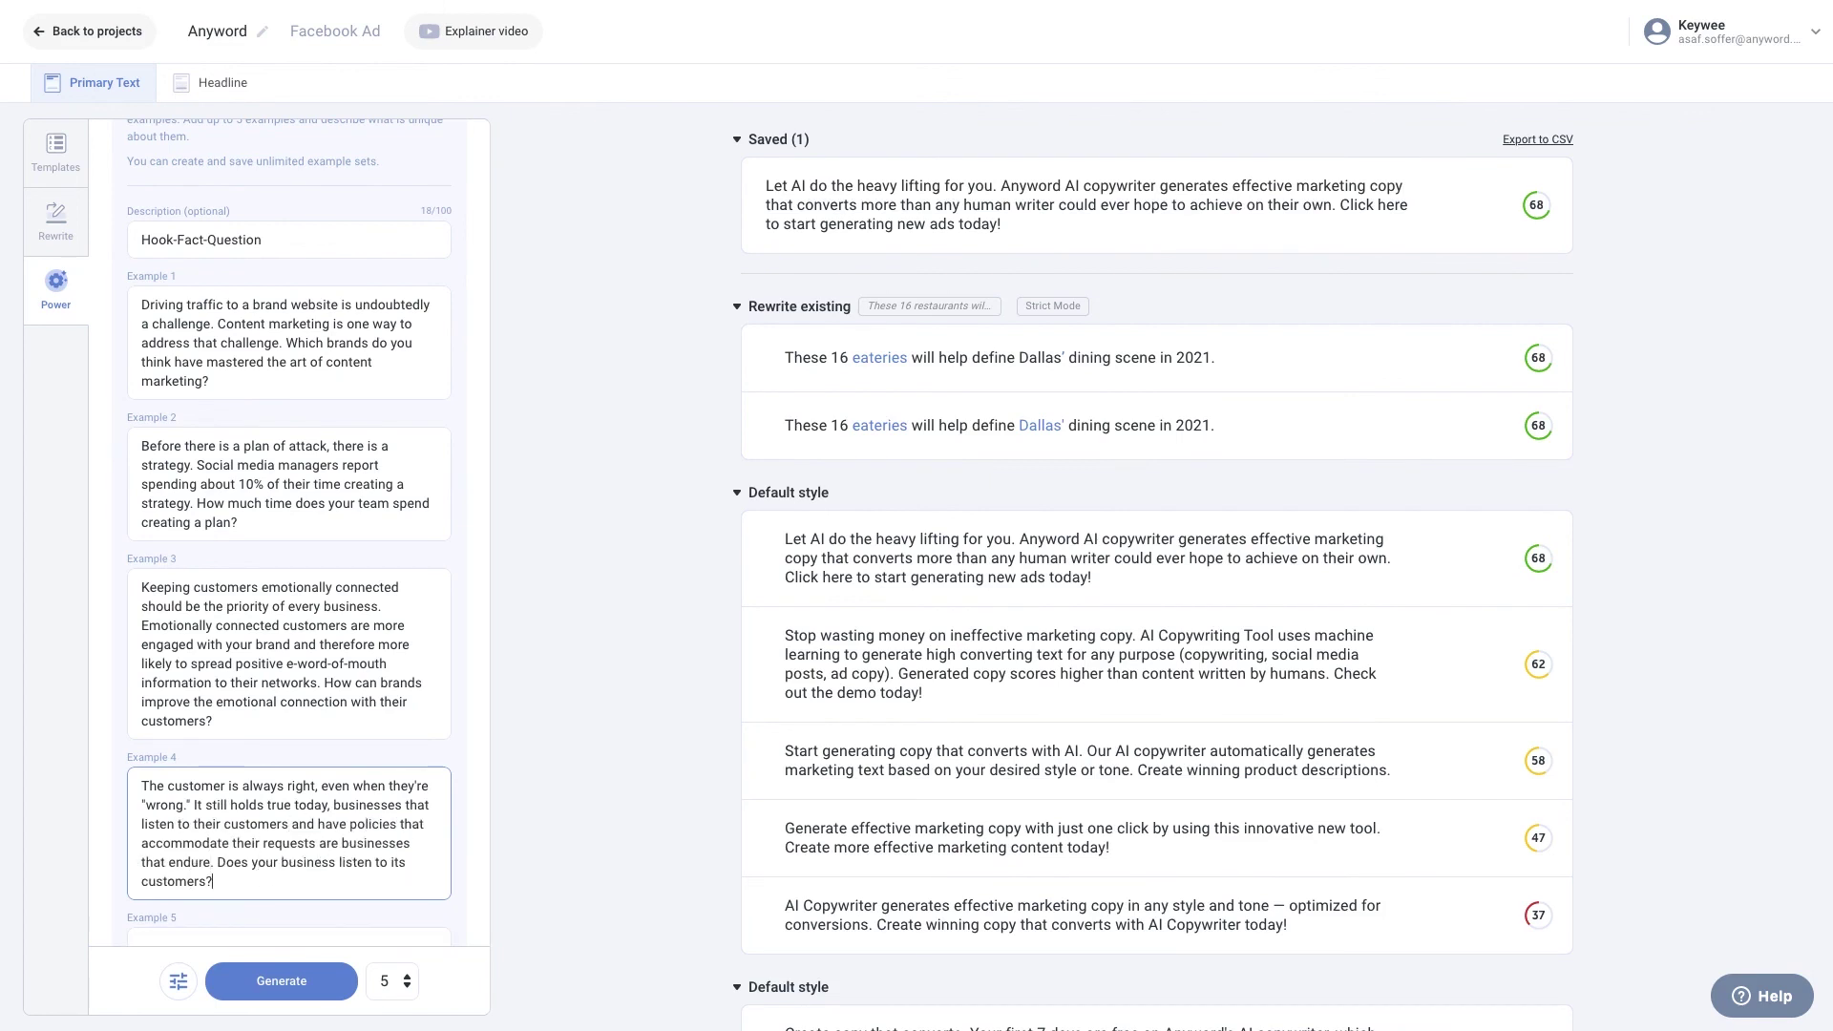
{"action": "key", "text": "Tab"}
{"action": "type", "text": "Behind every well-known brand, there are great creatives. Creating a brand image in the digital age requires outside-the-box thinking. How can business managers reward creativity better and attract new talent?"}
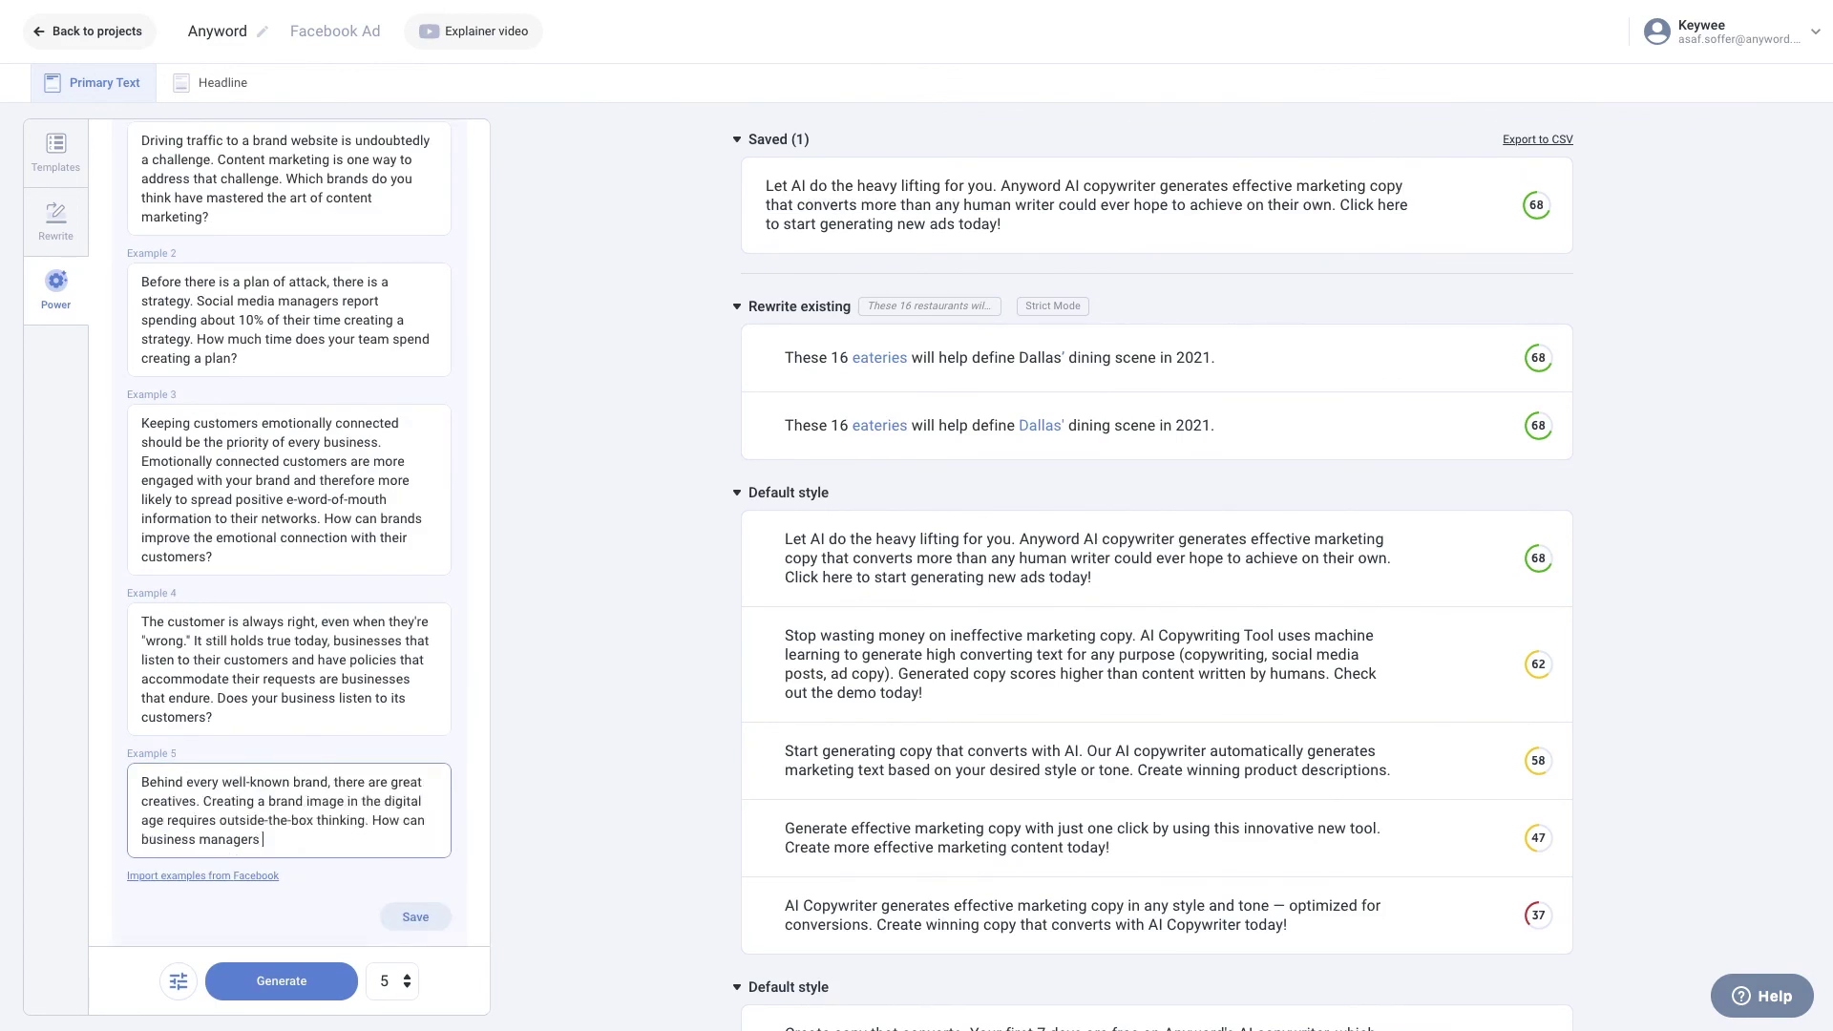
- Generate copy variations from the five-example Hook-Fact-Question set
{"action": "left_click", "coordinate": [286, 980]}
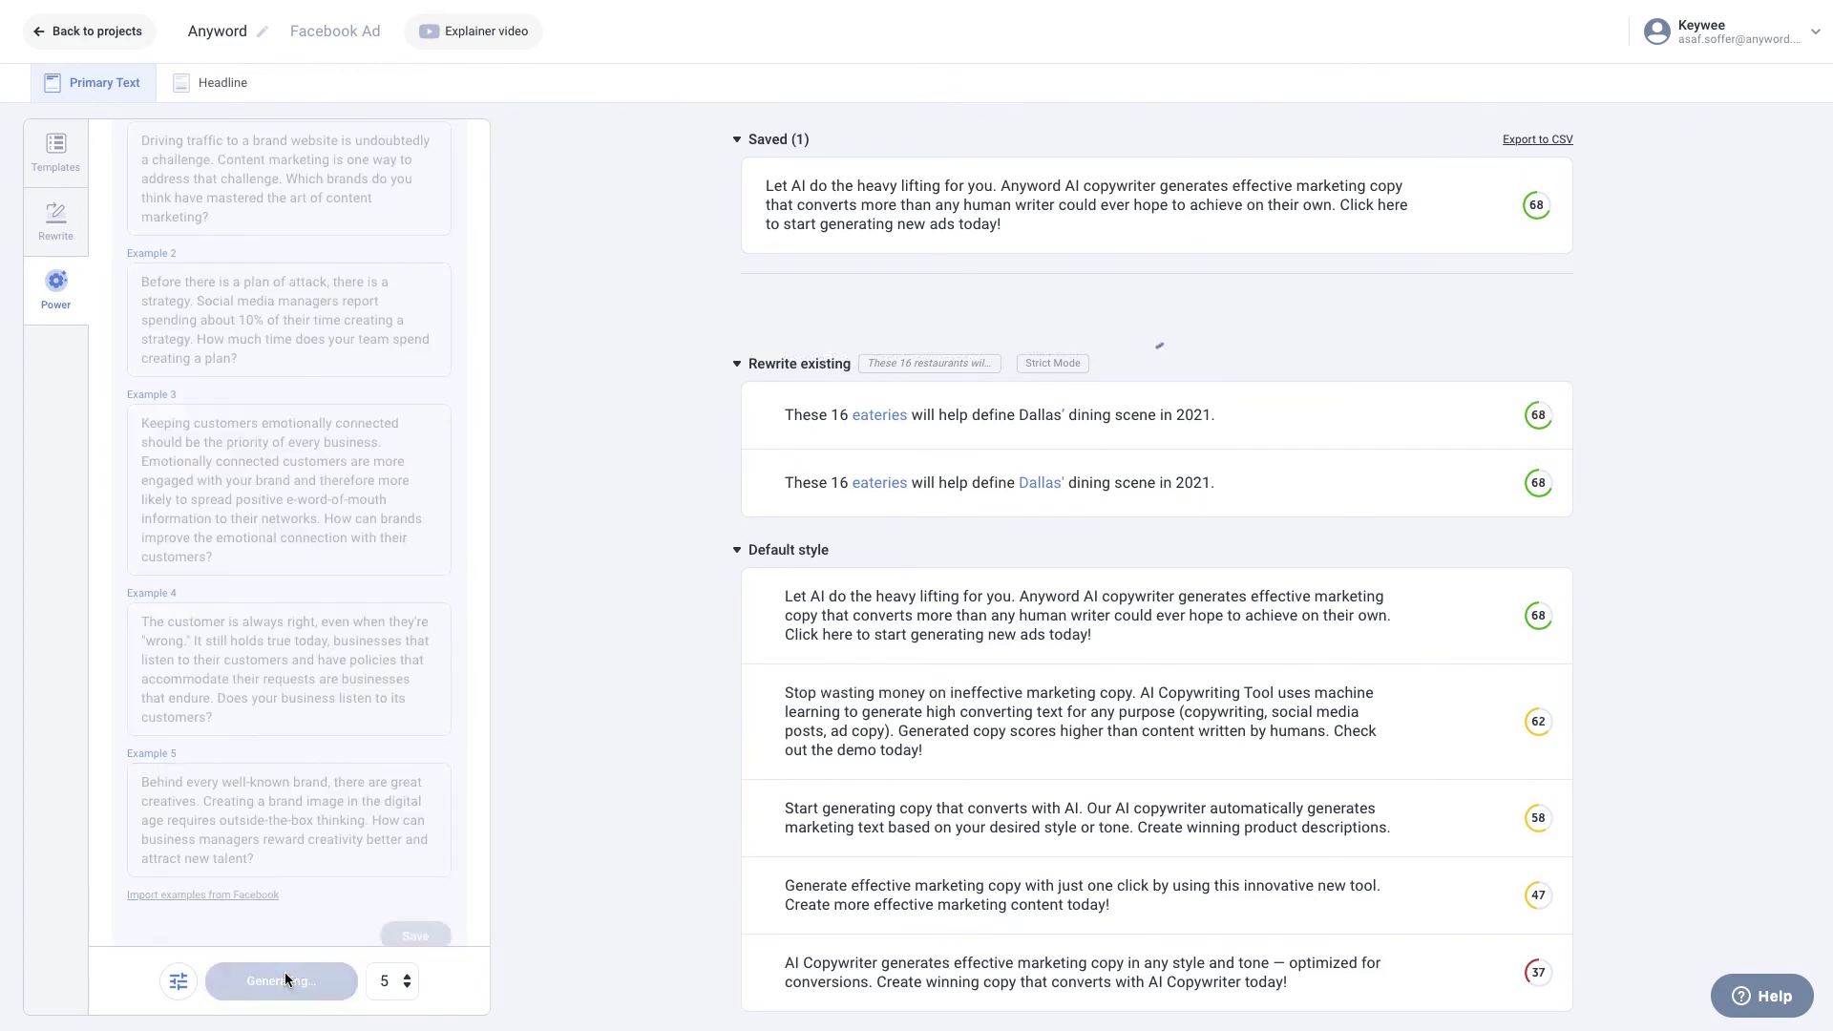